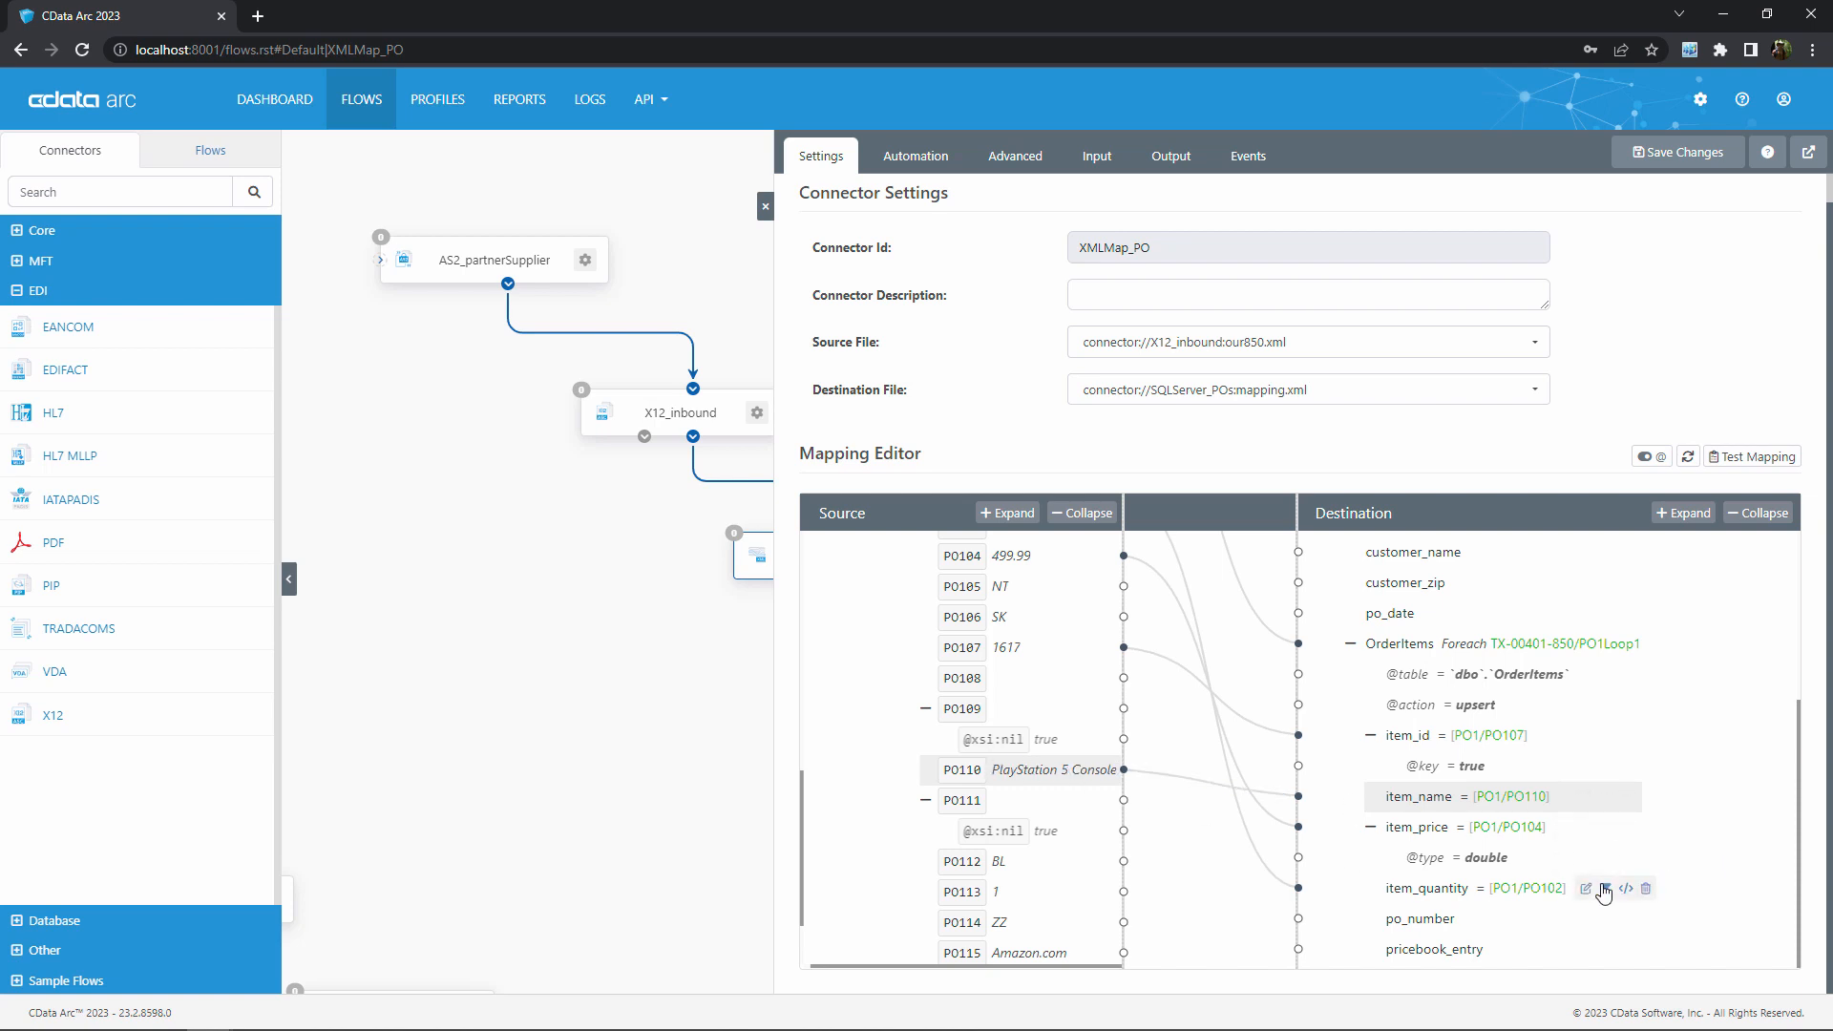
Open the condition editor for the item_name mapping and name the condition ItemNameNotEmpty
click(1587, 798)
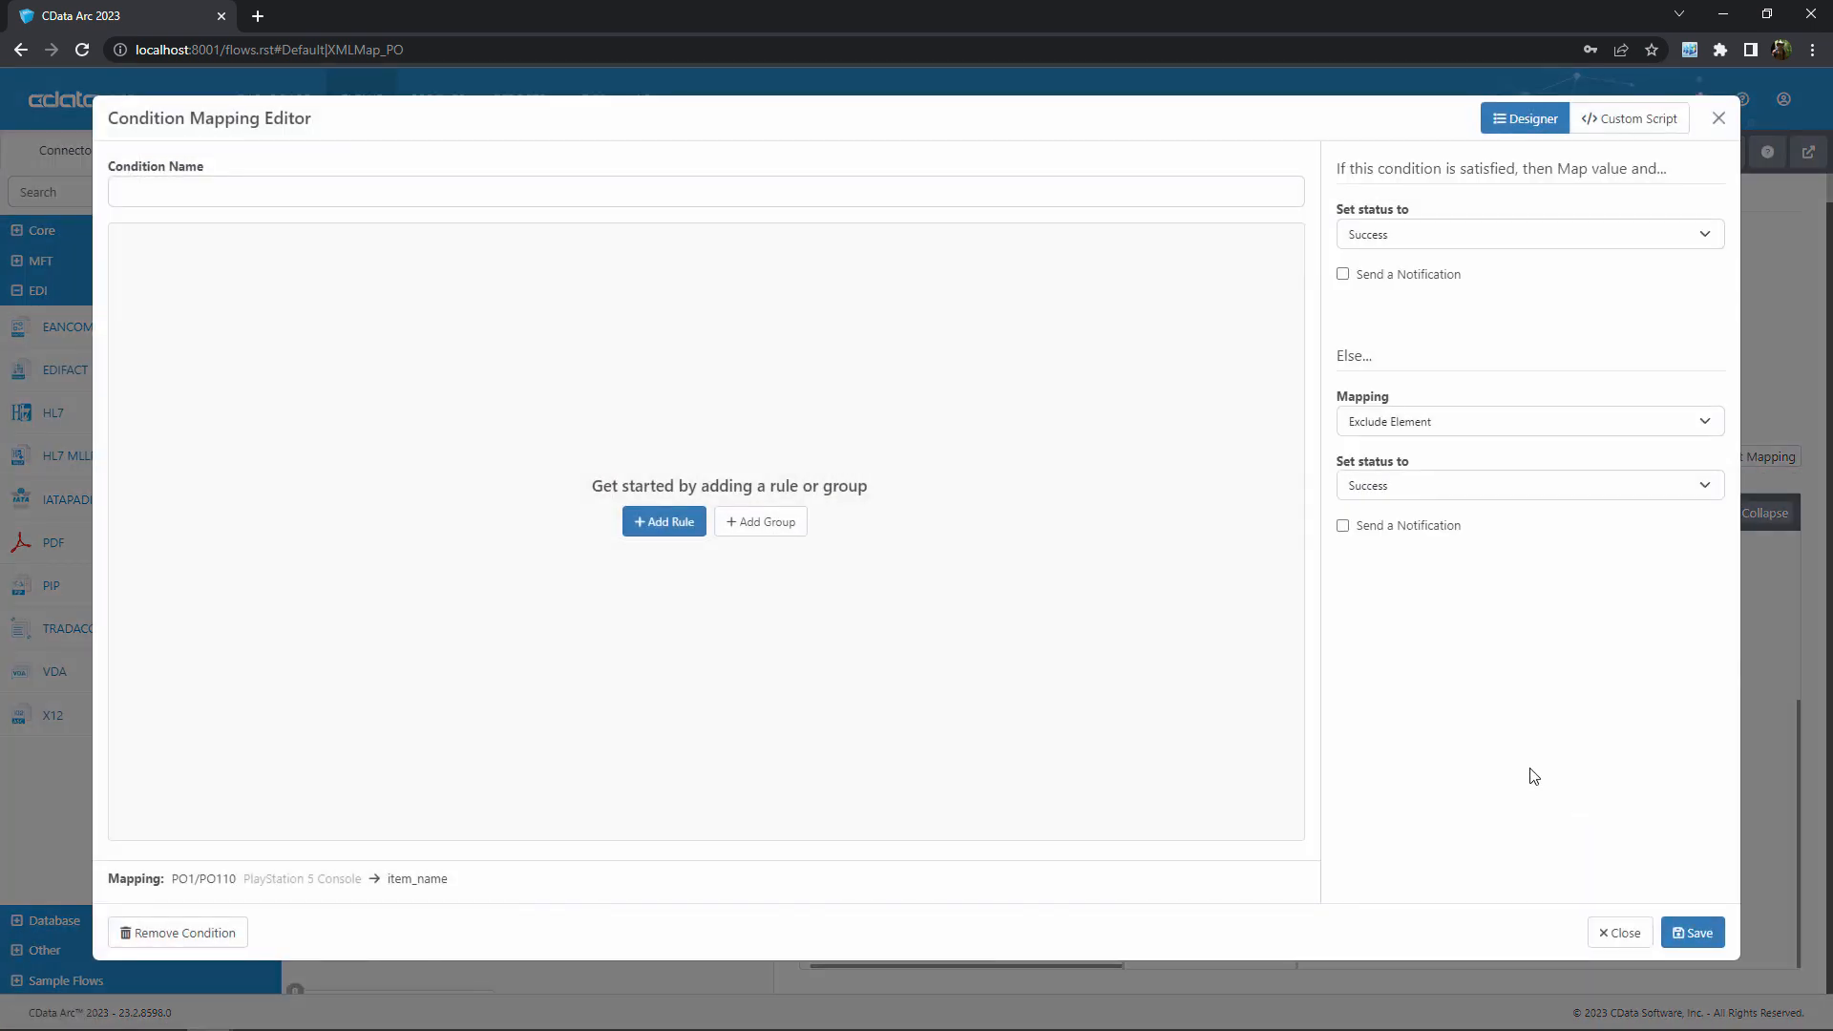
click(339, 194)
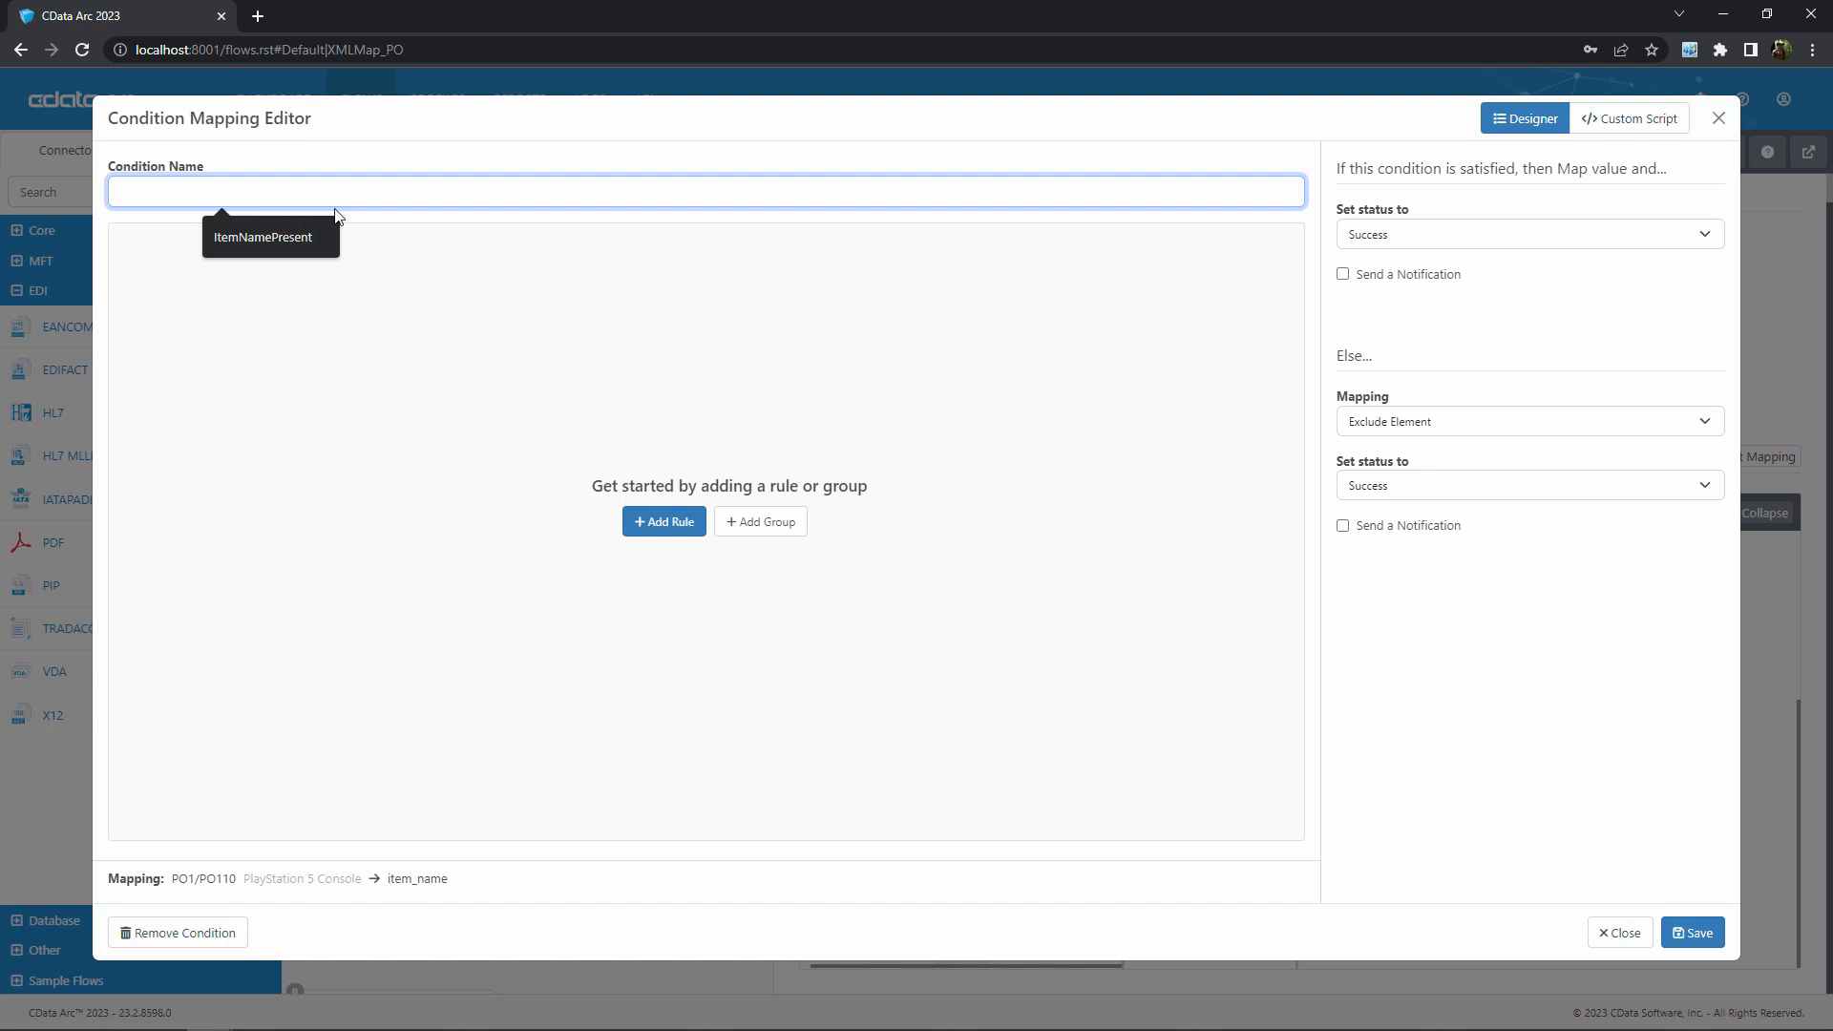
text(ItemNameNotEmpty)
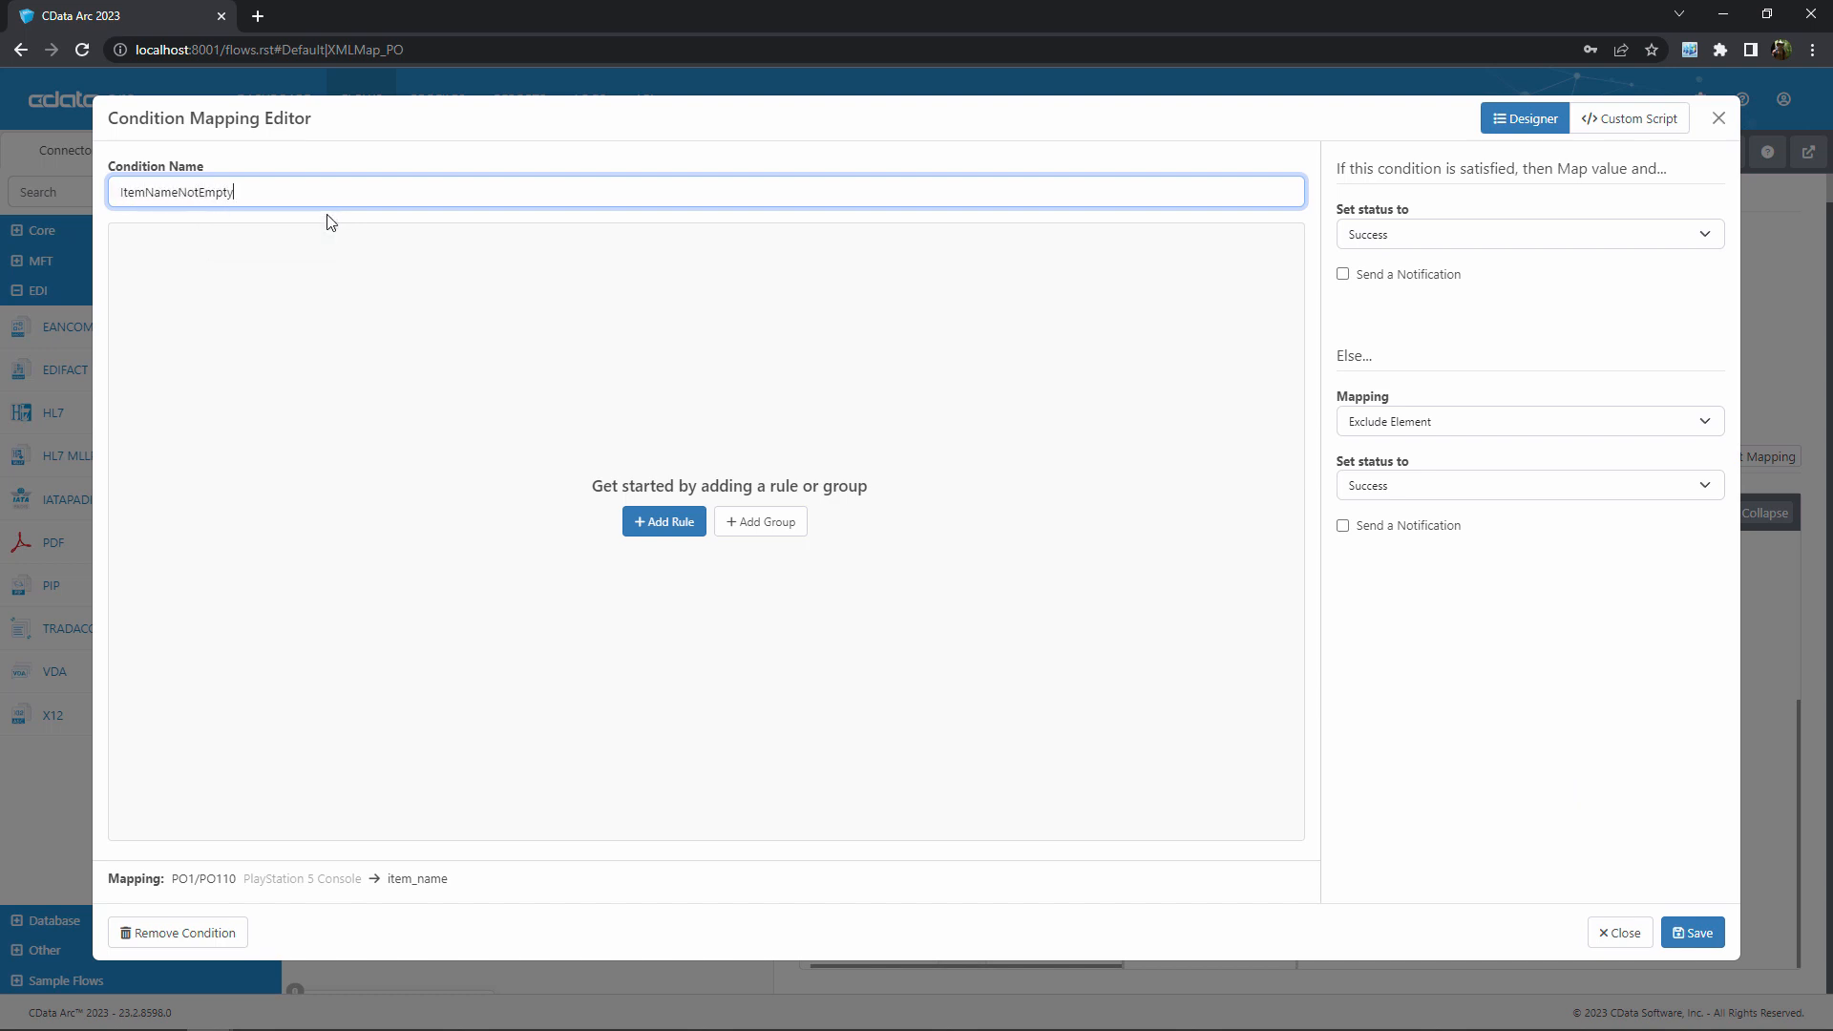
click(555, 306)
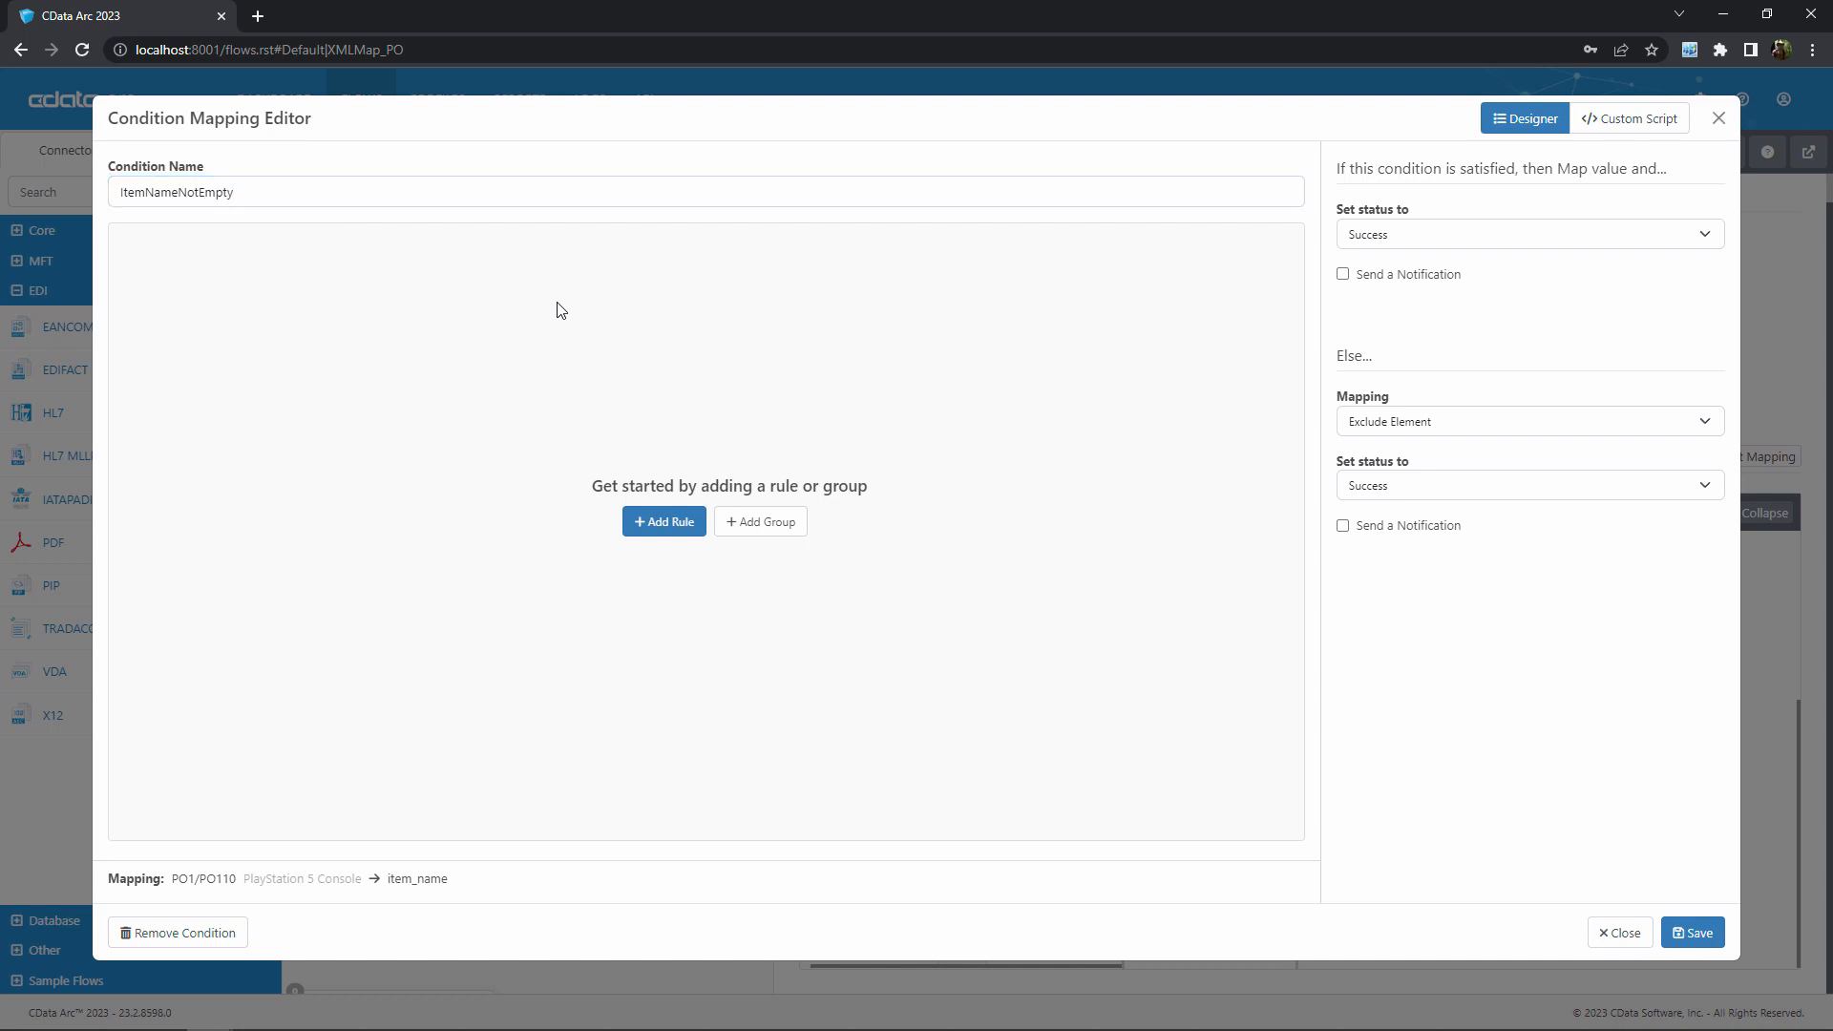
Add a rule that checks that the Value of the Input XML element PO1/PO110 is not empty
click(667, 524)
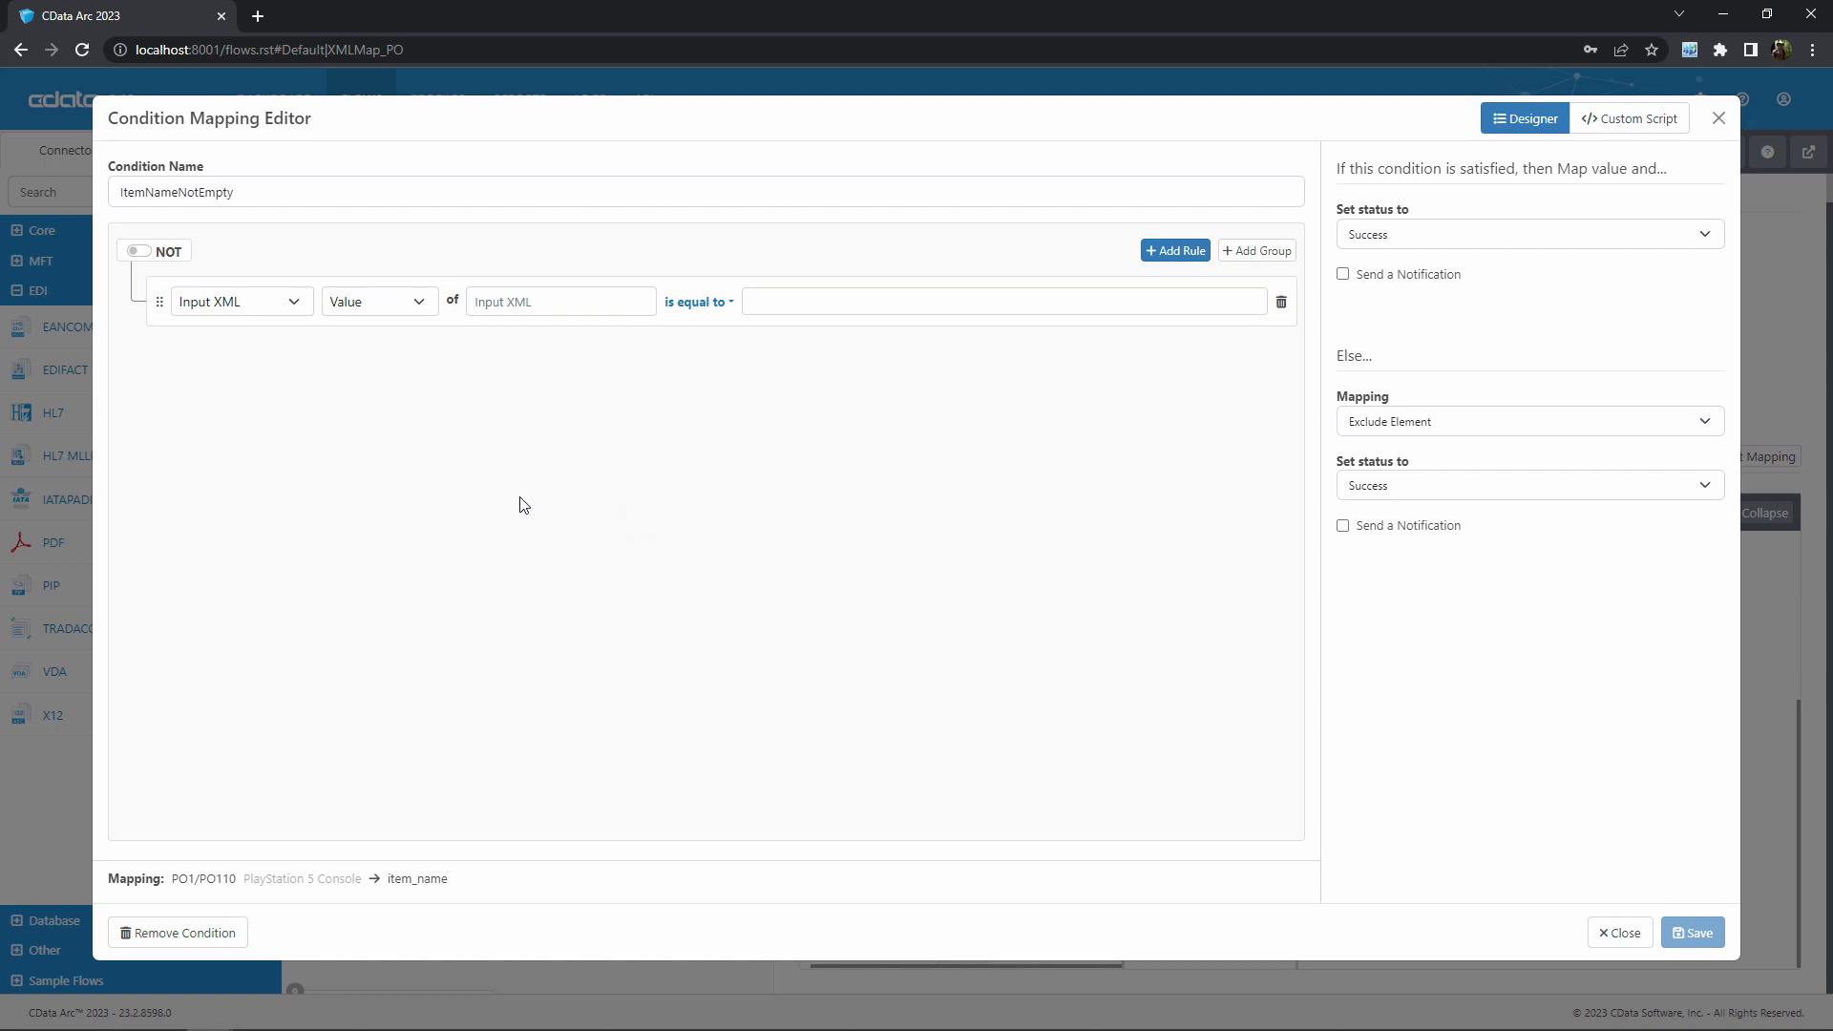
click(253, 311)
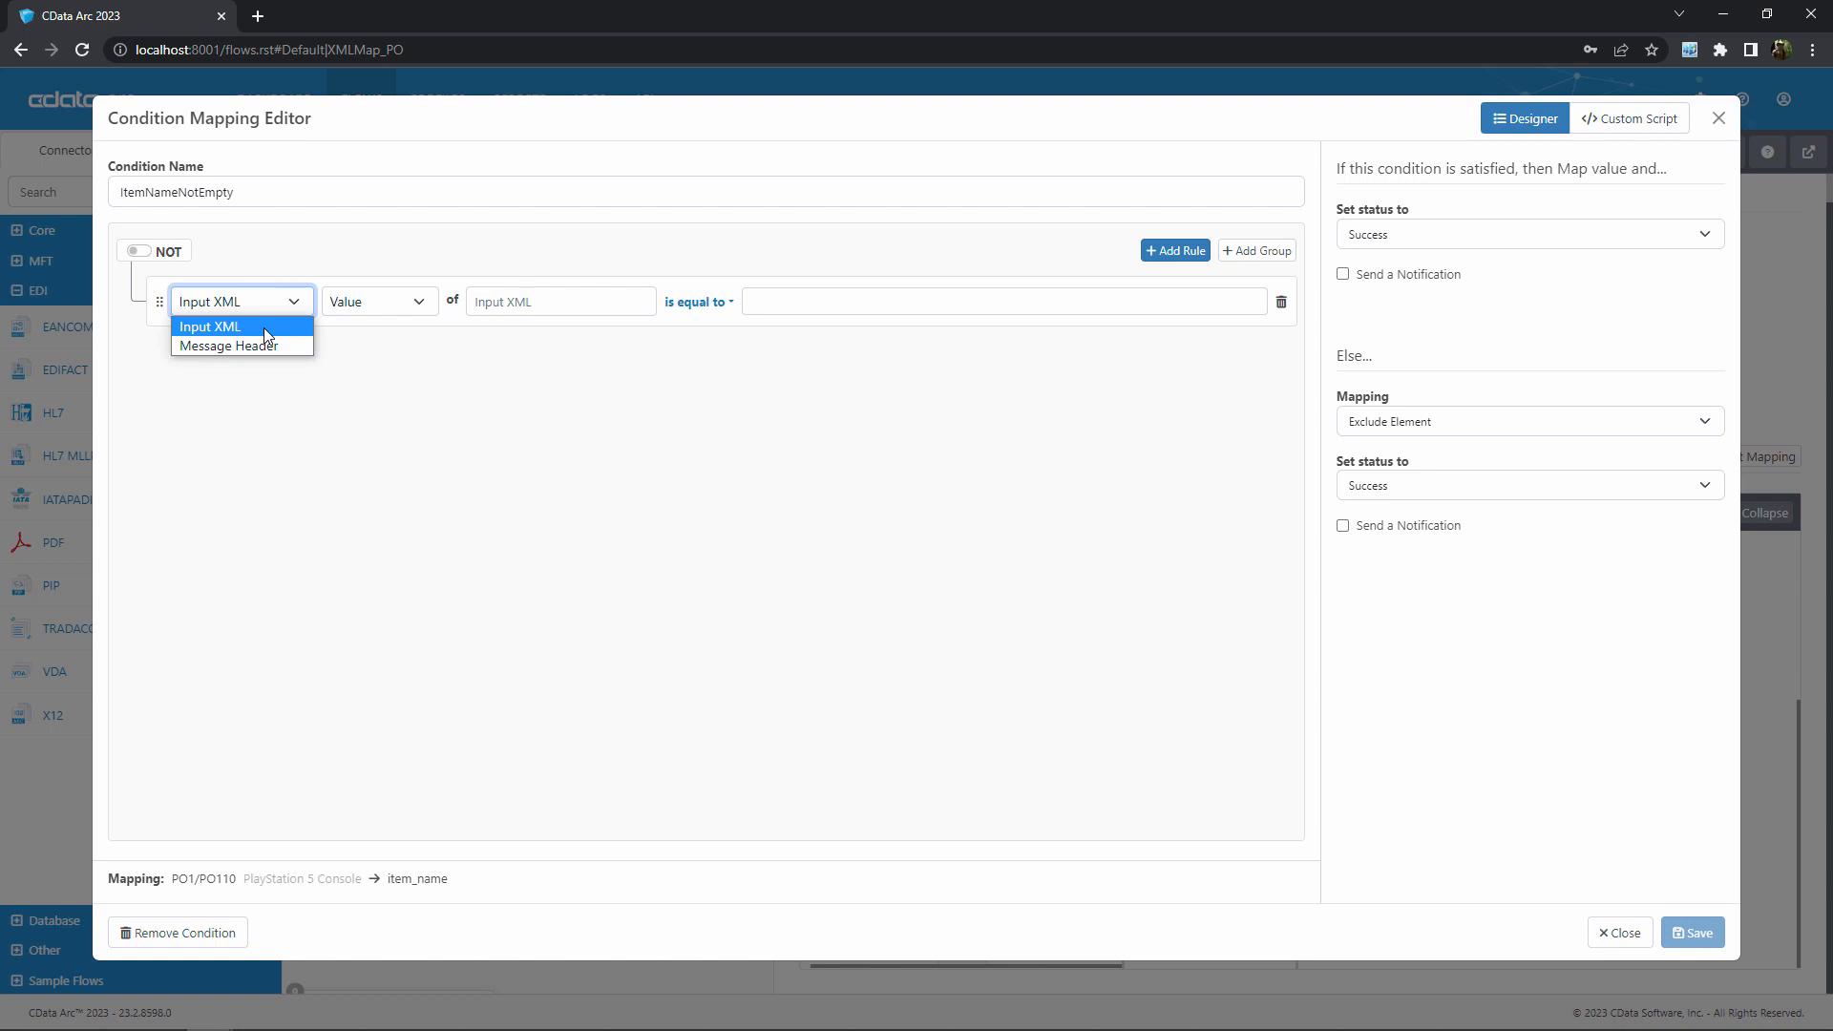
click(264, 328)
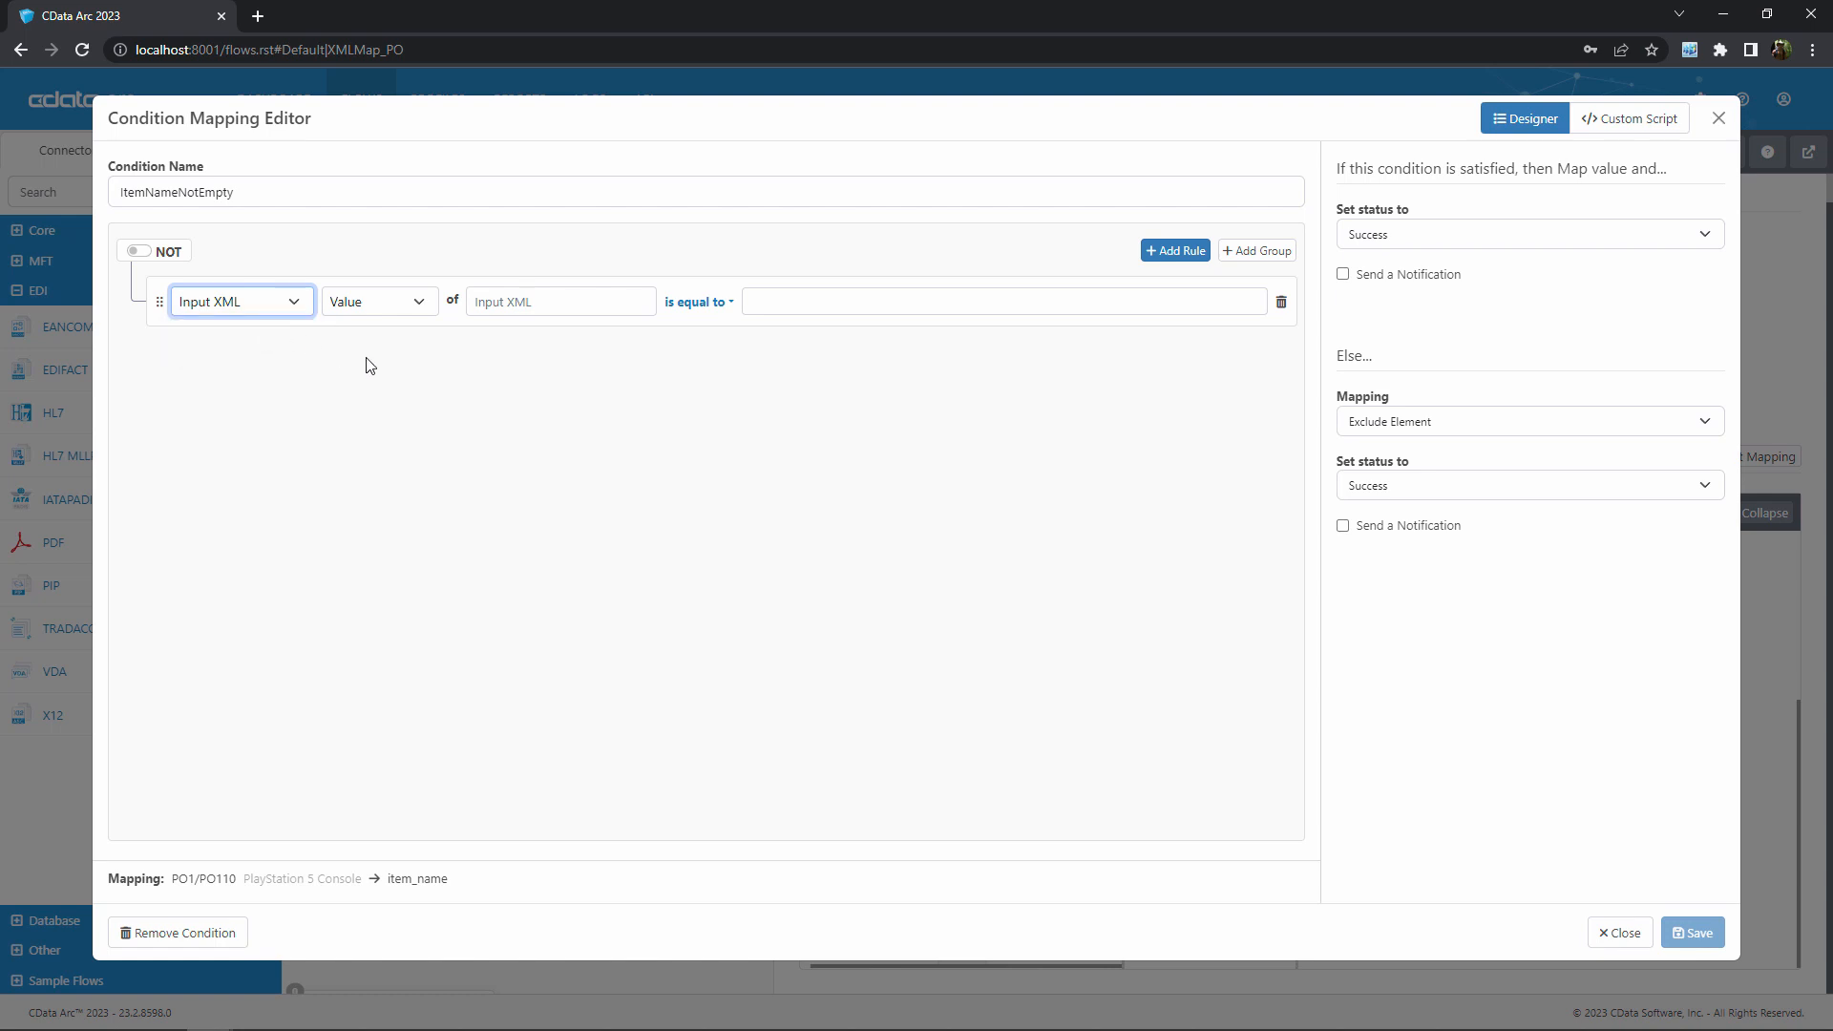
click(425, 305)
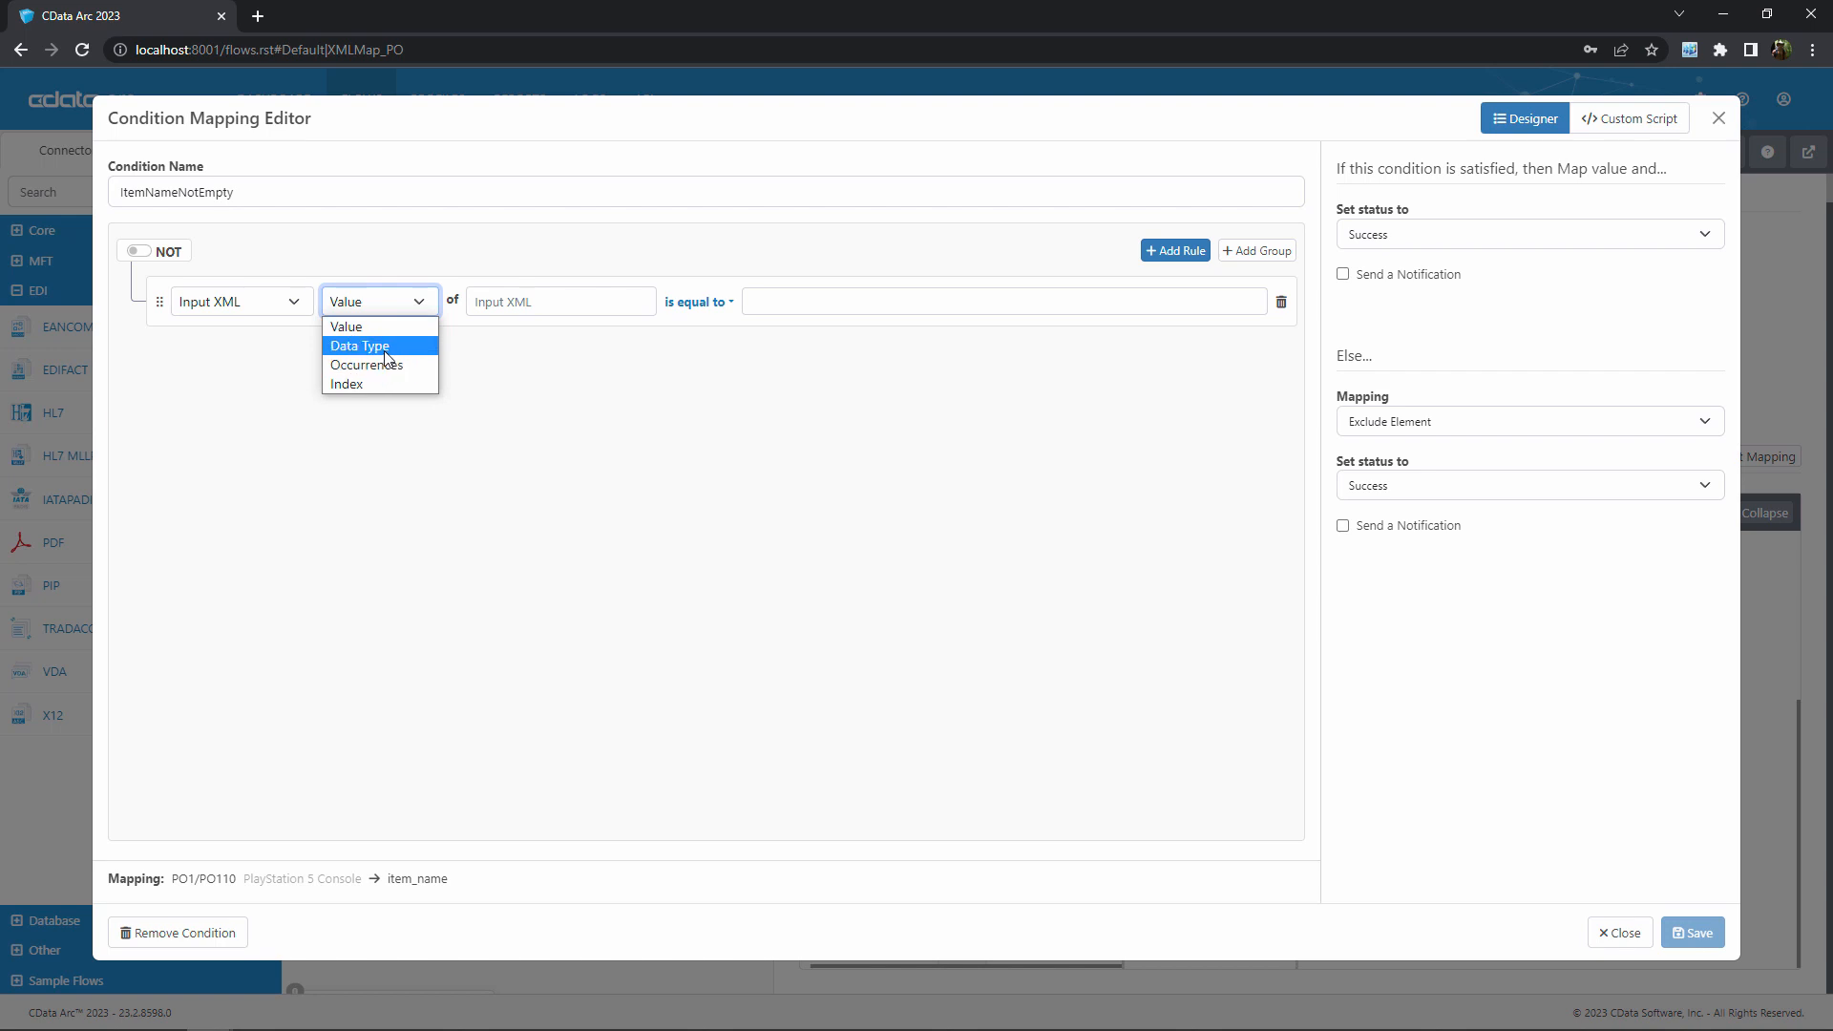
click(428, 329)
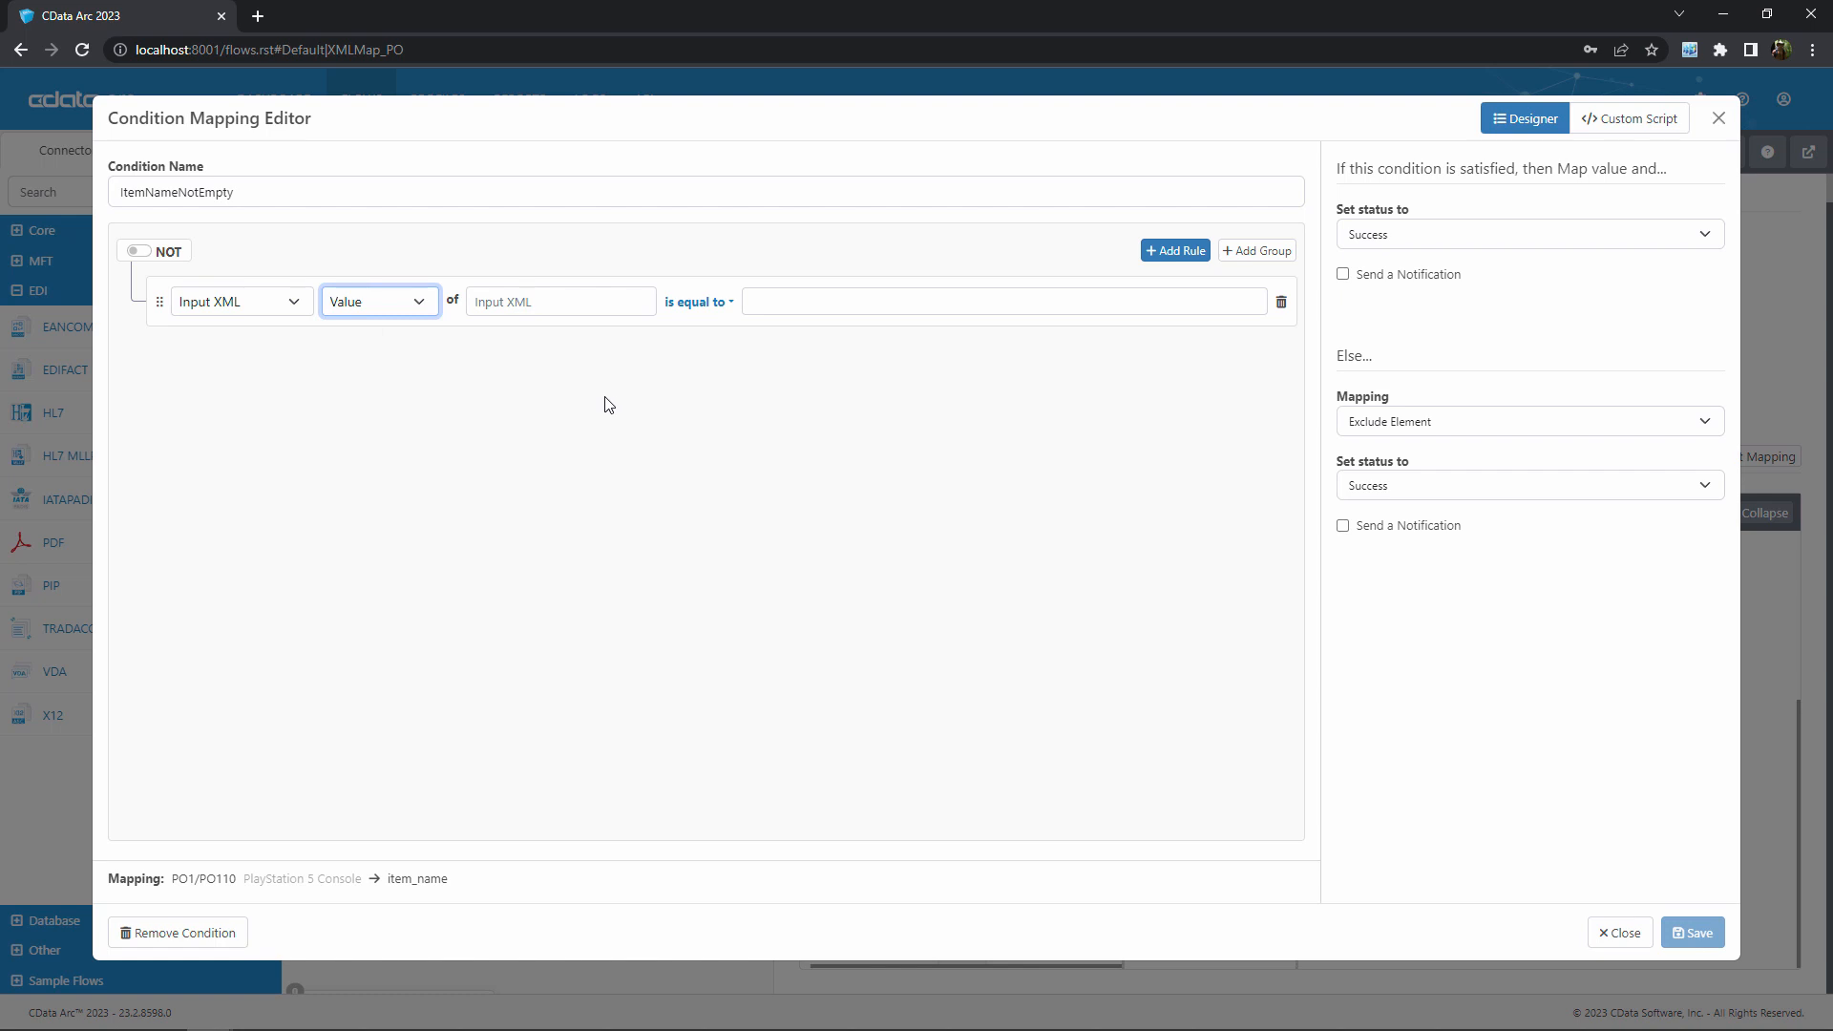
click(576, 300)
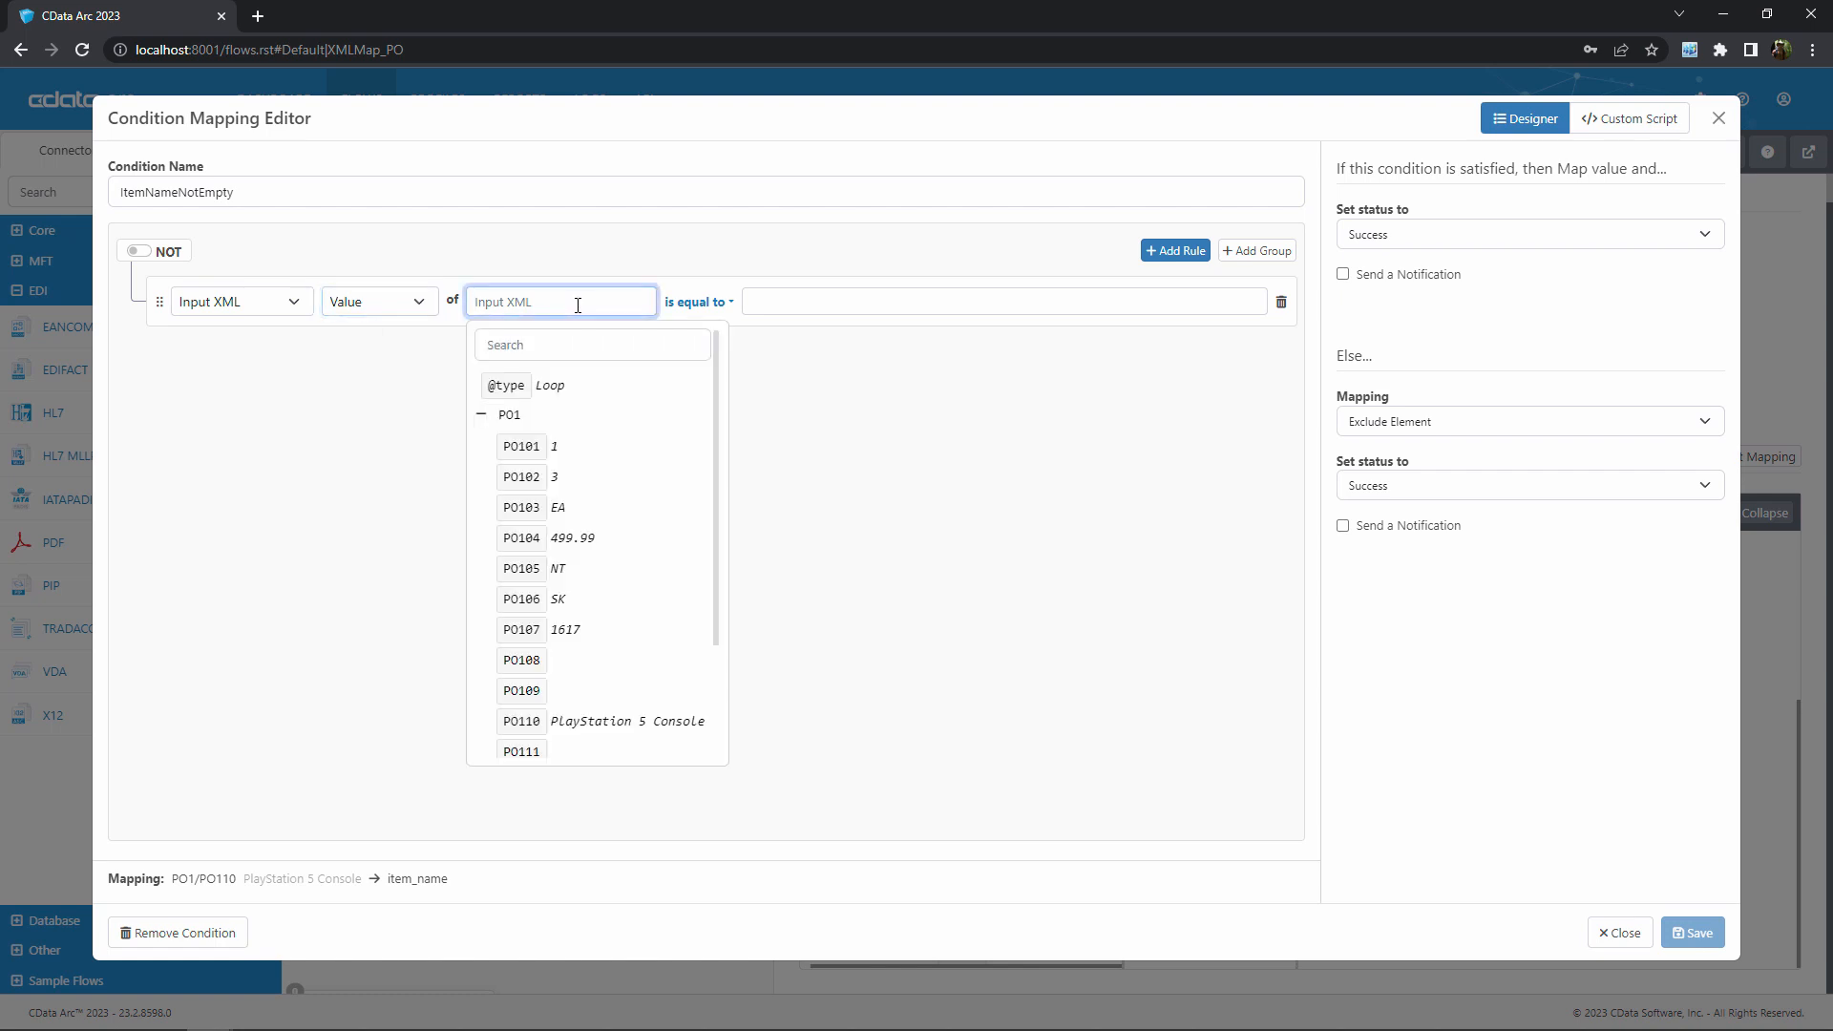
scroll(643, 621, down, 3)
scroll(639, 620, up, 3)
click(654, 724)
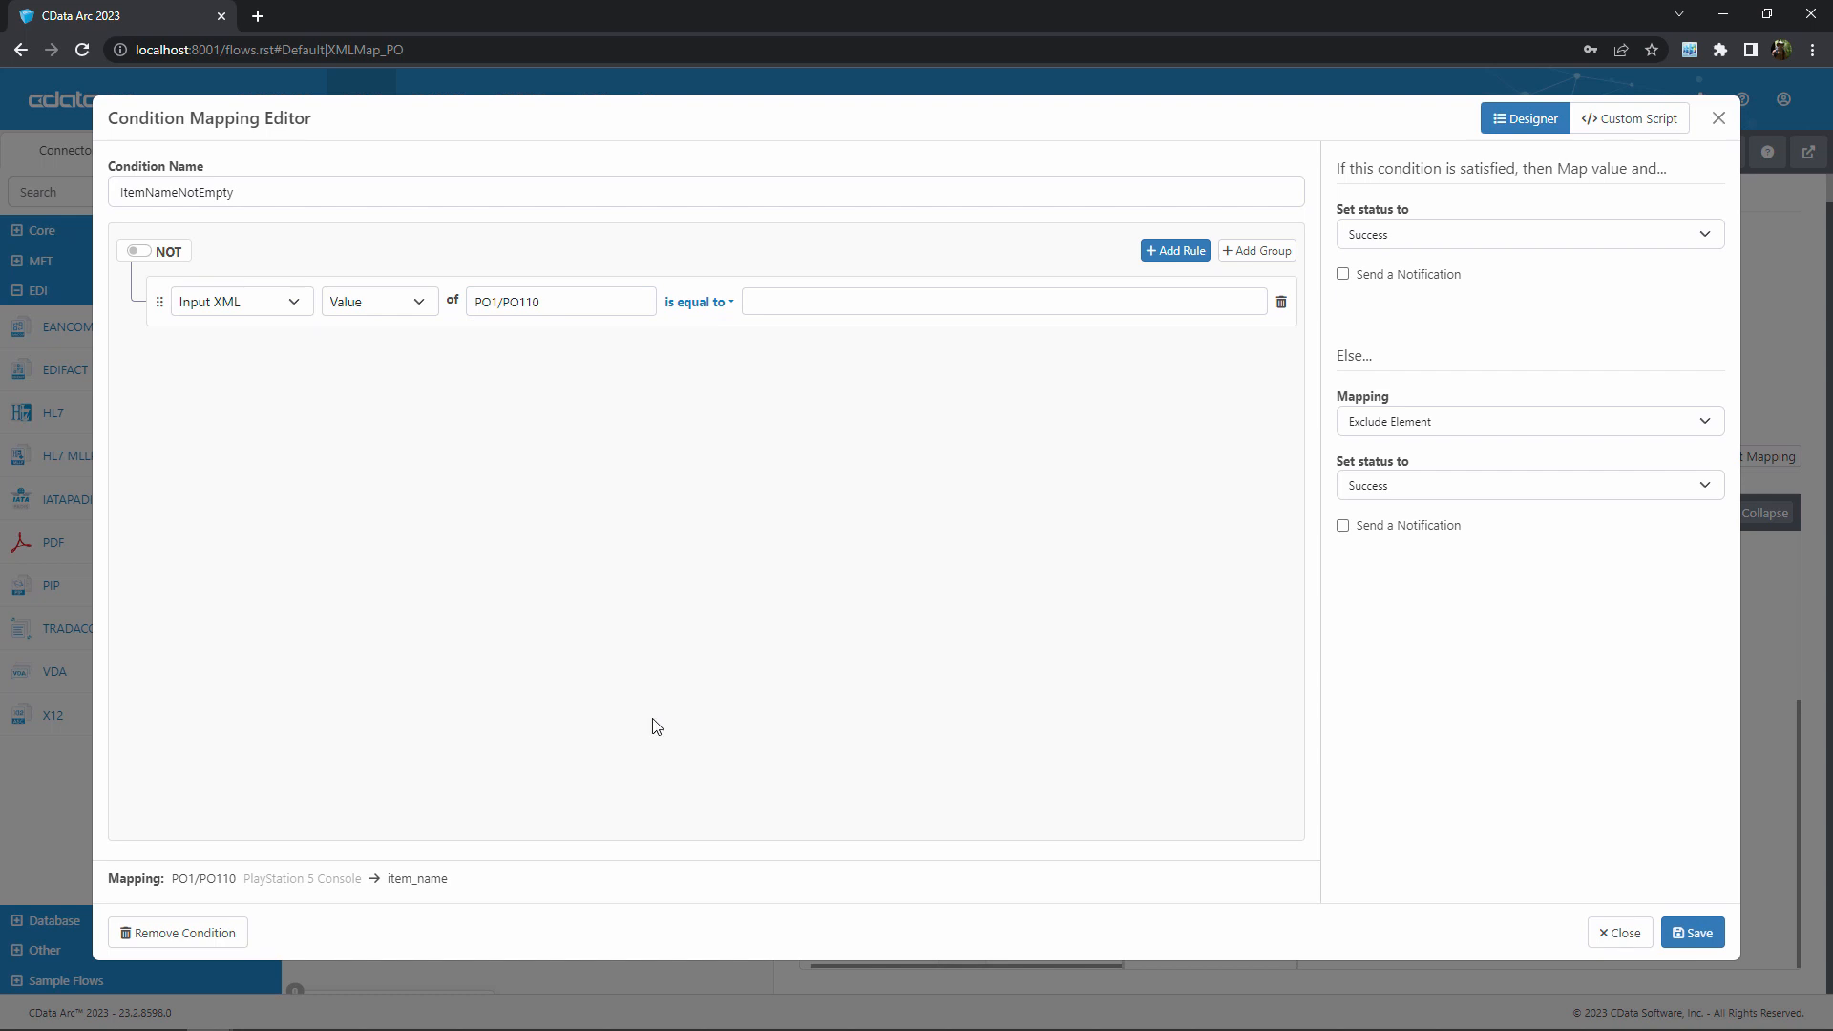
click(730, 303)
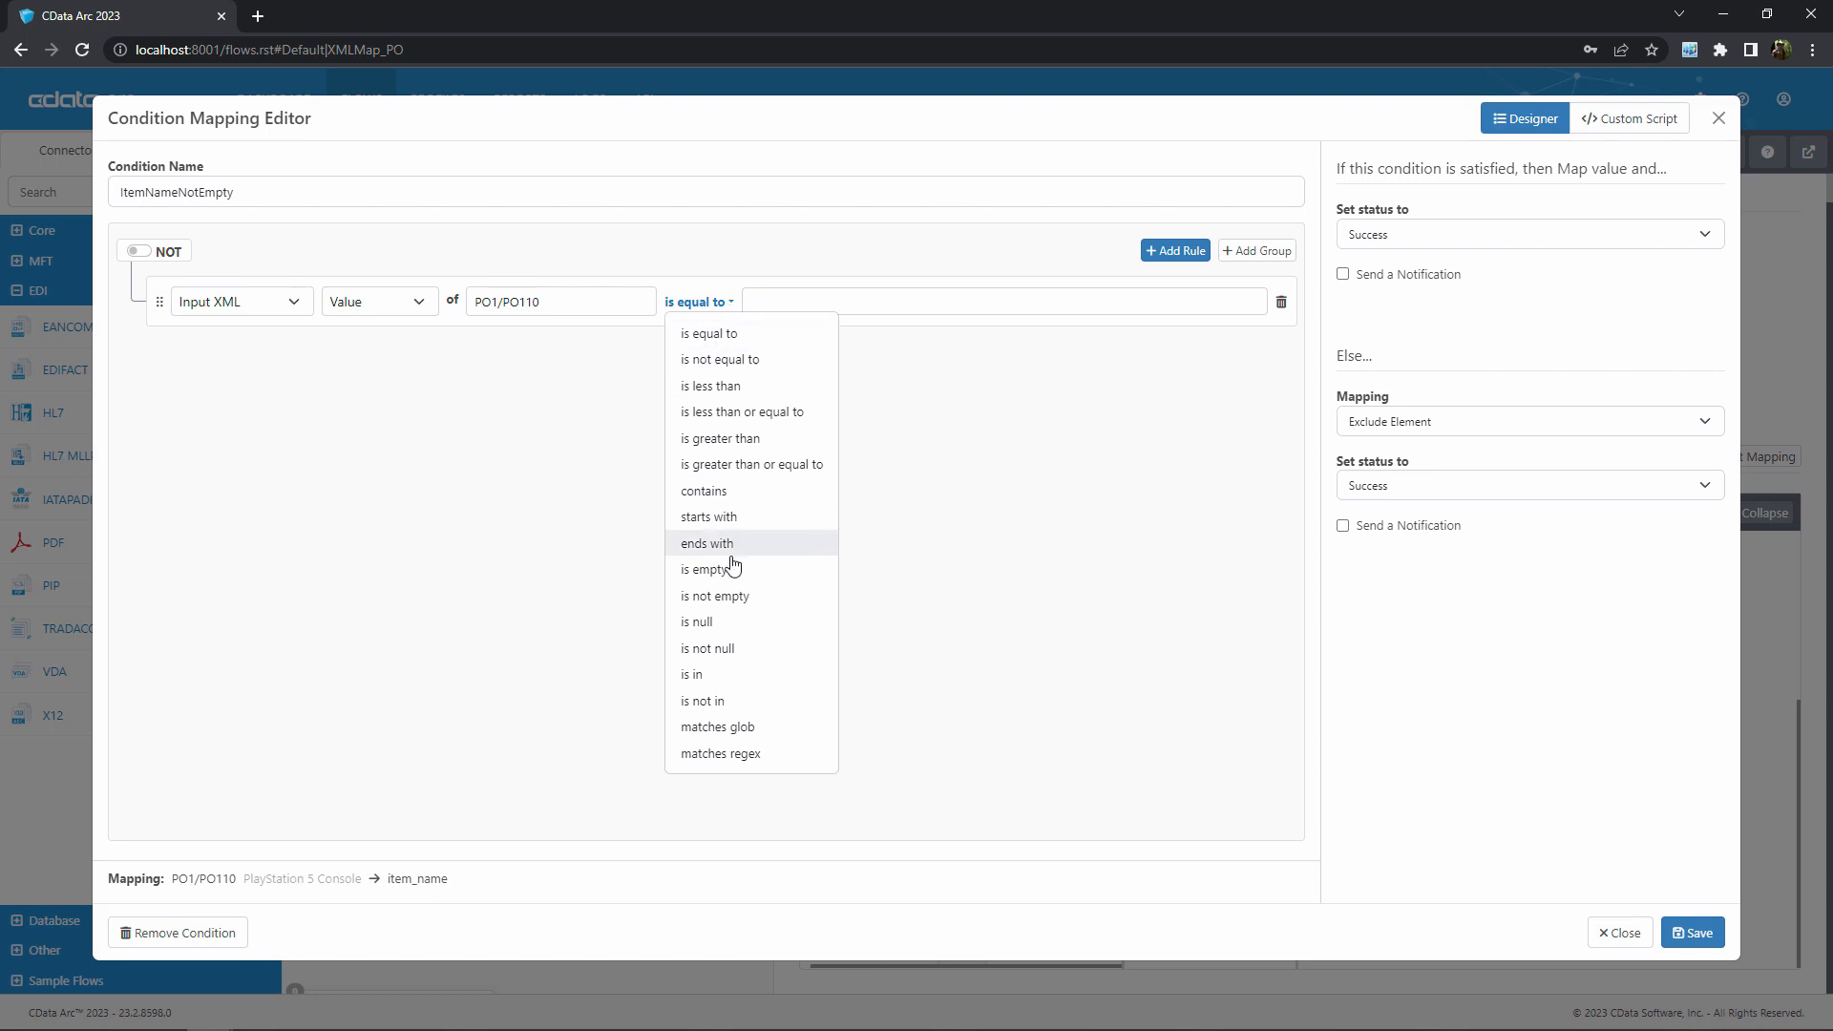
click(718, 597)
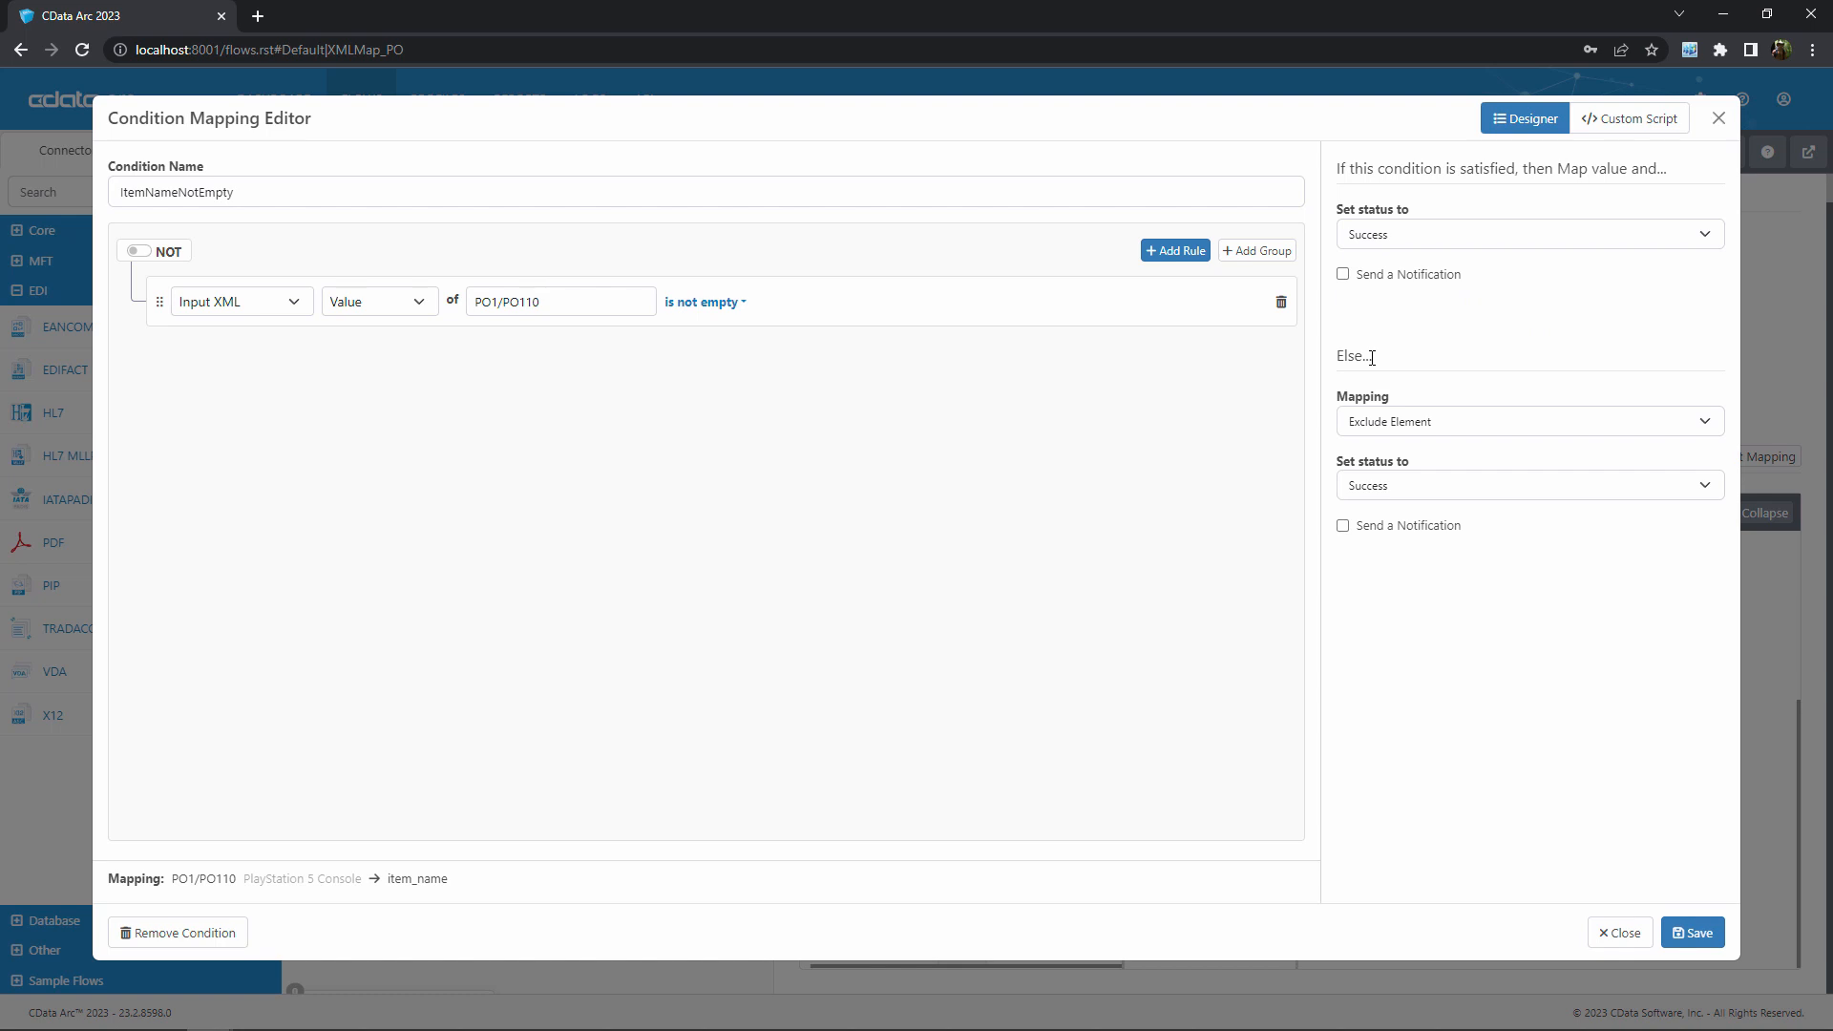
Set the Else mapping to Assign a Different Value, keeping status Success and no notification, and save the condition
click(1552, 428)
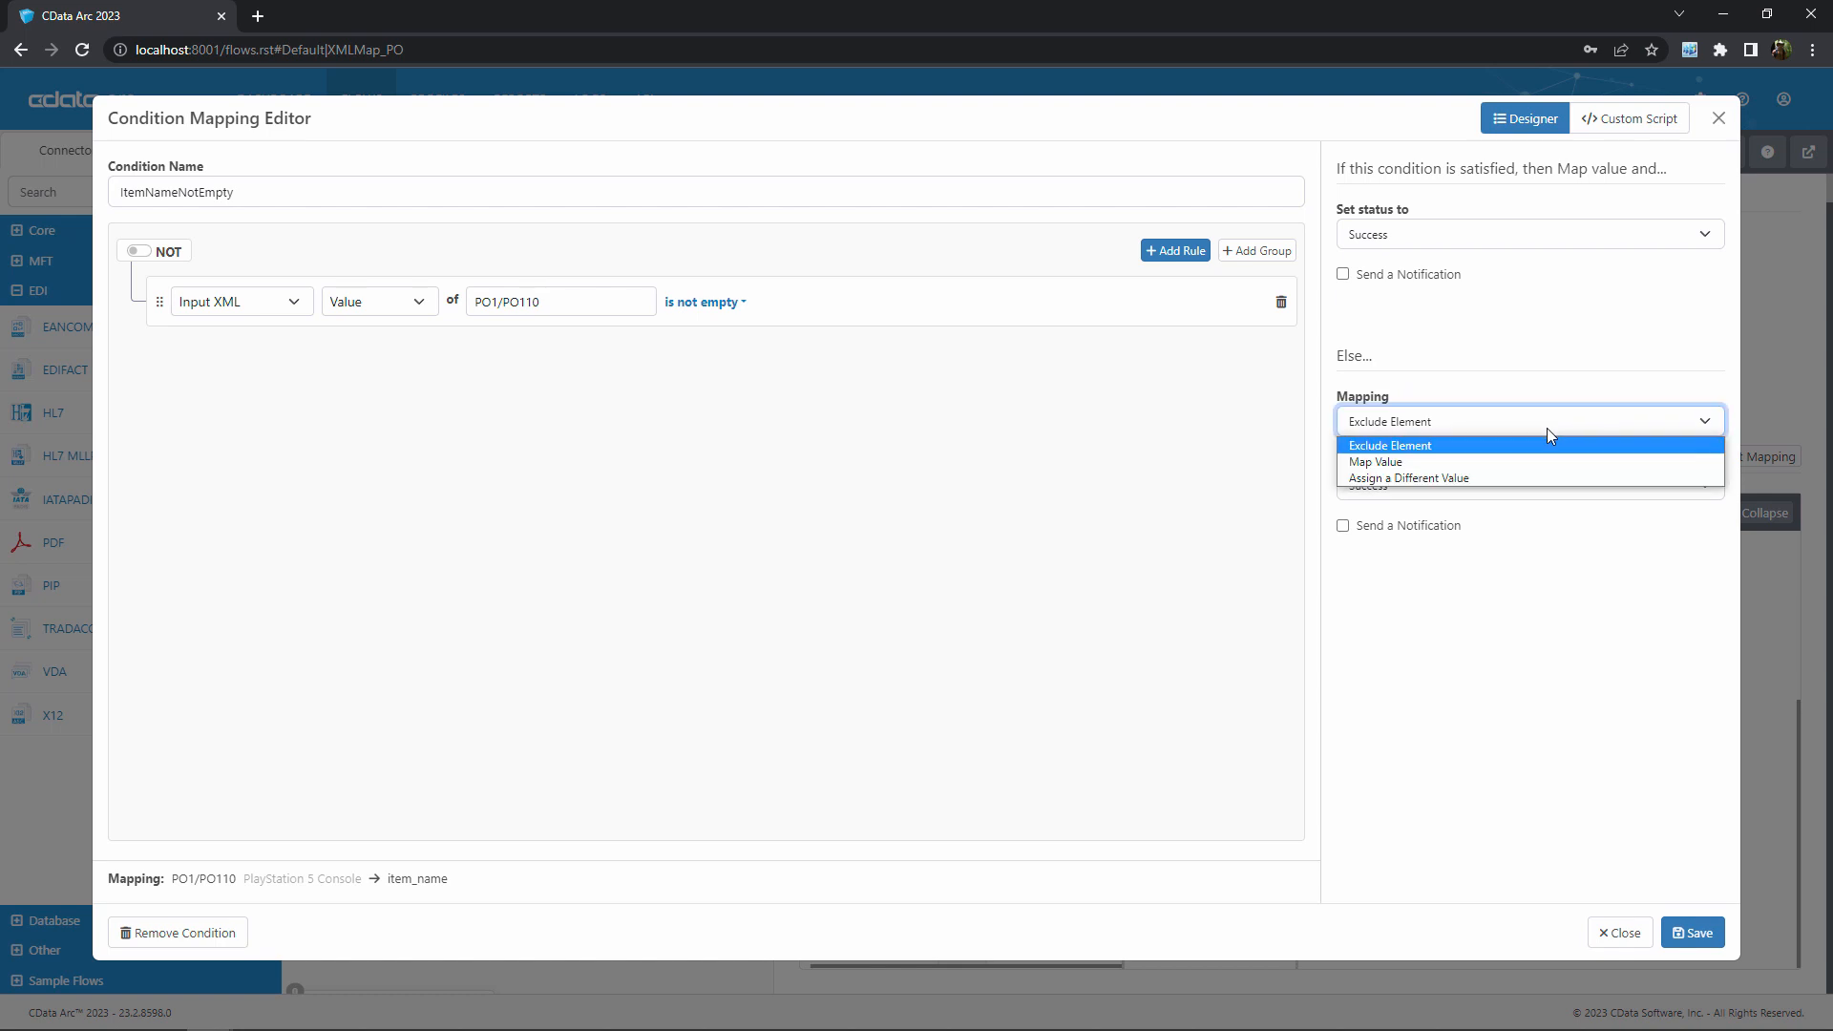
click(1528, 478)
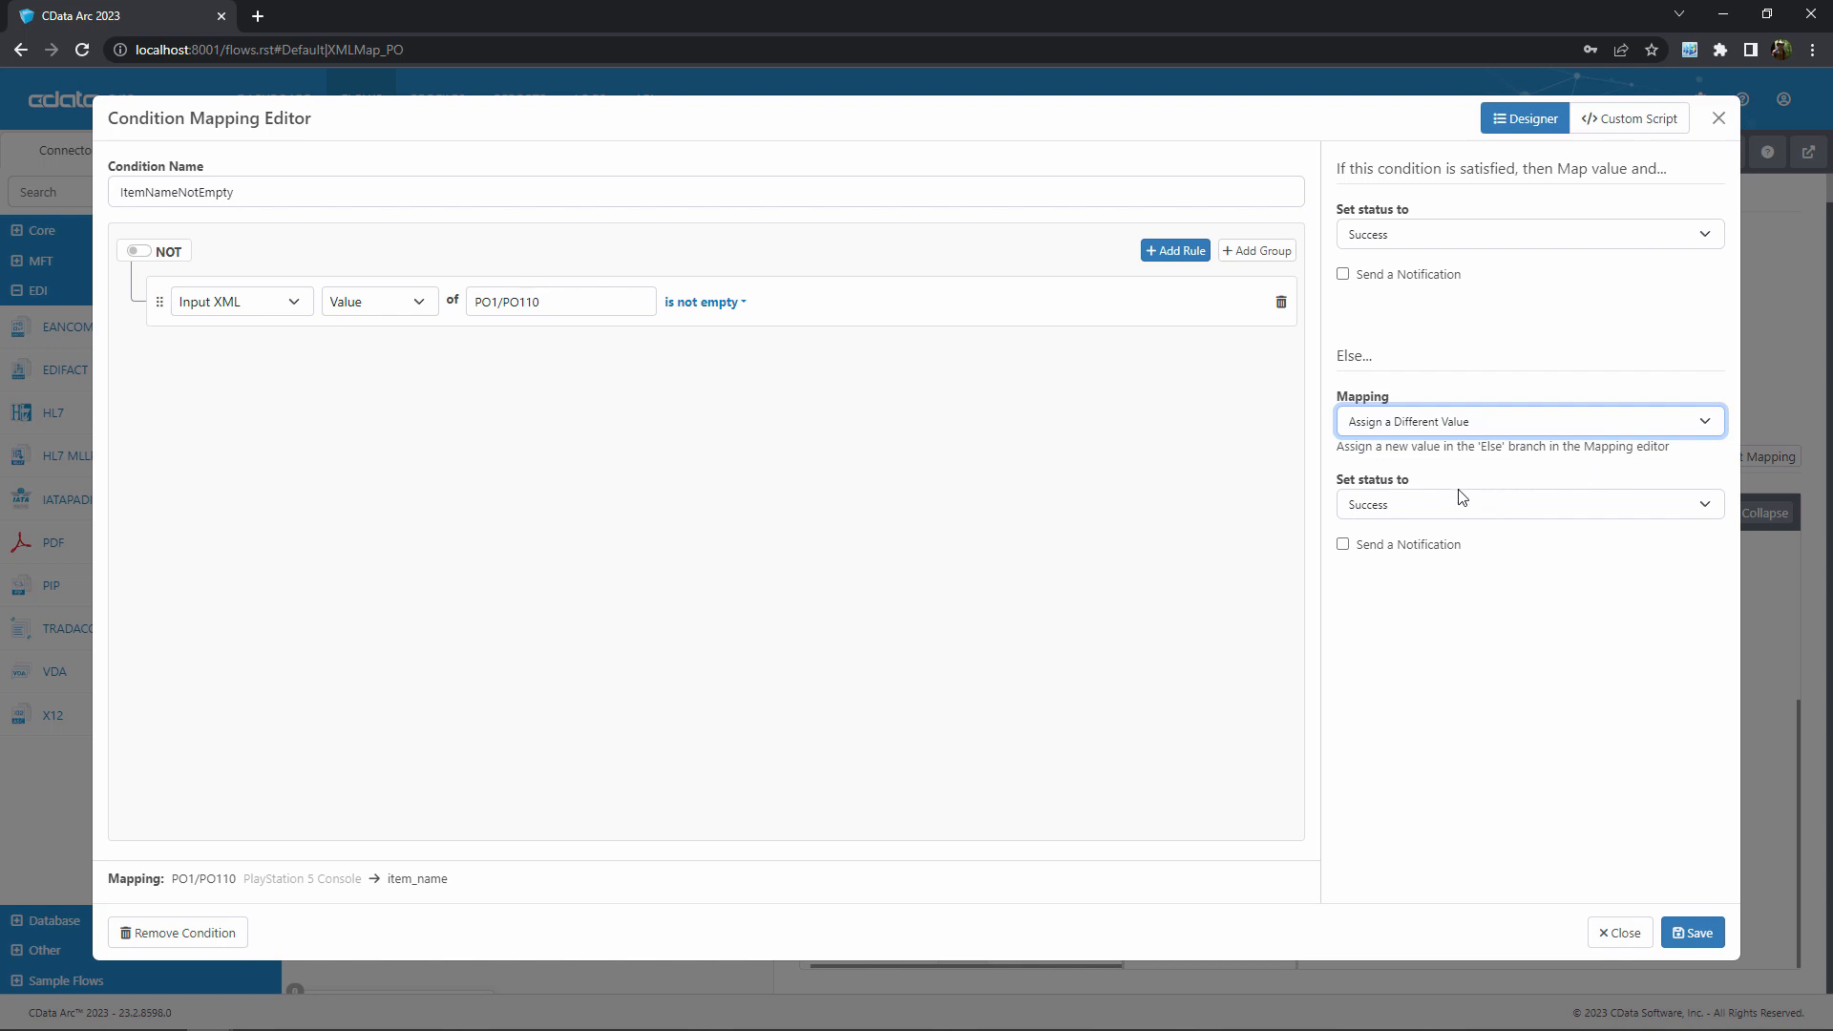
click(1516, 506)
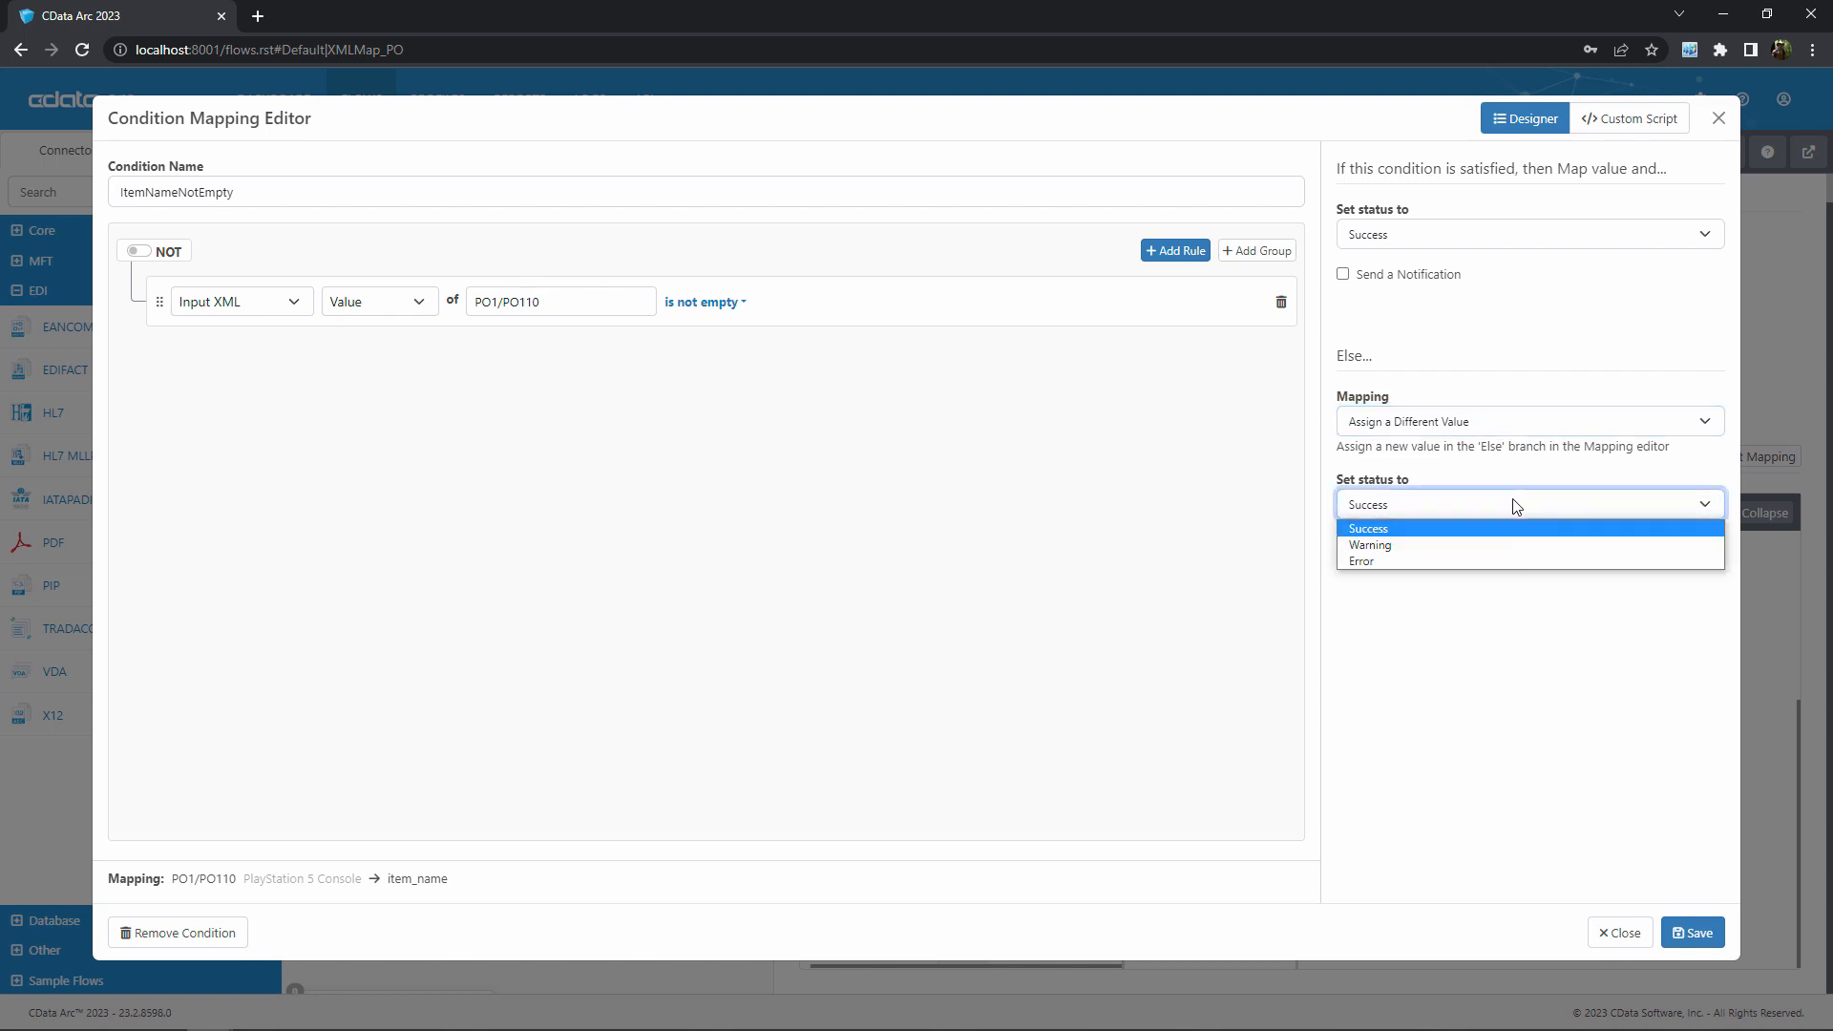
click(1516, 506)
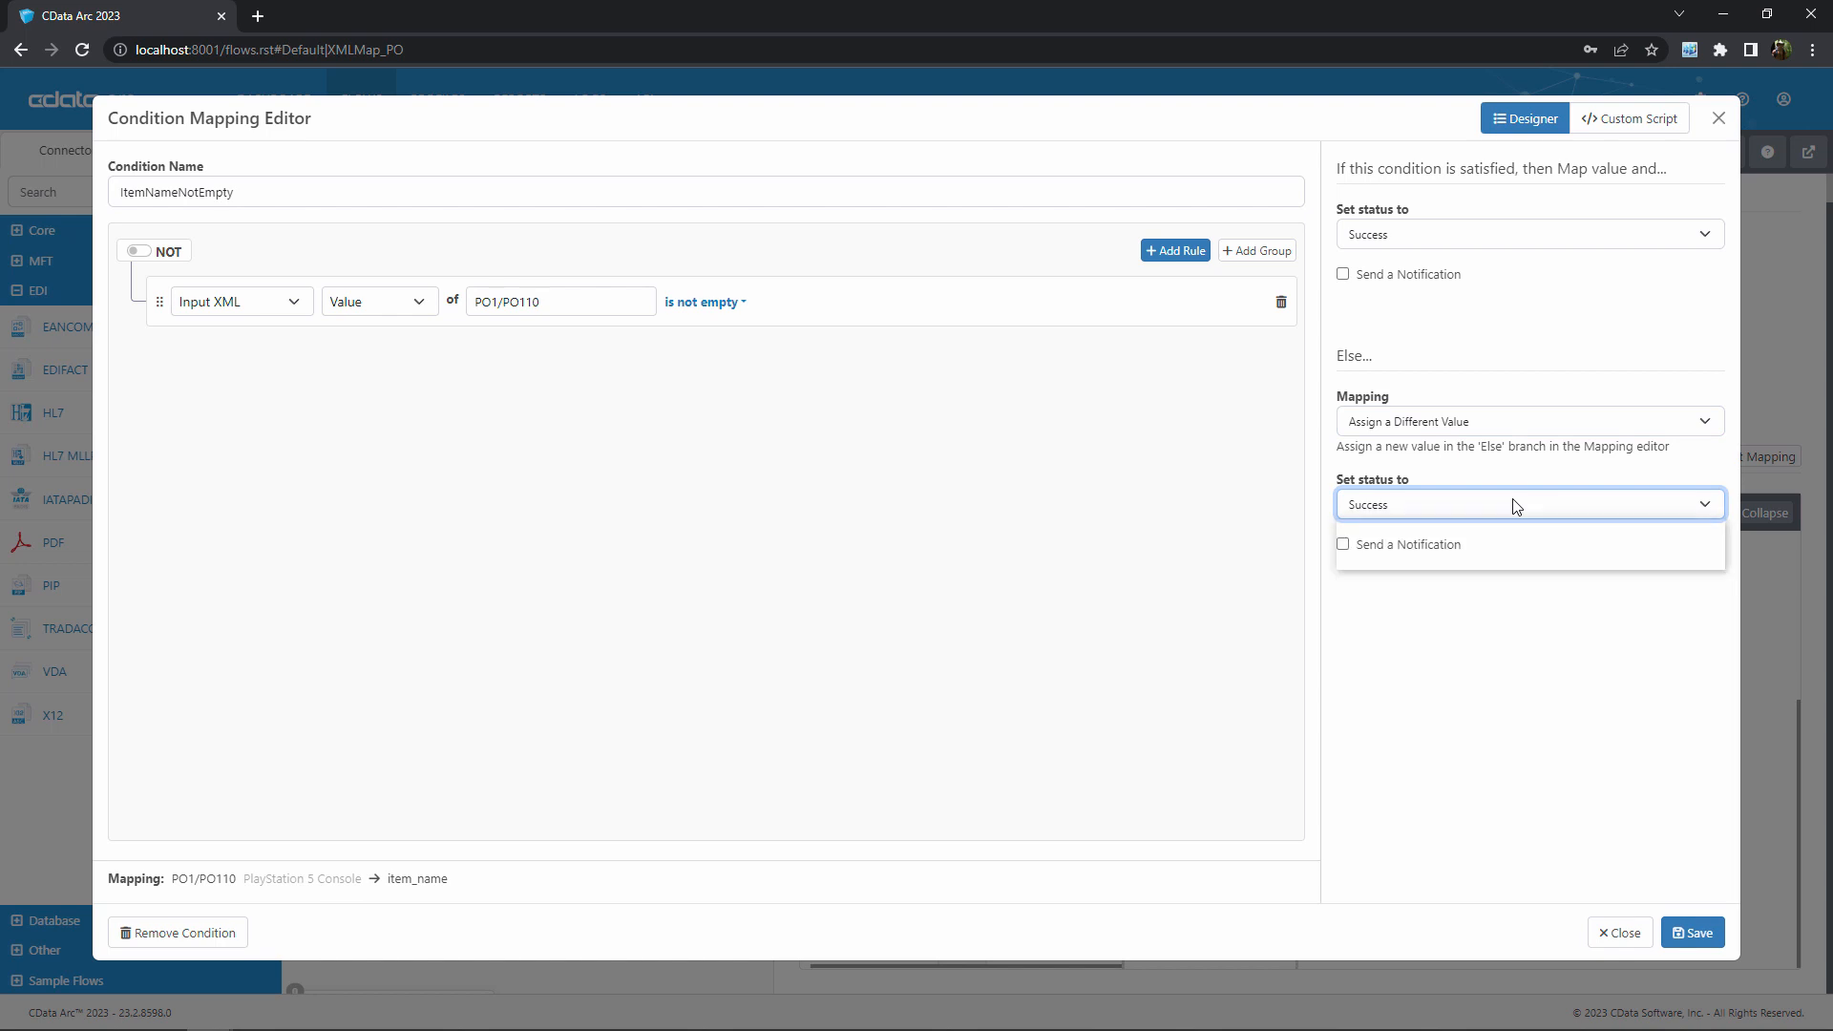
click(1342, 546)
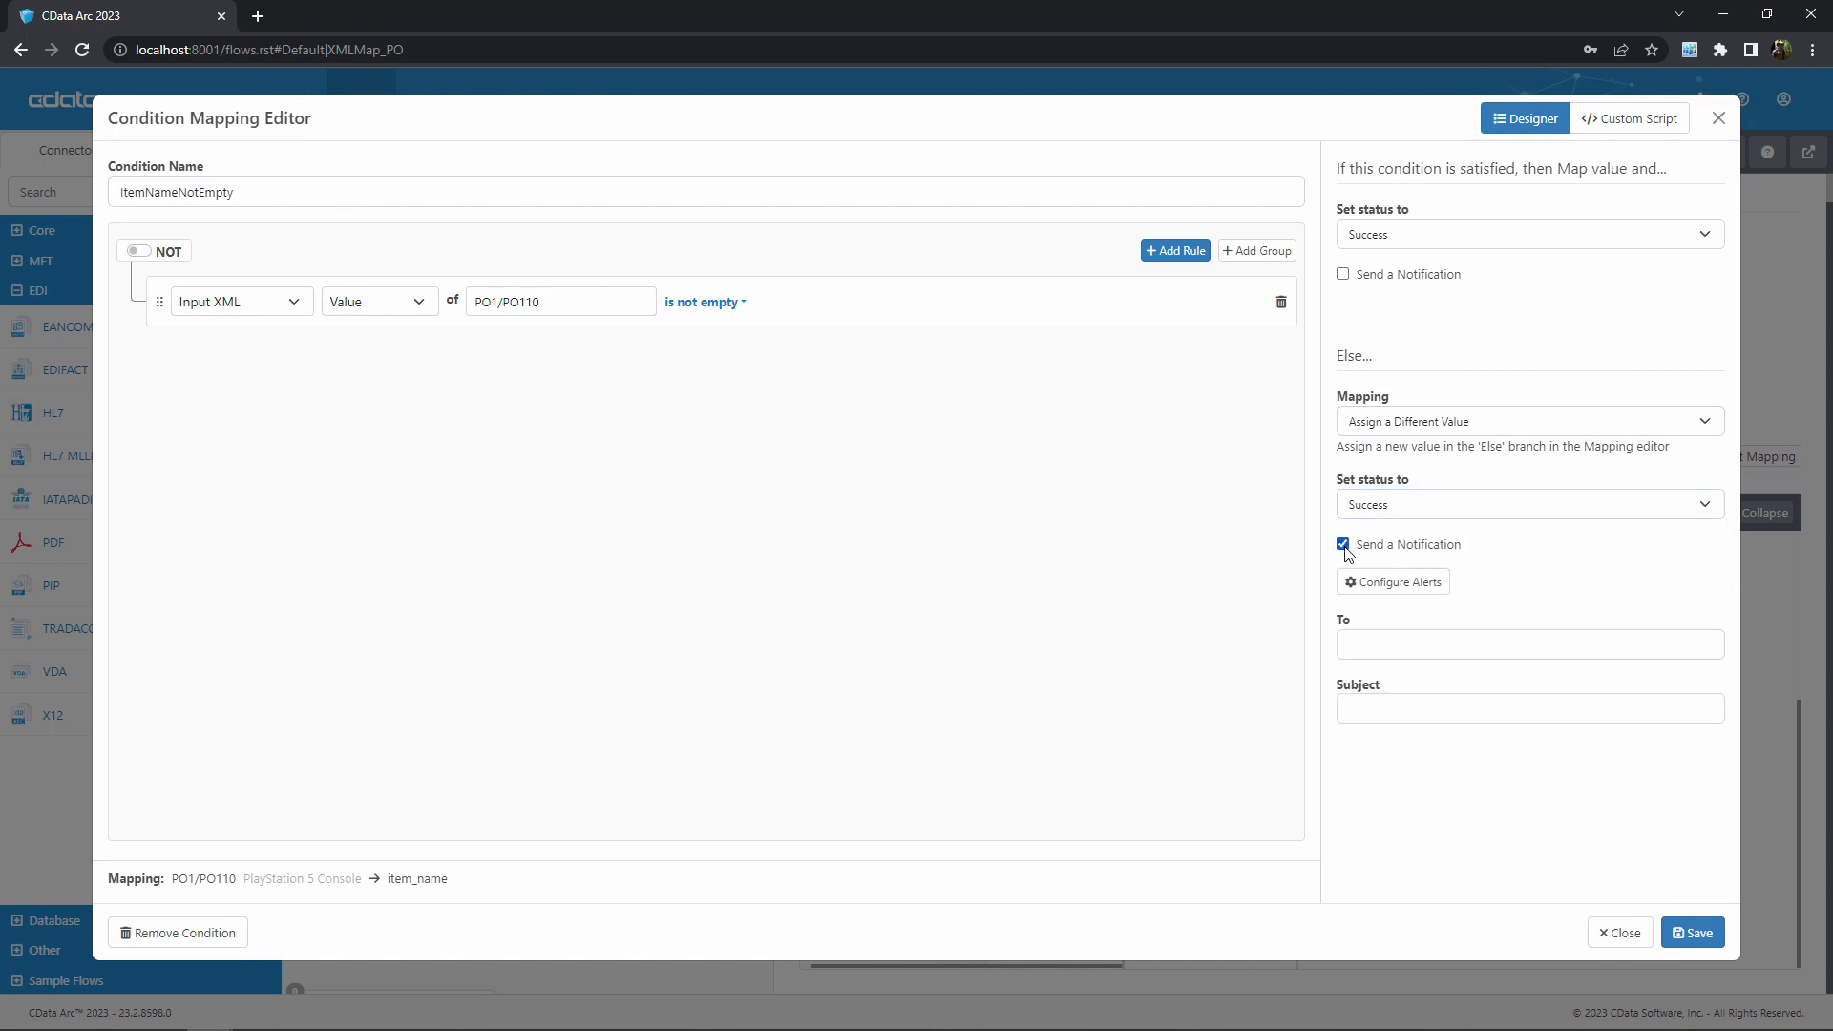
click(1343, 545)
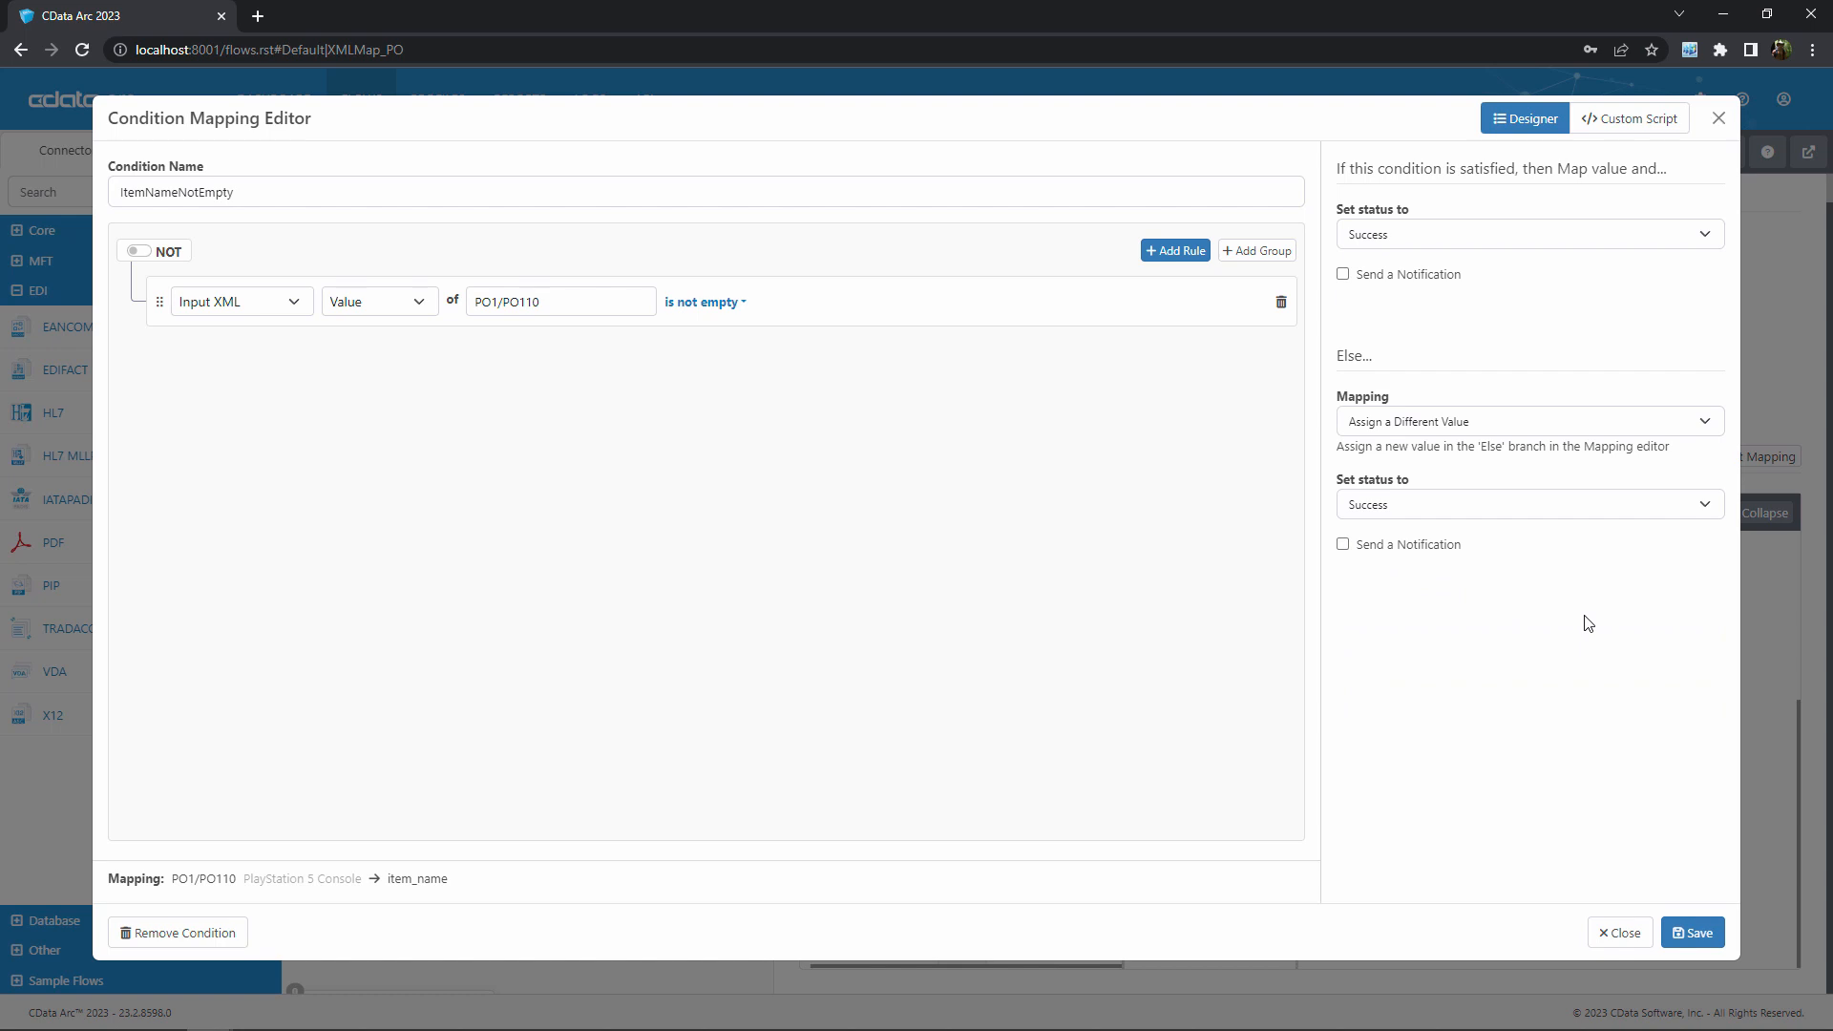
click(1692, 933)
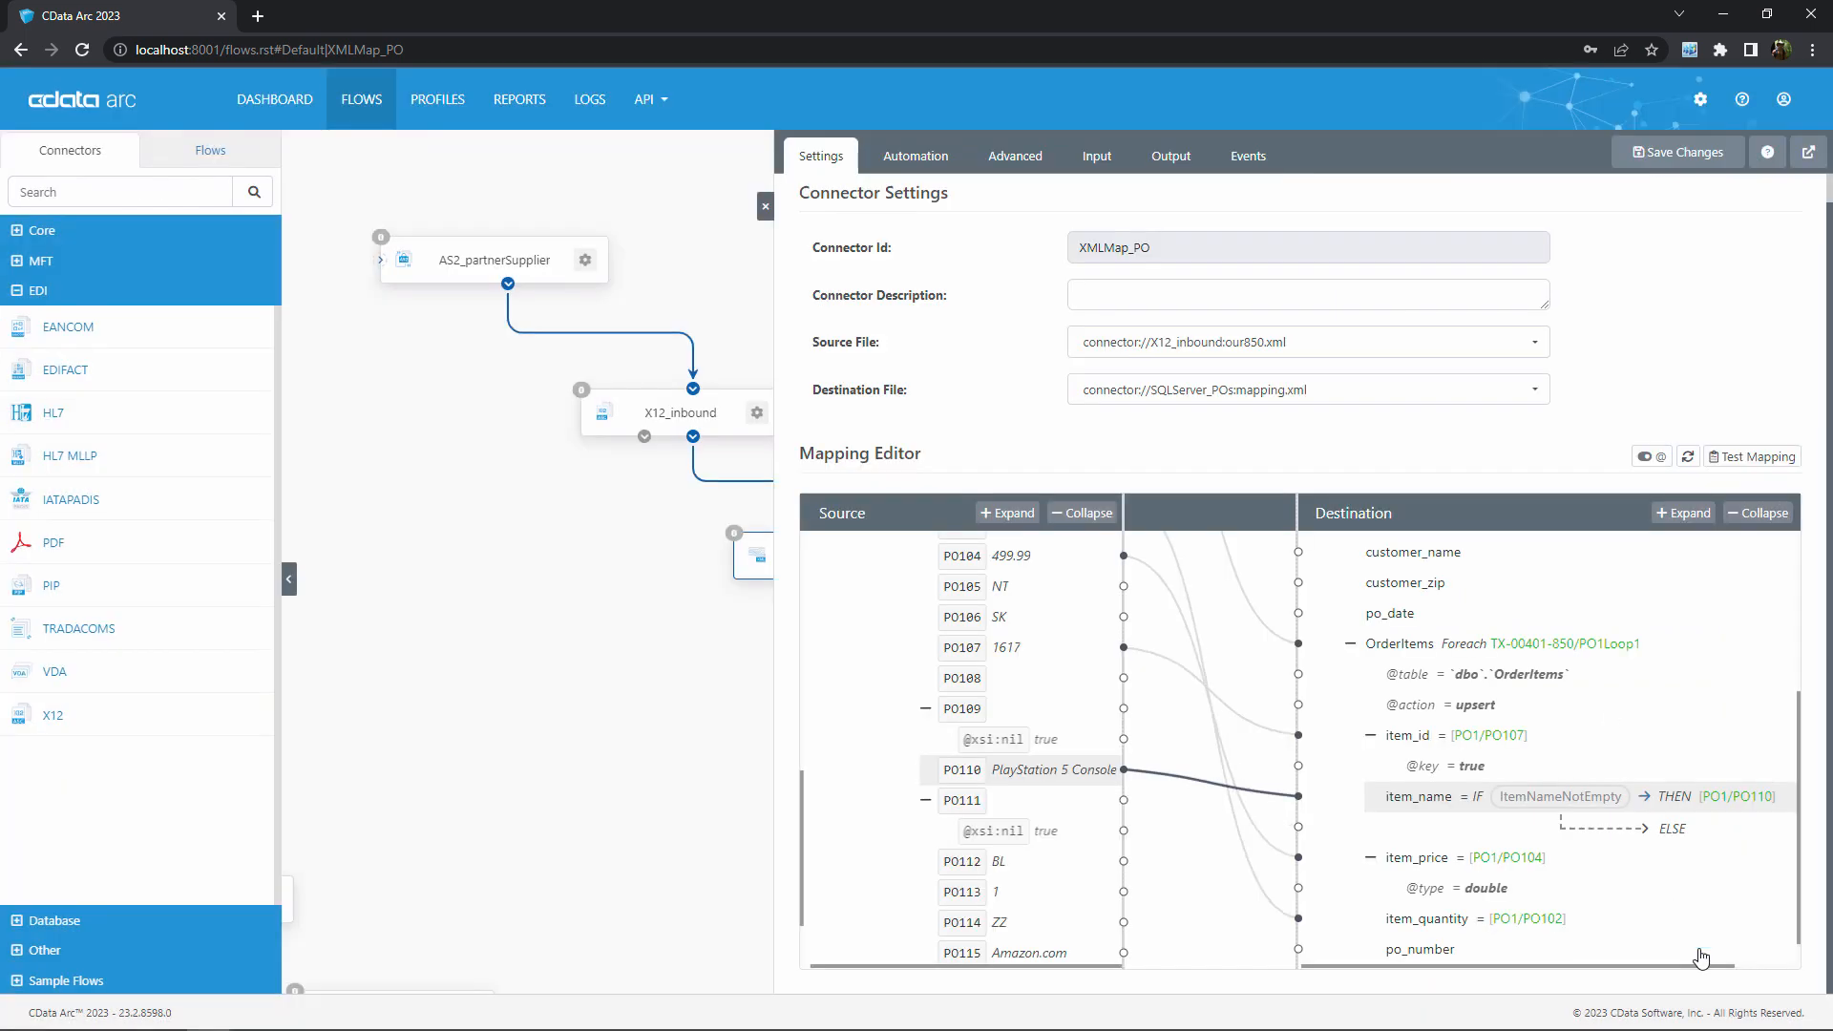
Map a source element to the ELSE branch of the item_name condition in the destination tree
mouse_move(1669, 828)
drag(976, 654, 1646, 834)
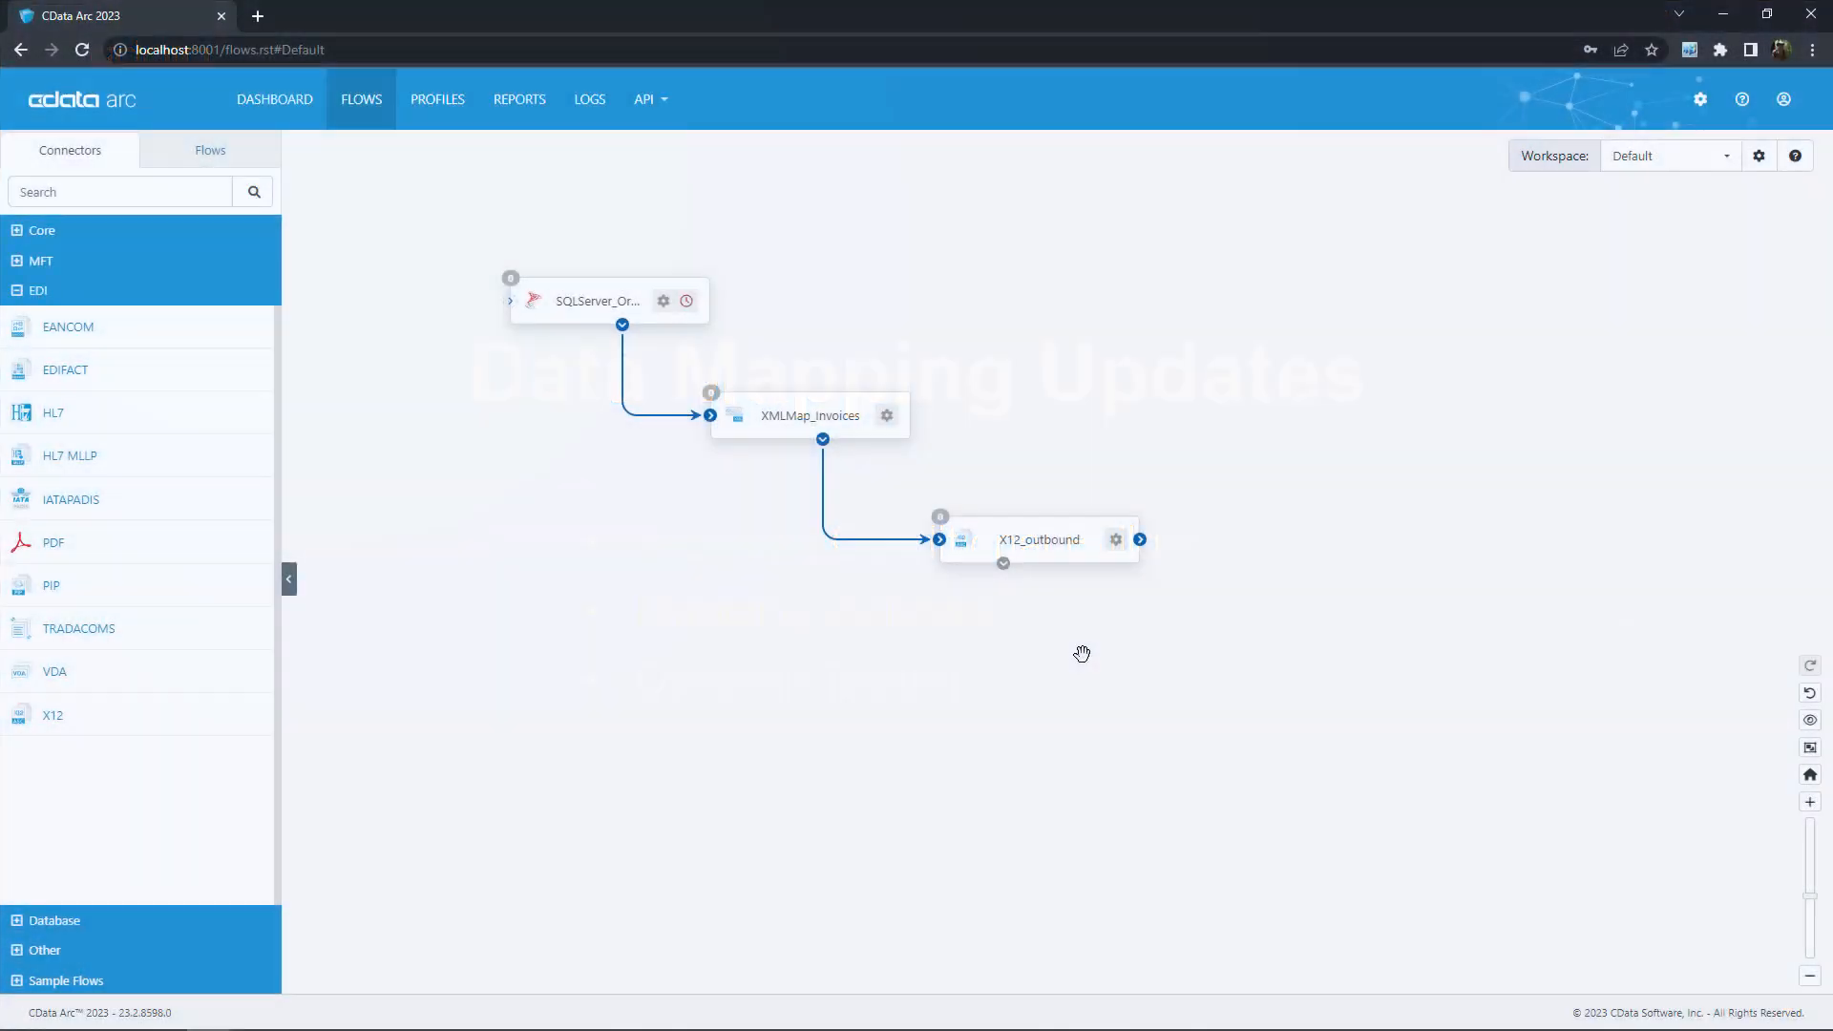
Open the XMLMap_Invoices connector and expand its destination tree through TransactionSet and TX-00401-850 down to the CTT segment of CTTLoop1
click(851, 418)
click(1349, 673)
click(1370, 708)
scroll(1411, 917, down, 1)
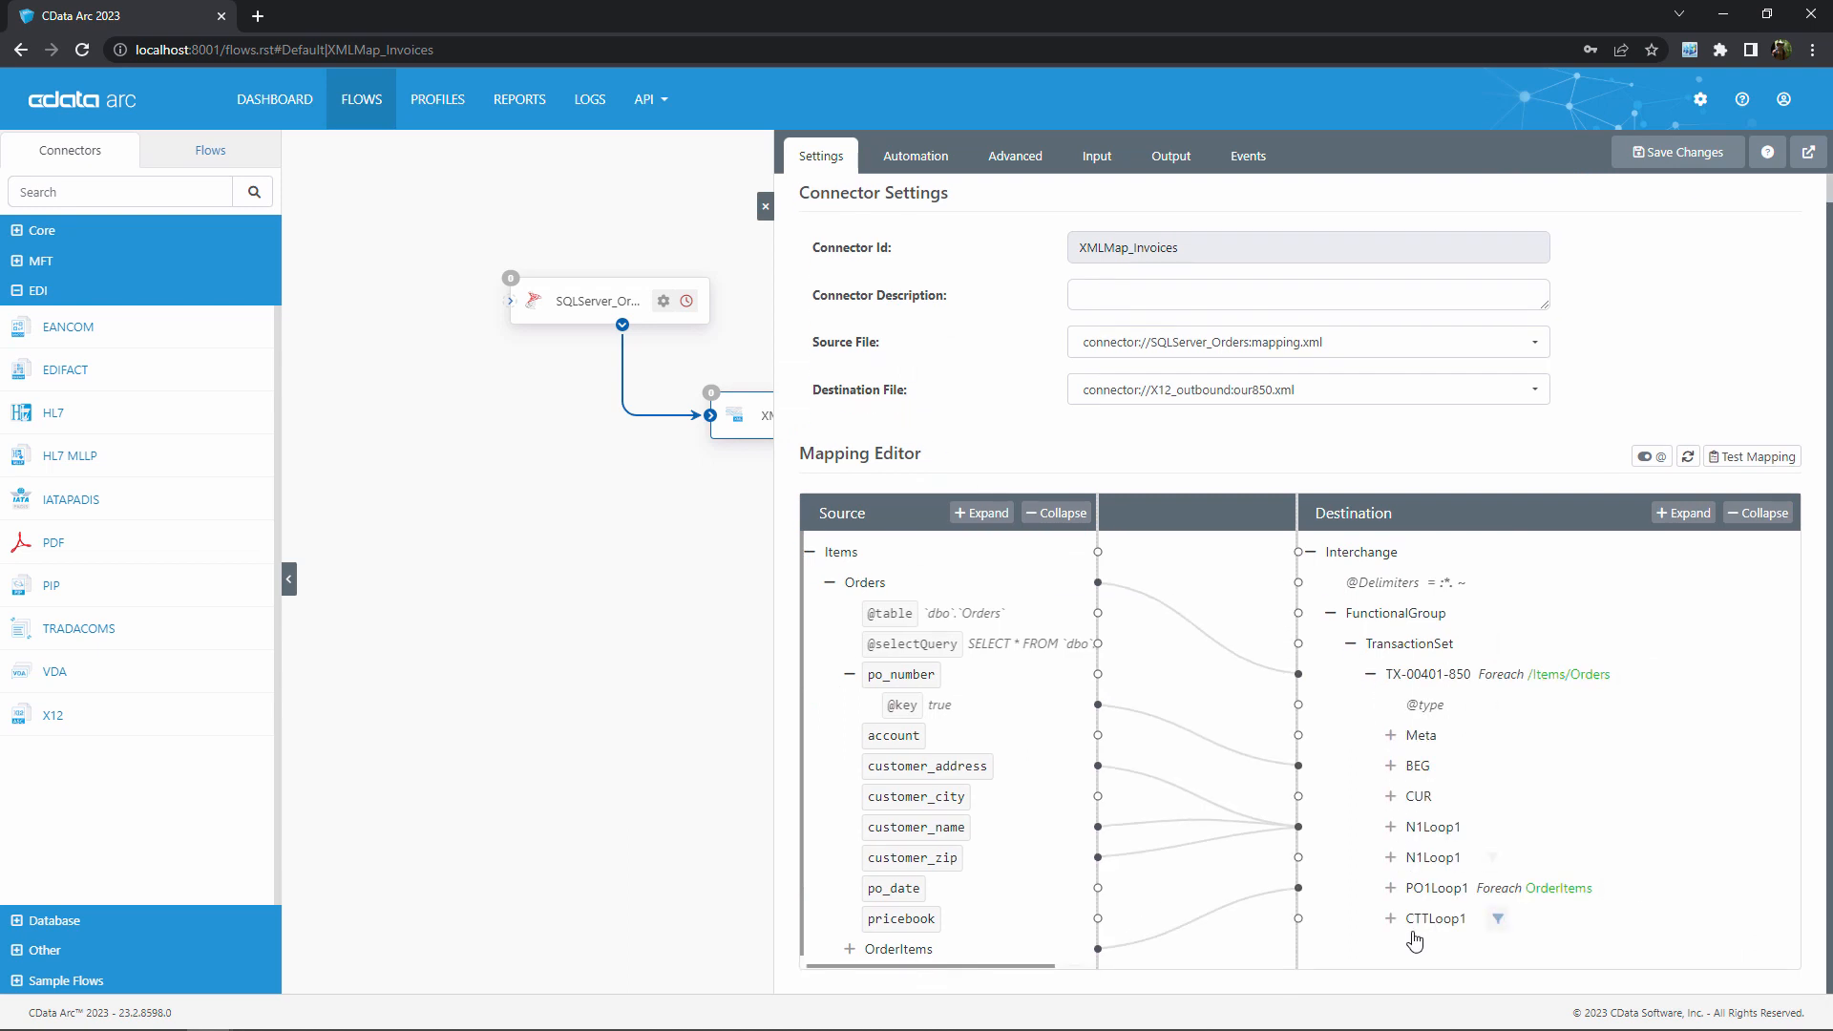
click(1390, 919)
scroll(1432, 931, down, 1)
click(1410, 948)
scroll(1478, 921, down, 3)
scroll(1623, 876, up, 3)
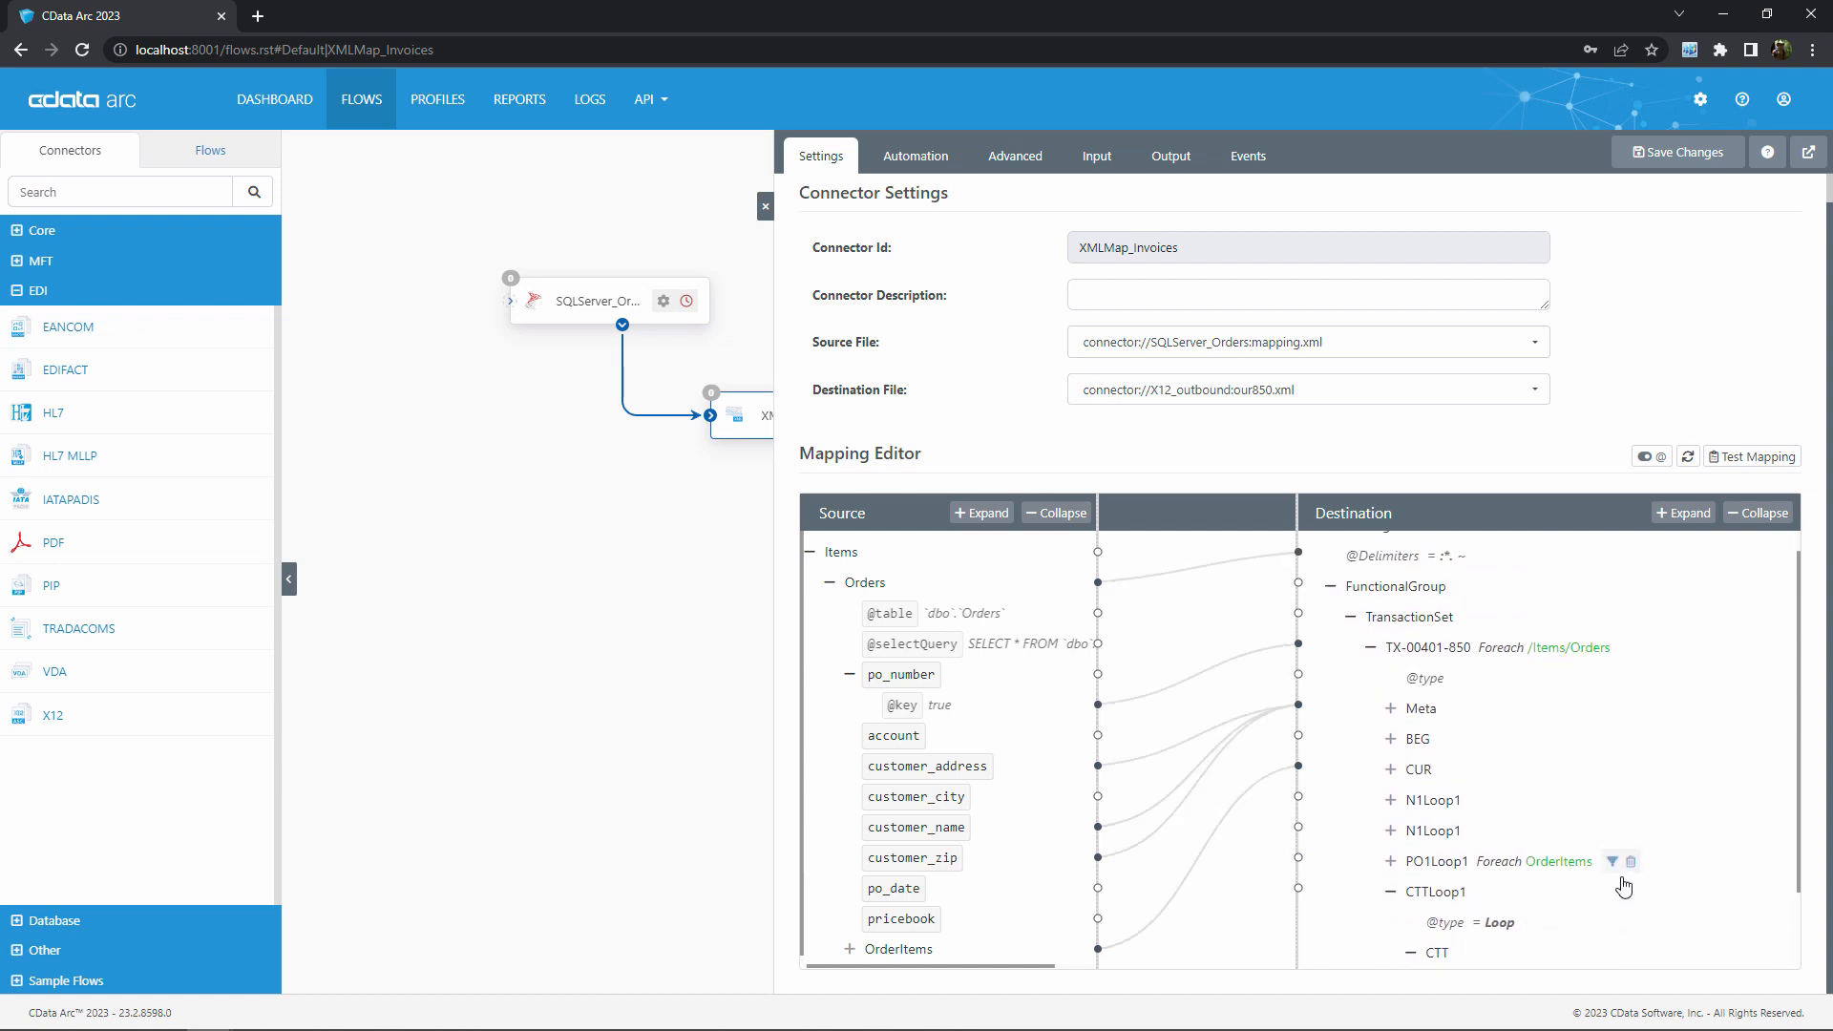
Expand the source OrderItems node and the destination PO1Loop1 and PO1 nodes, and examine their mappings down to the CTT segment
click(848, 949)
scroll(977, 836, down, 3)
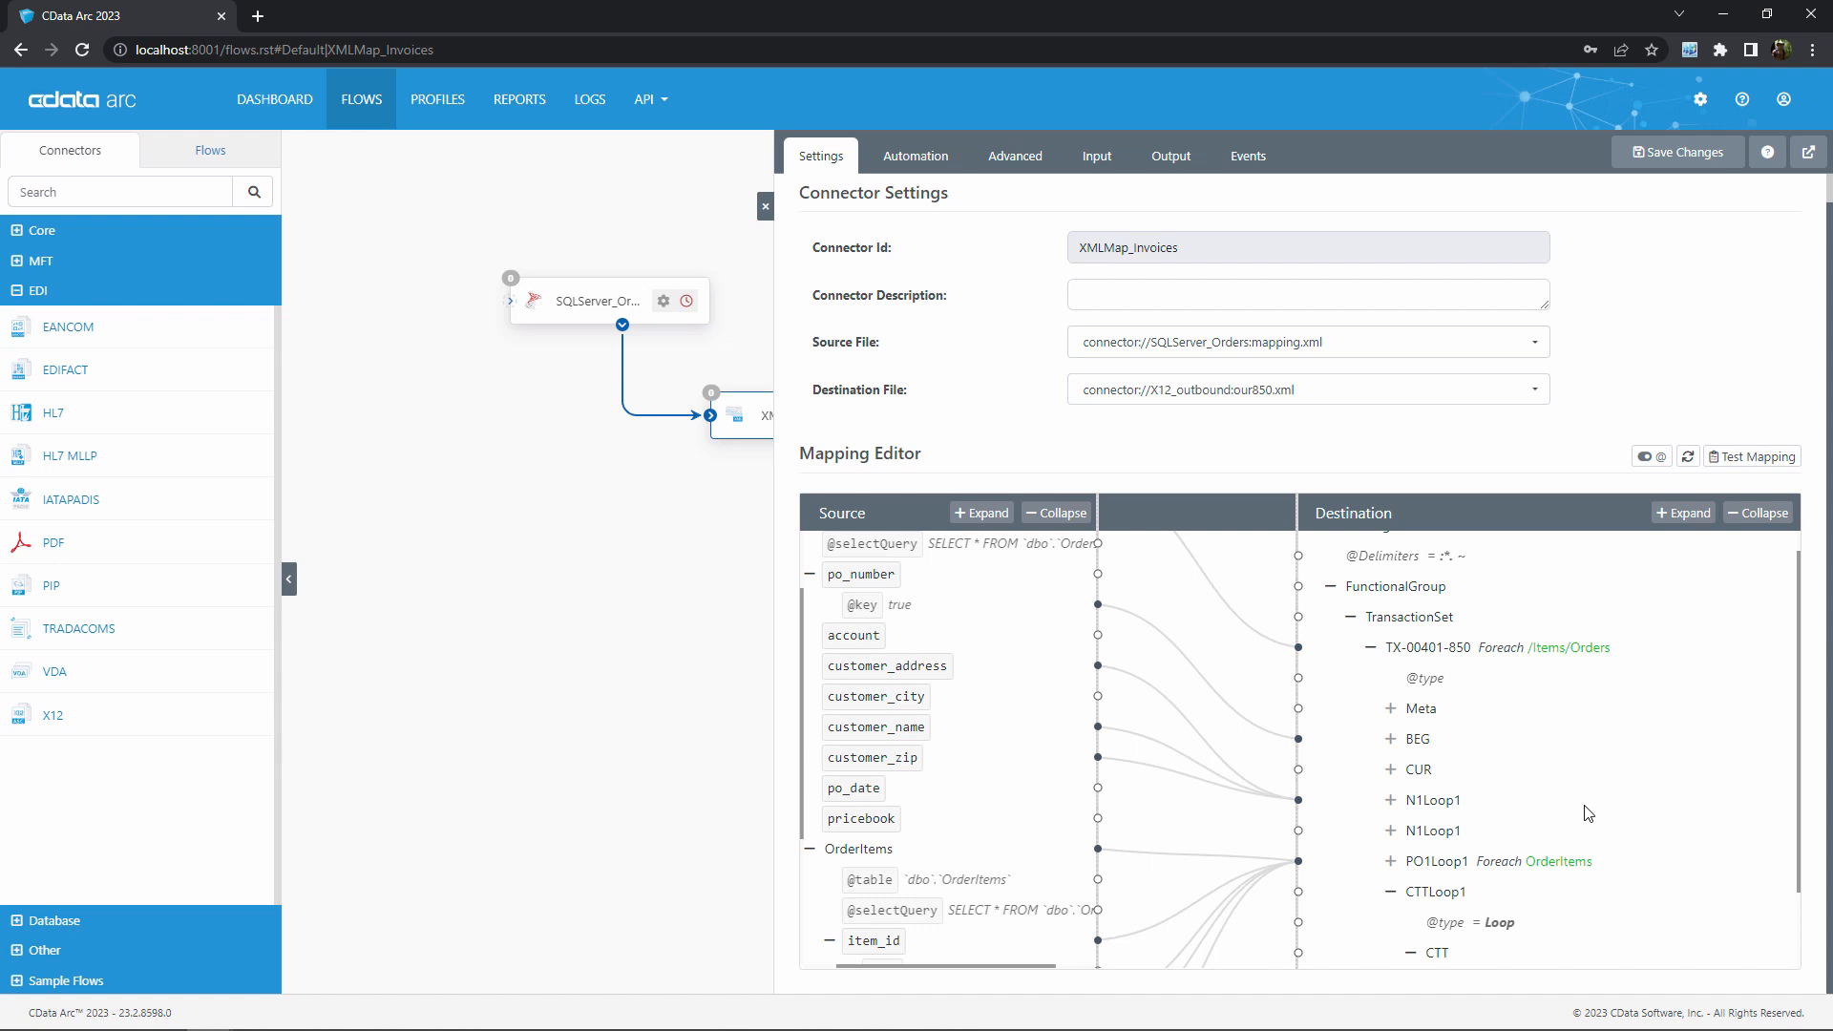
click(1390, 865)
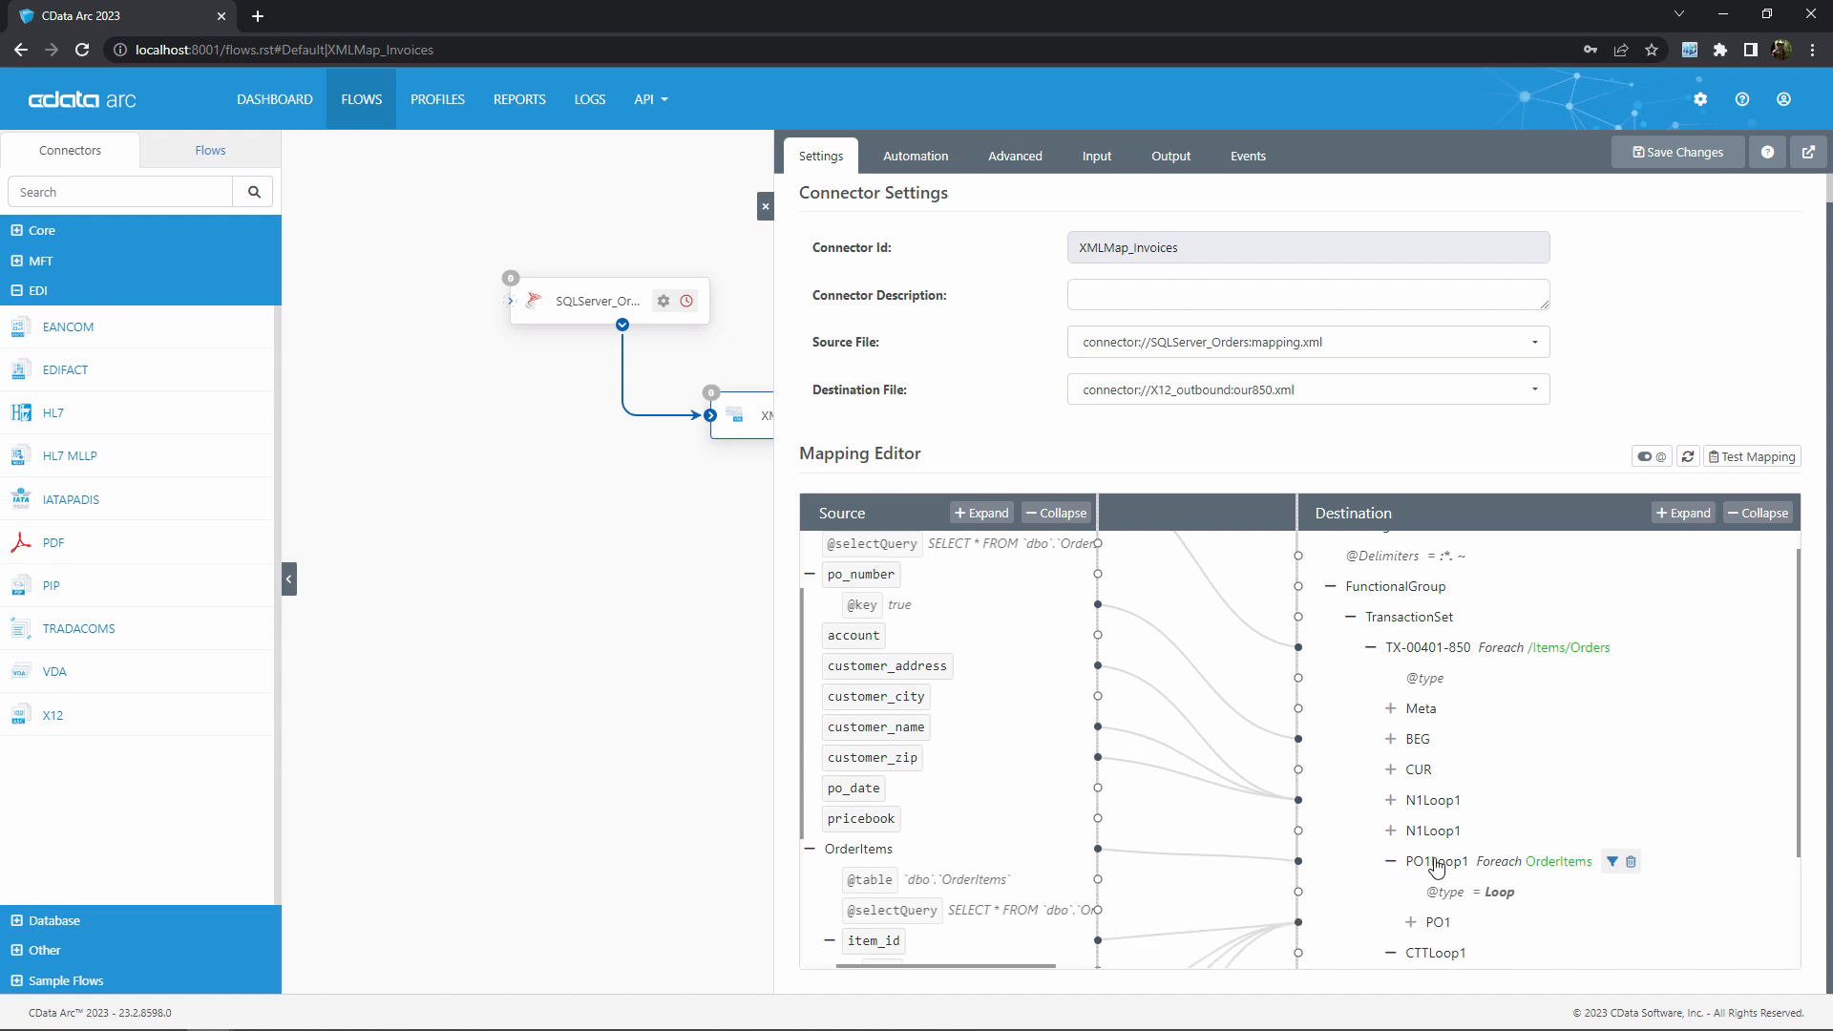
scroll(1673, 863, down, 1)
click(1414, 828)
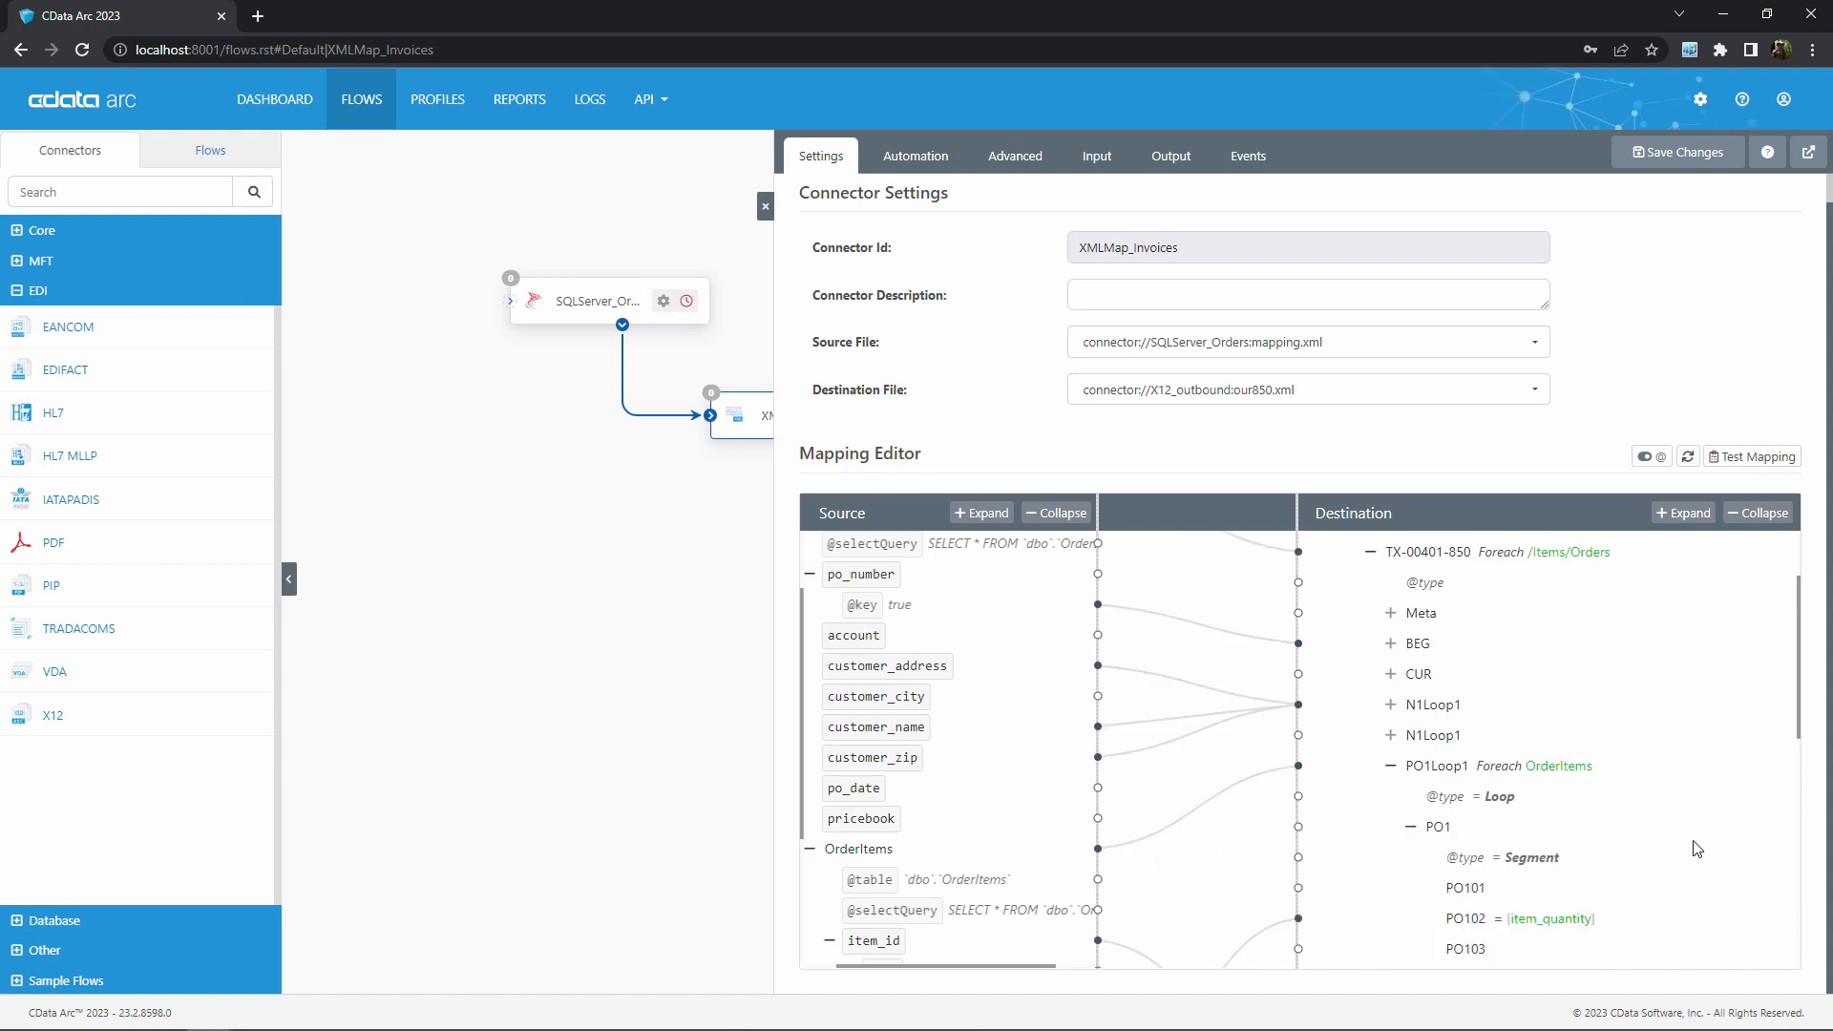
scroll(1695, 847, down, 1)
mouse_move(1484, 674)
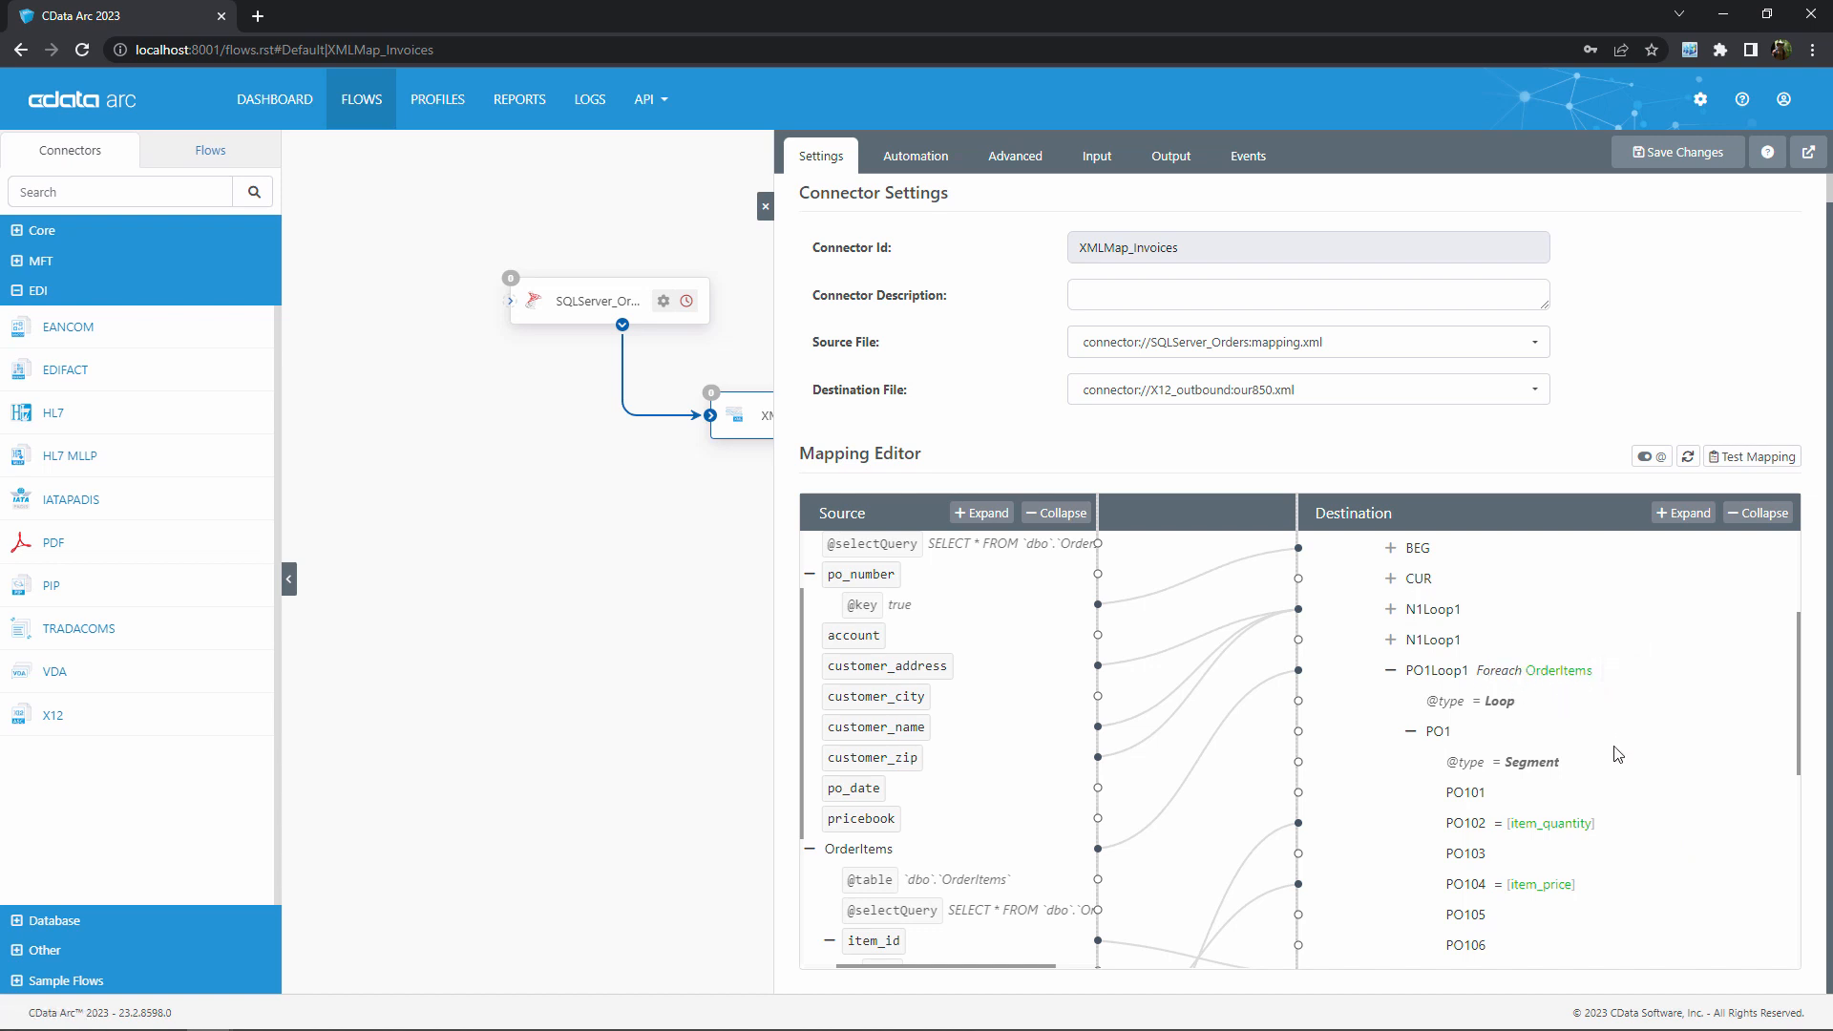
mouse_move(1656, 894)
scroll(1661, 749, down, 5)
scroll(1642, 742, down, 1)
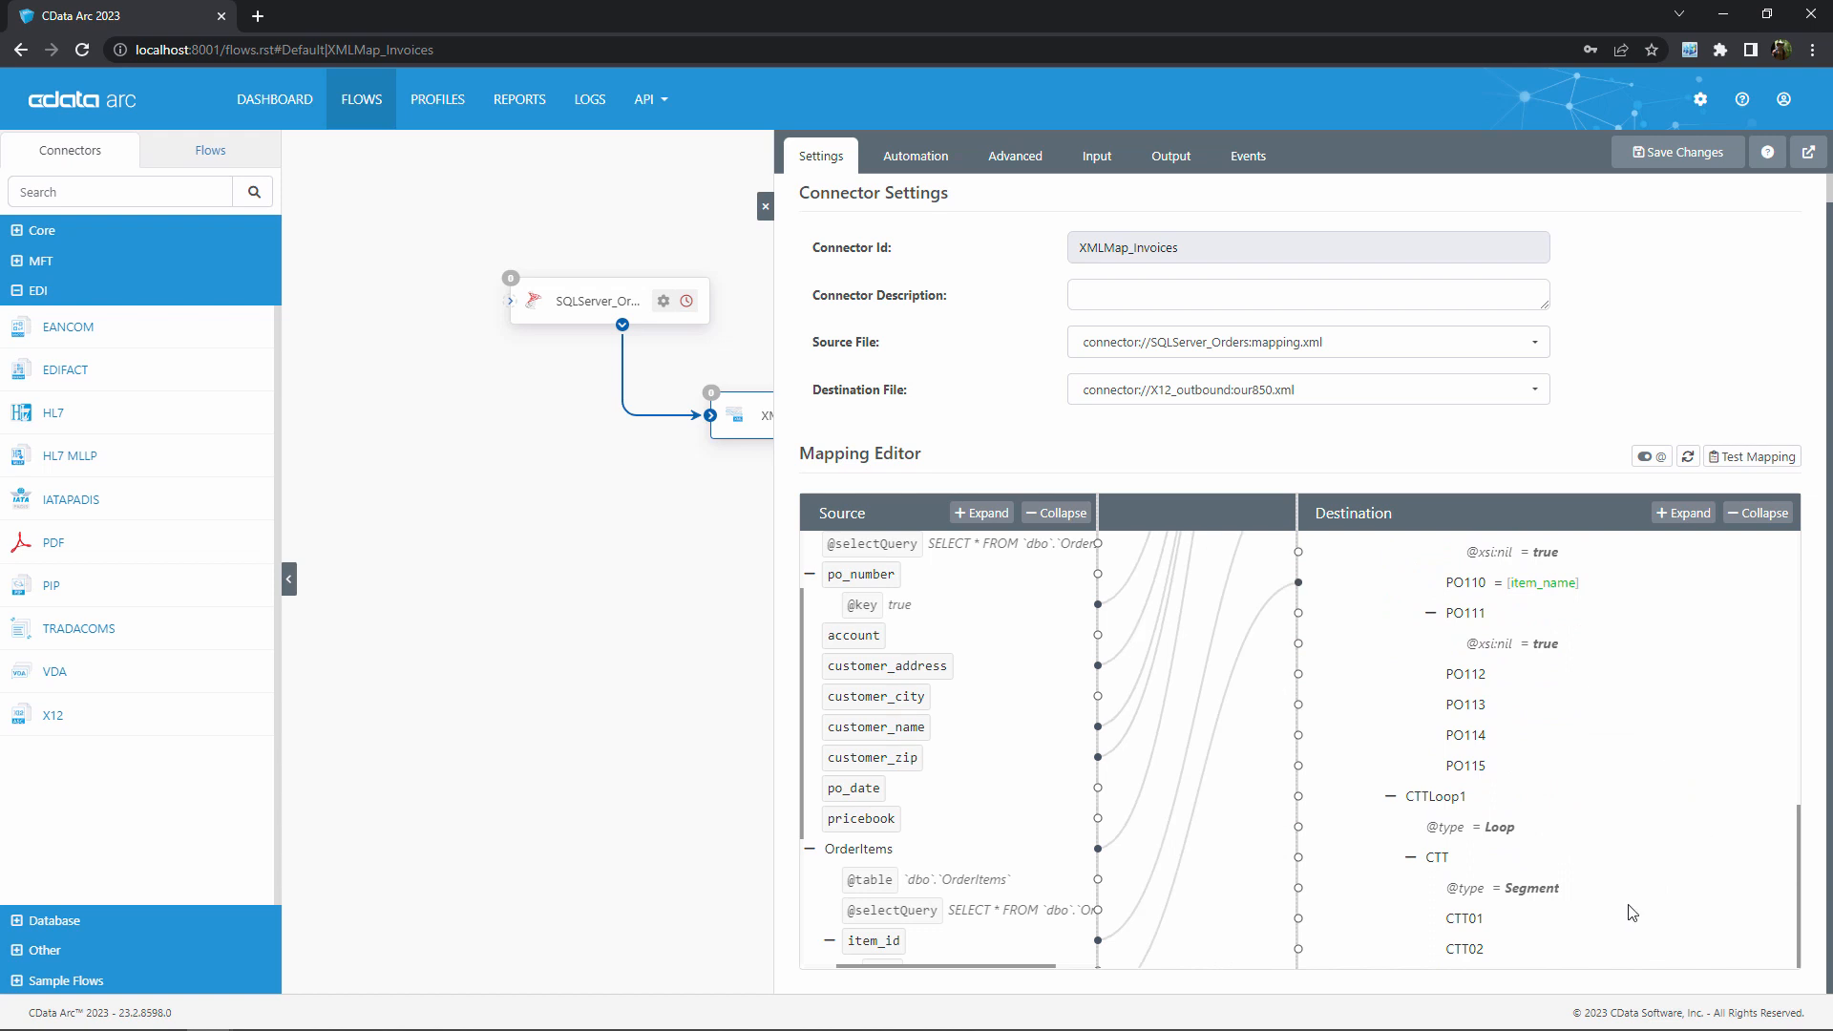
Add a new variable named ItemCount from the PO1 node inside the destination PO1Loop1
scroll(1680, 848, up, 5)
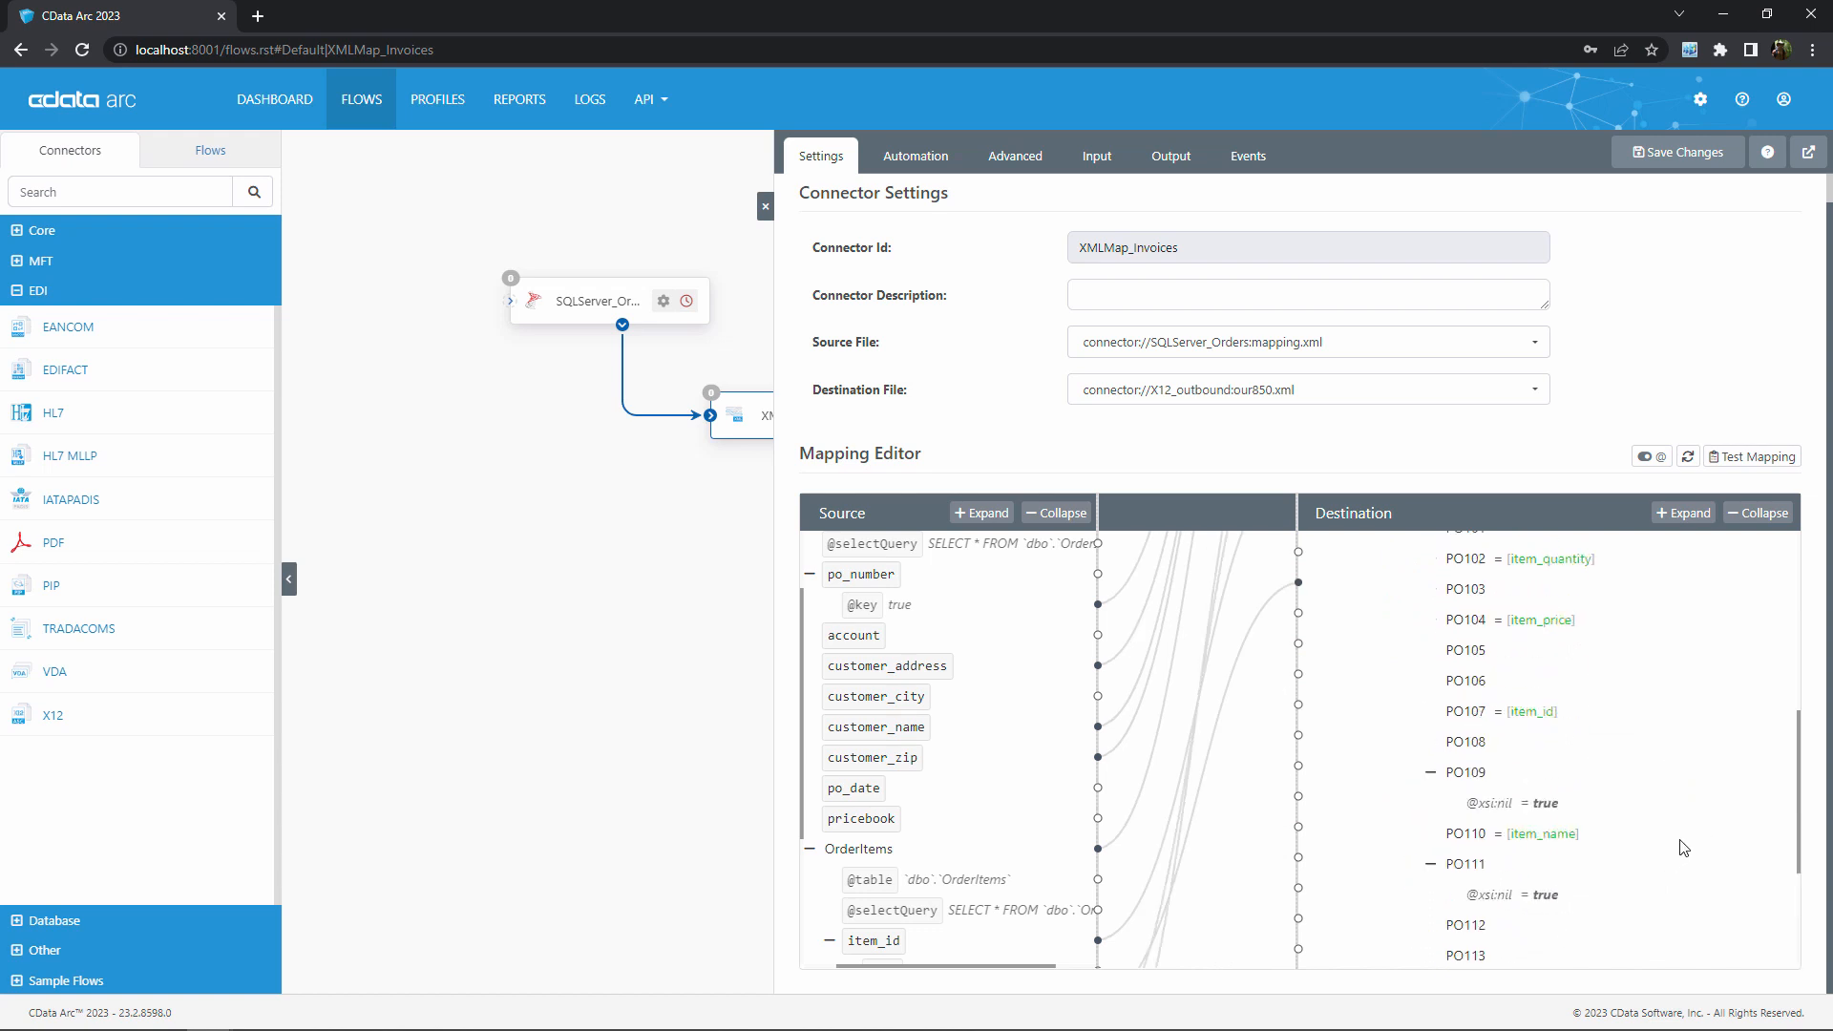
right_click(1439, 694)
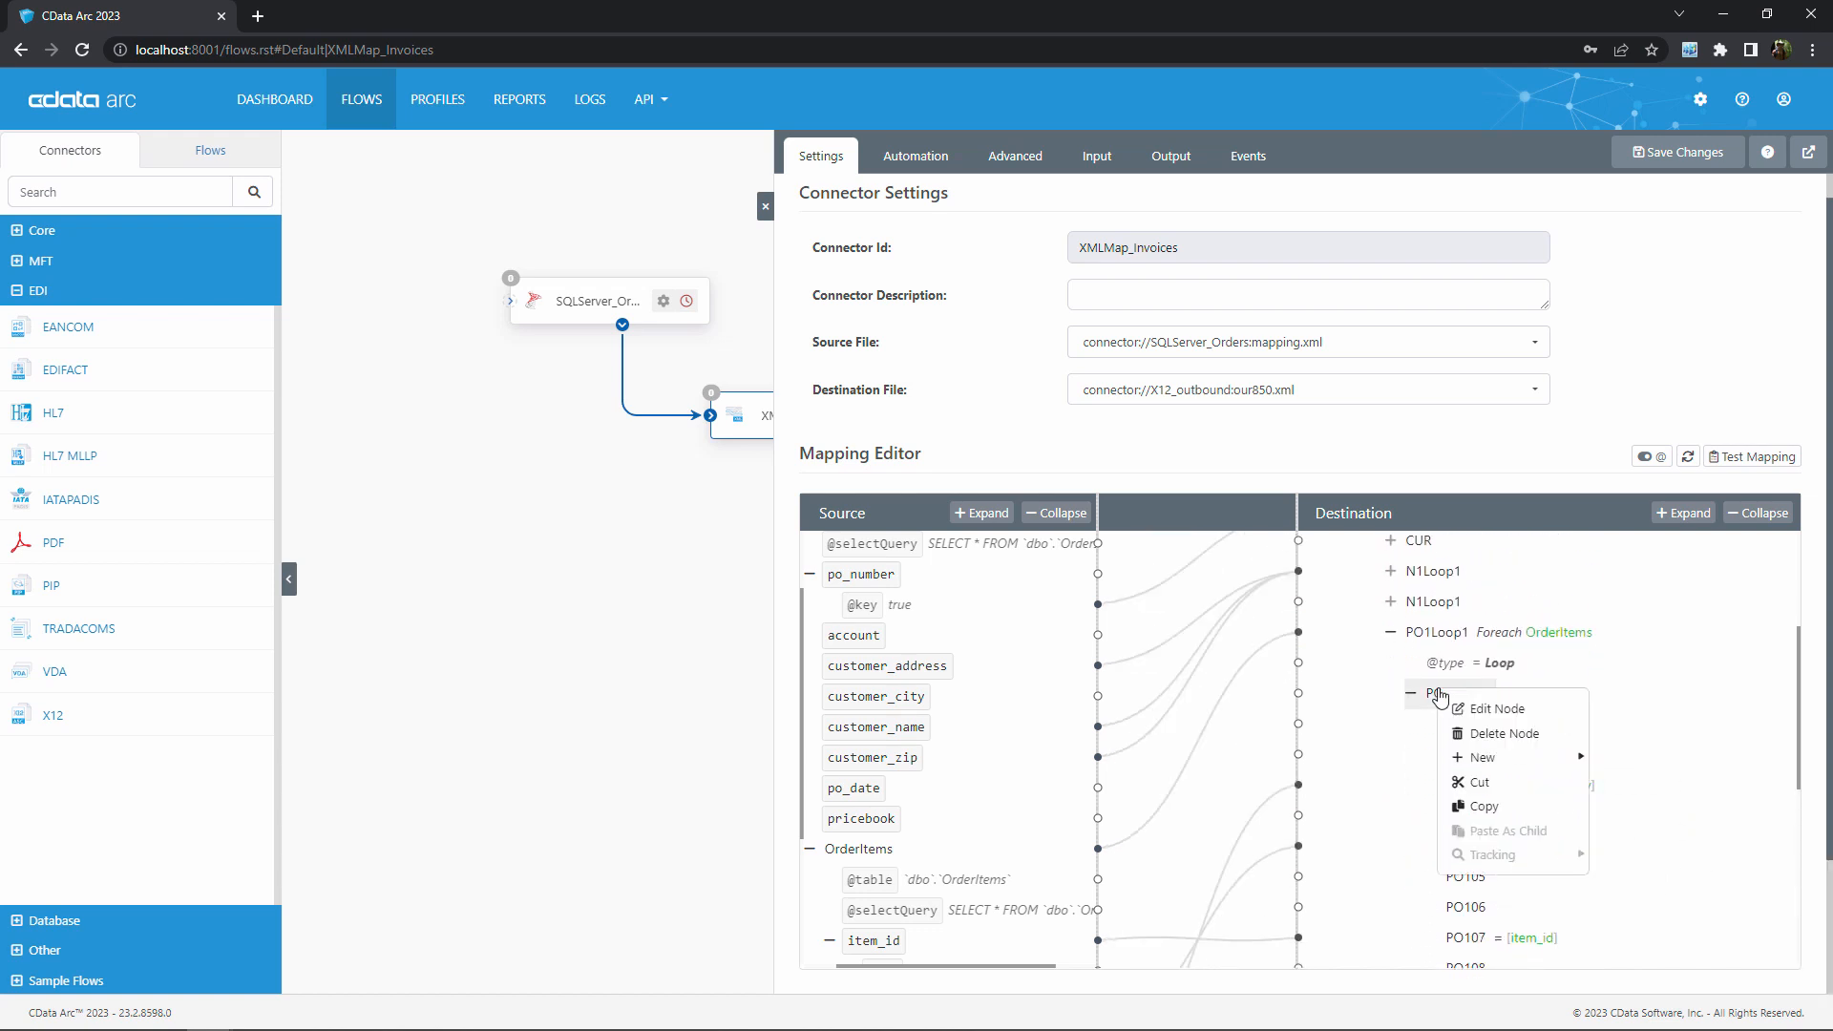
mouse_move(1523, 758)
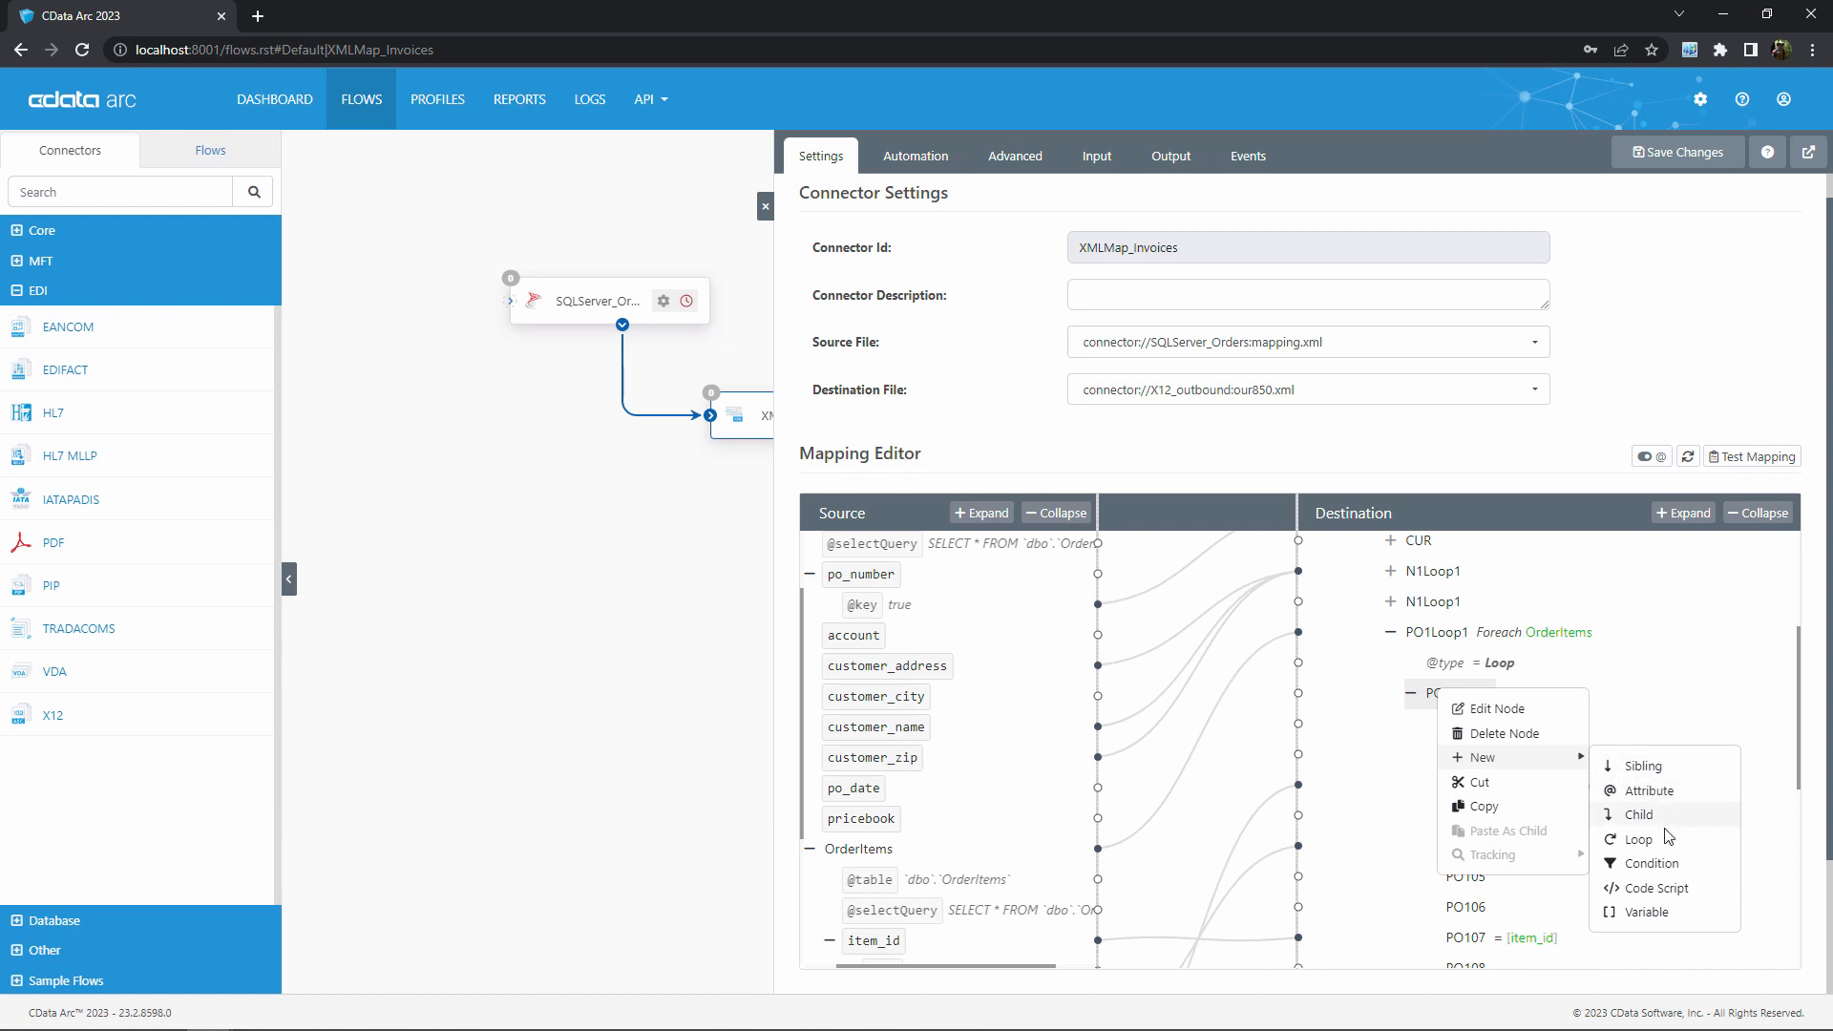
click(1659, 912)
text(ItemCount)
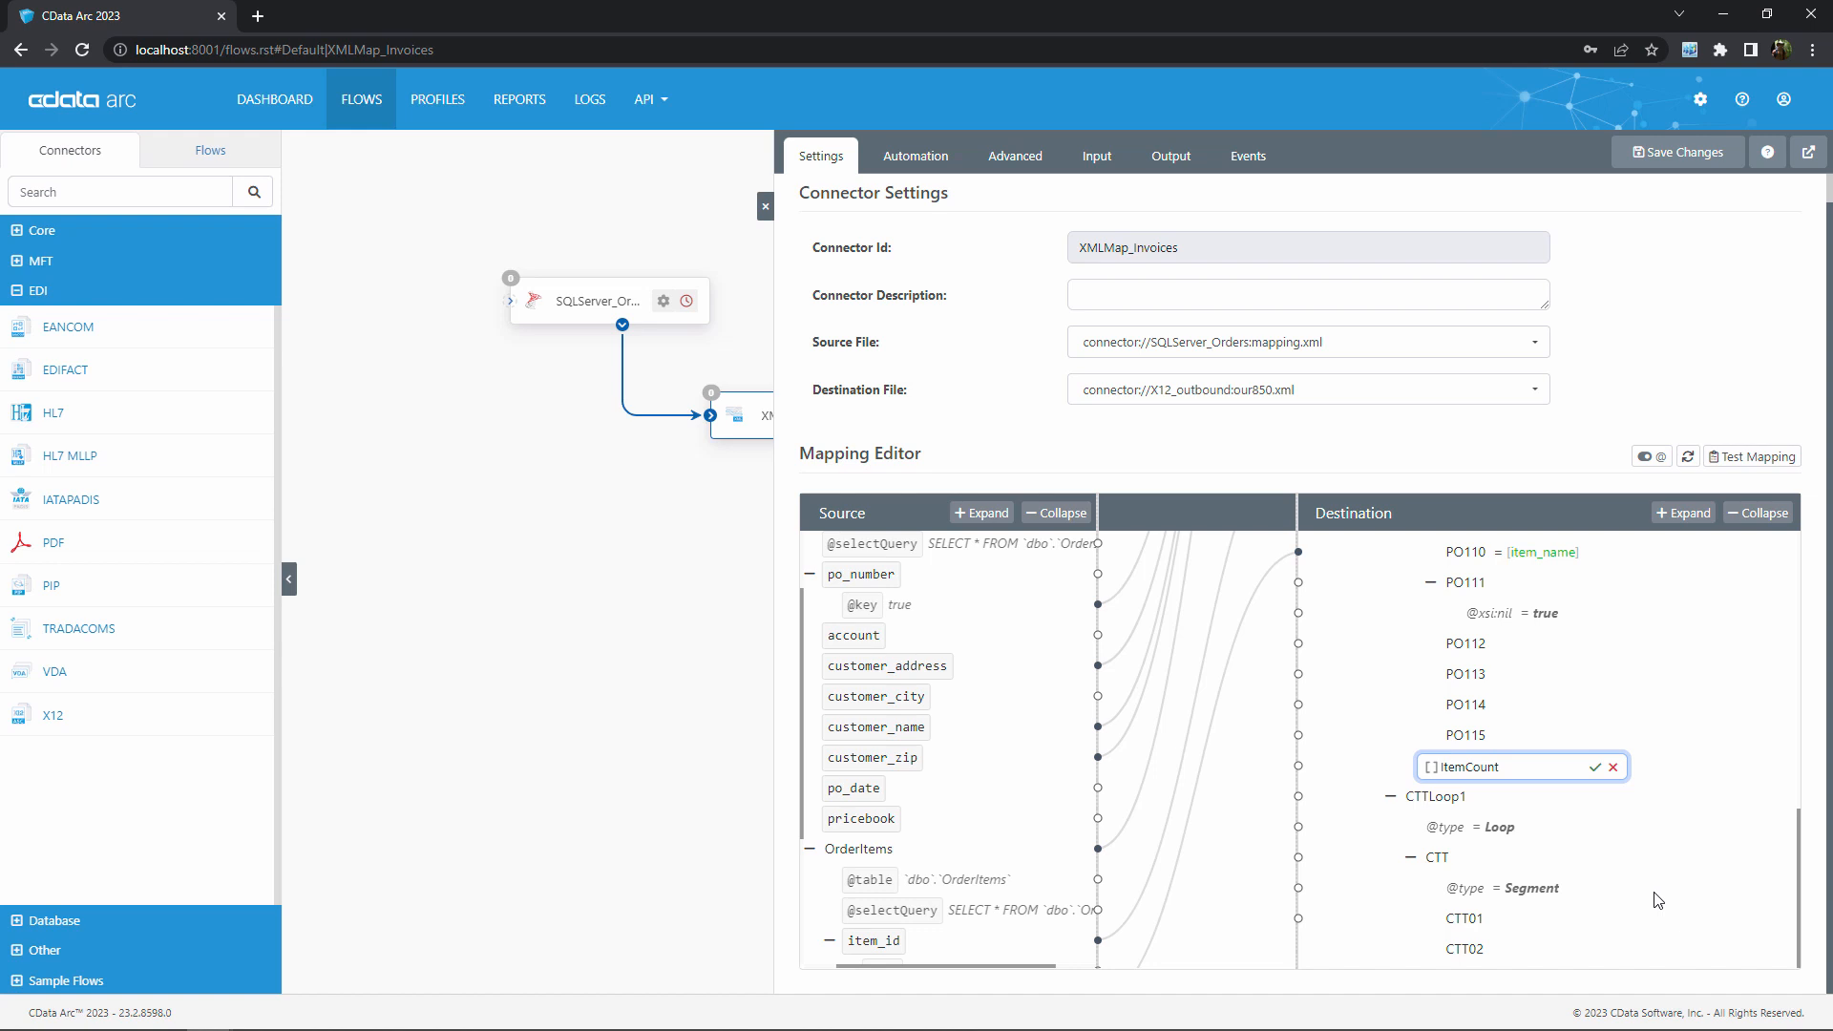
click(1594, 768)
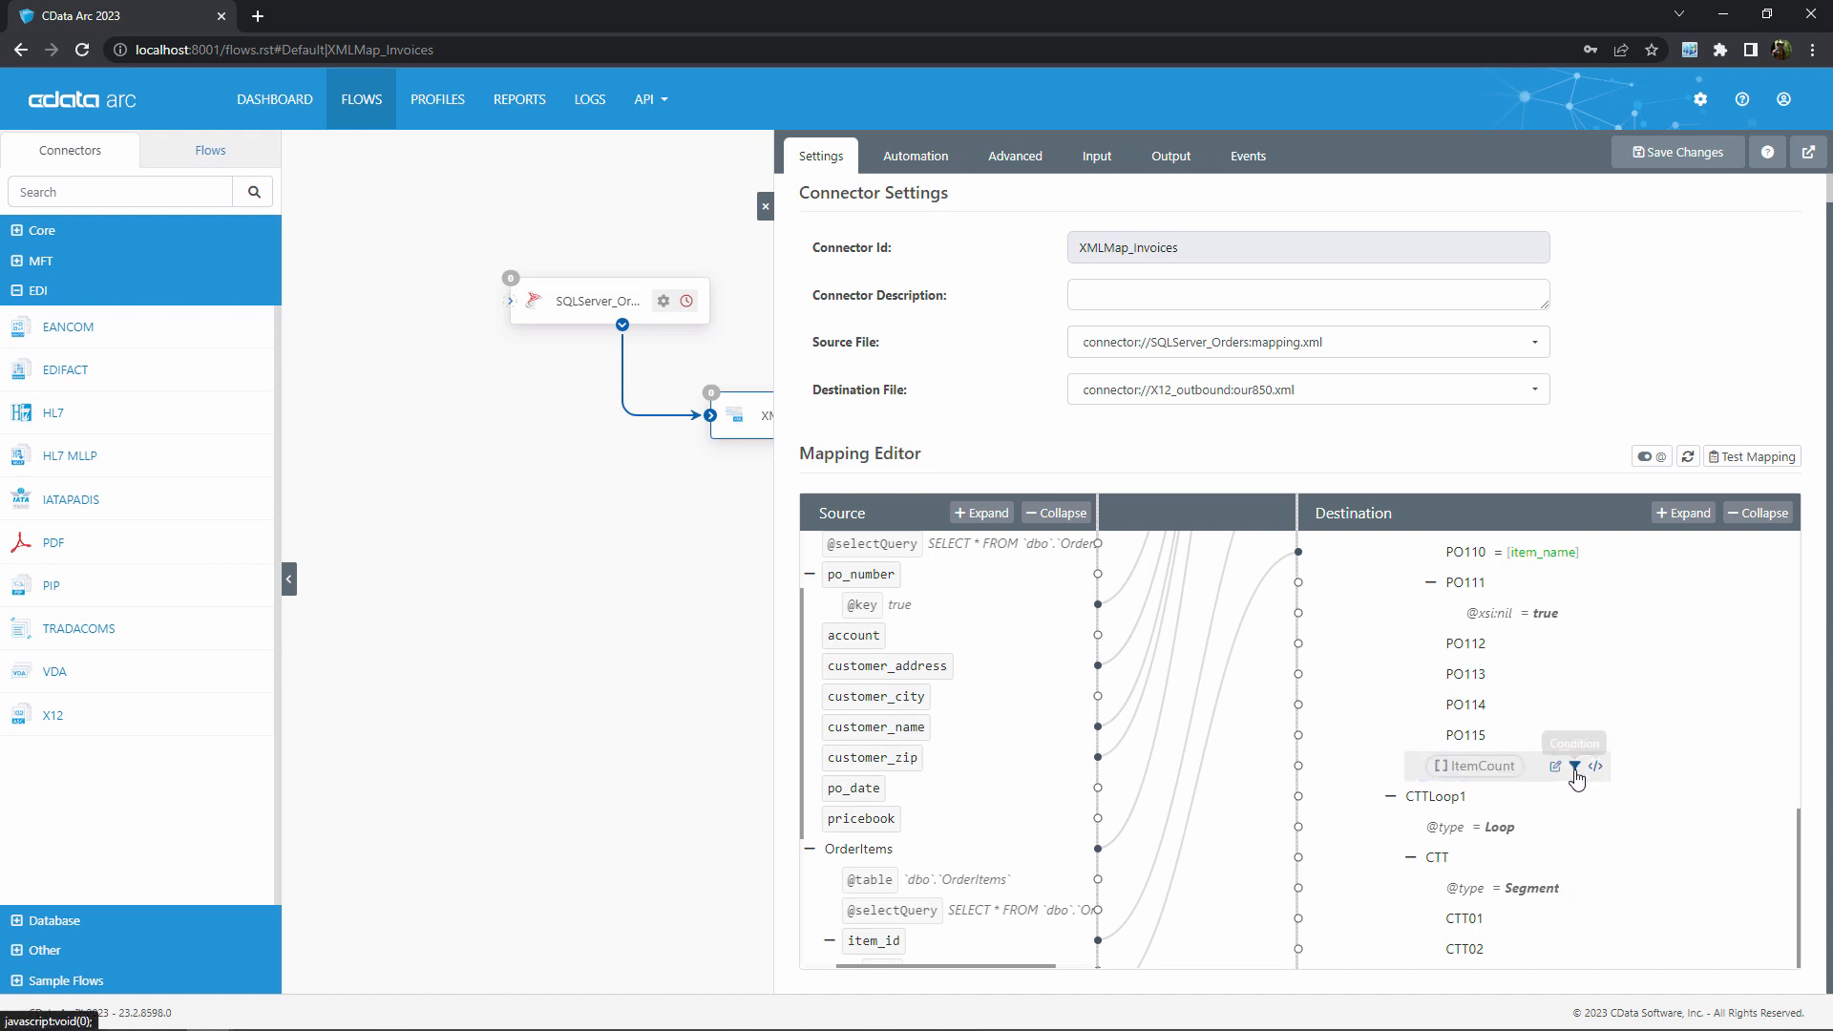
Set the ItemCount variable's expression to [_index] and save it
click(1556, 767)
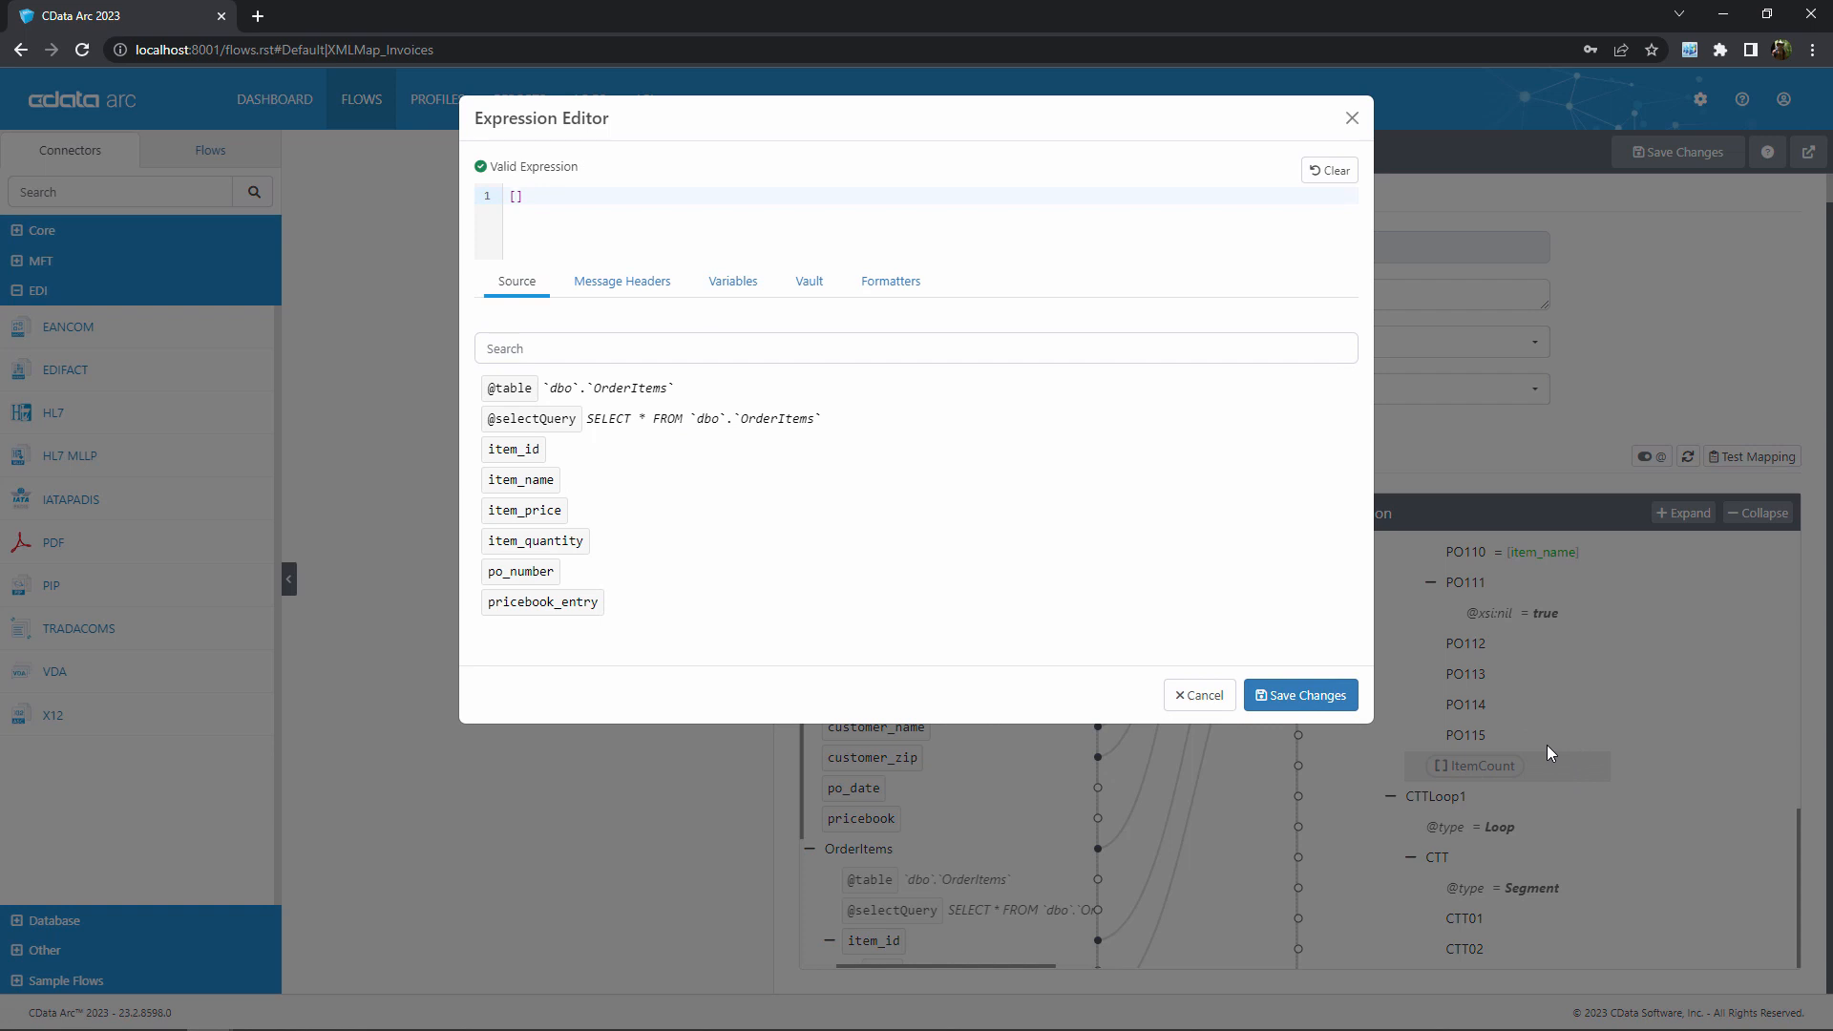
text([_index)
click(1325, 702)
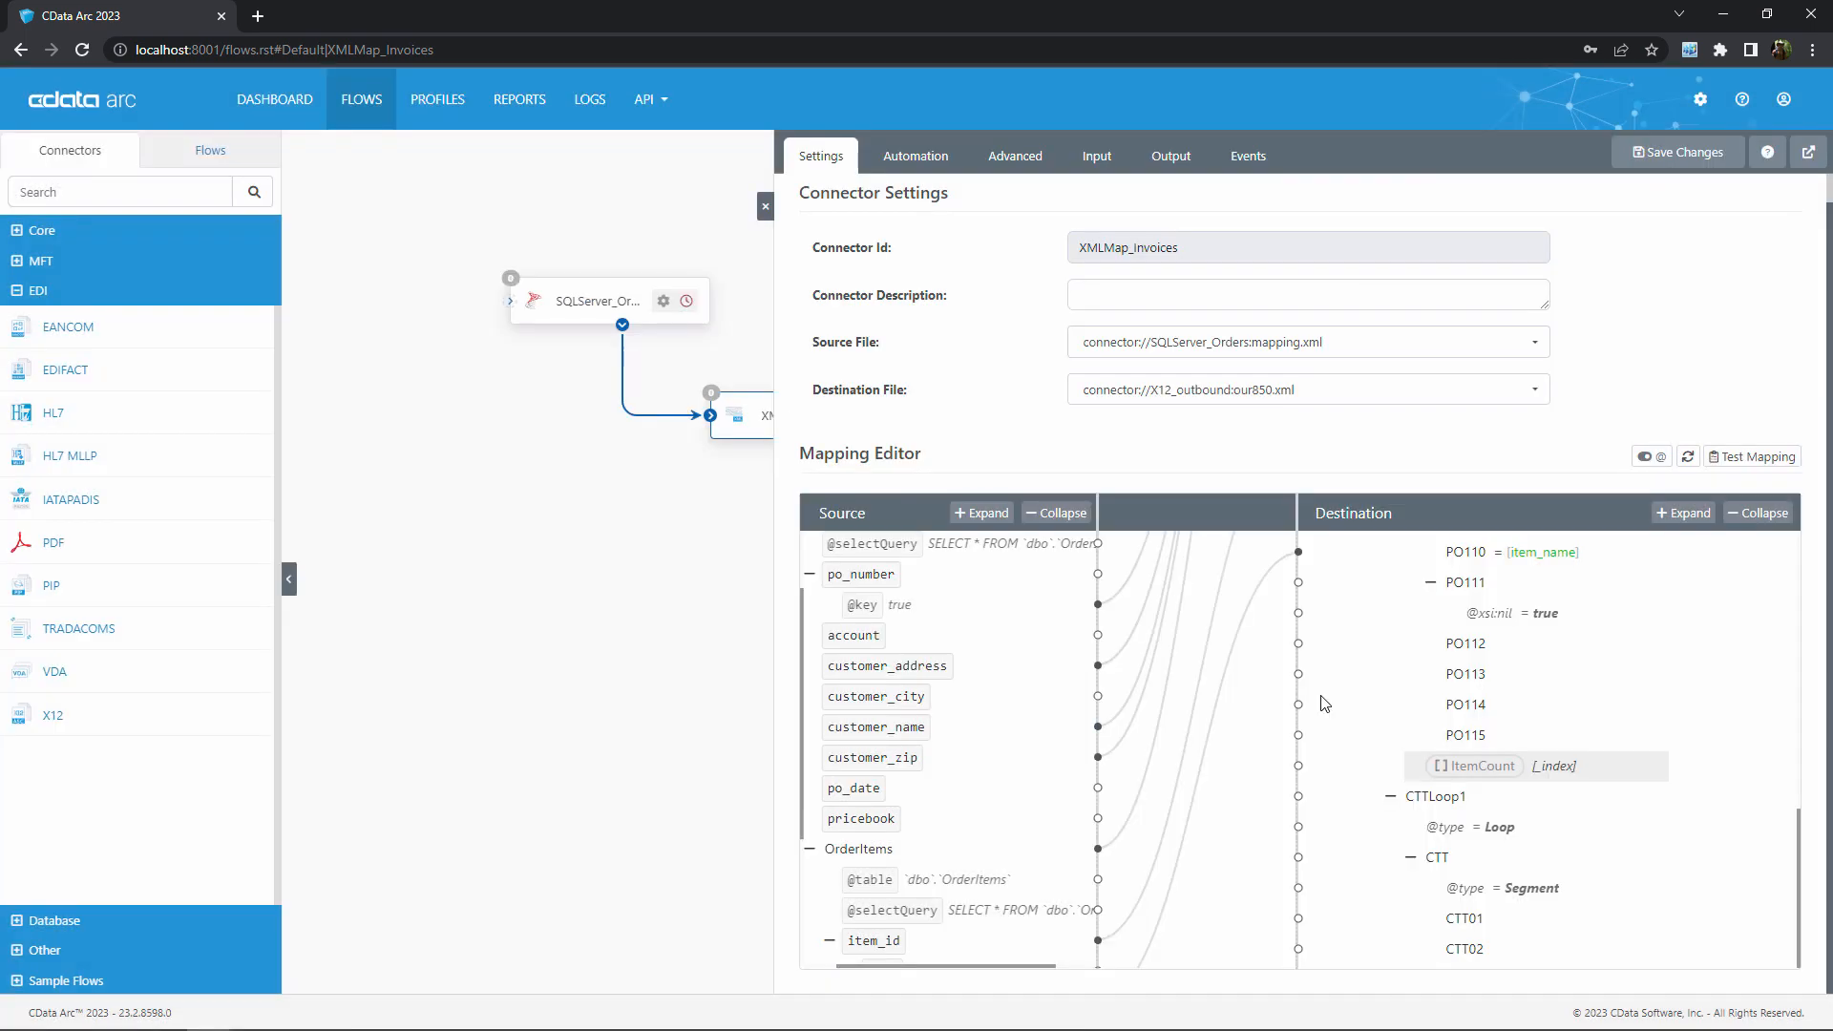
Map the destination CTT01 element in CTTLoop1 to the ItemCount variable with the expression [_map.ItemCount] and save the connector
mouse_move(1559, 775)
scroll(1570, 778, up, 5)
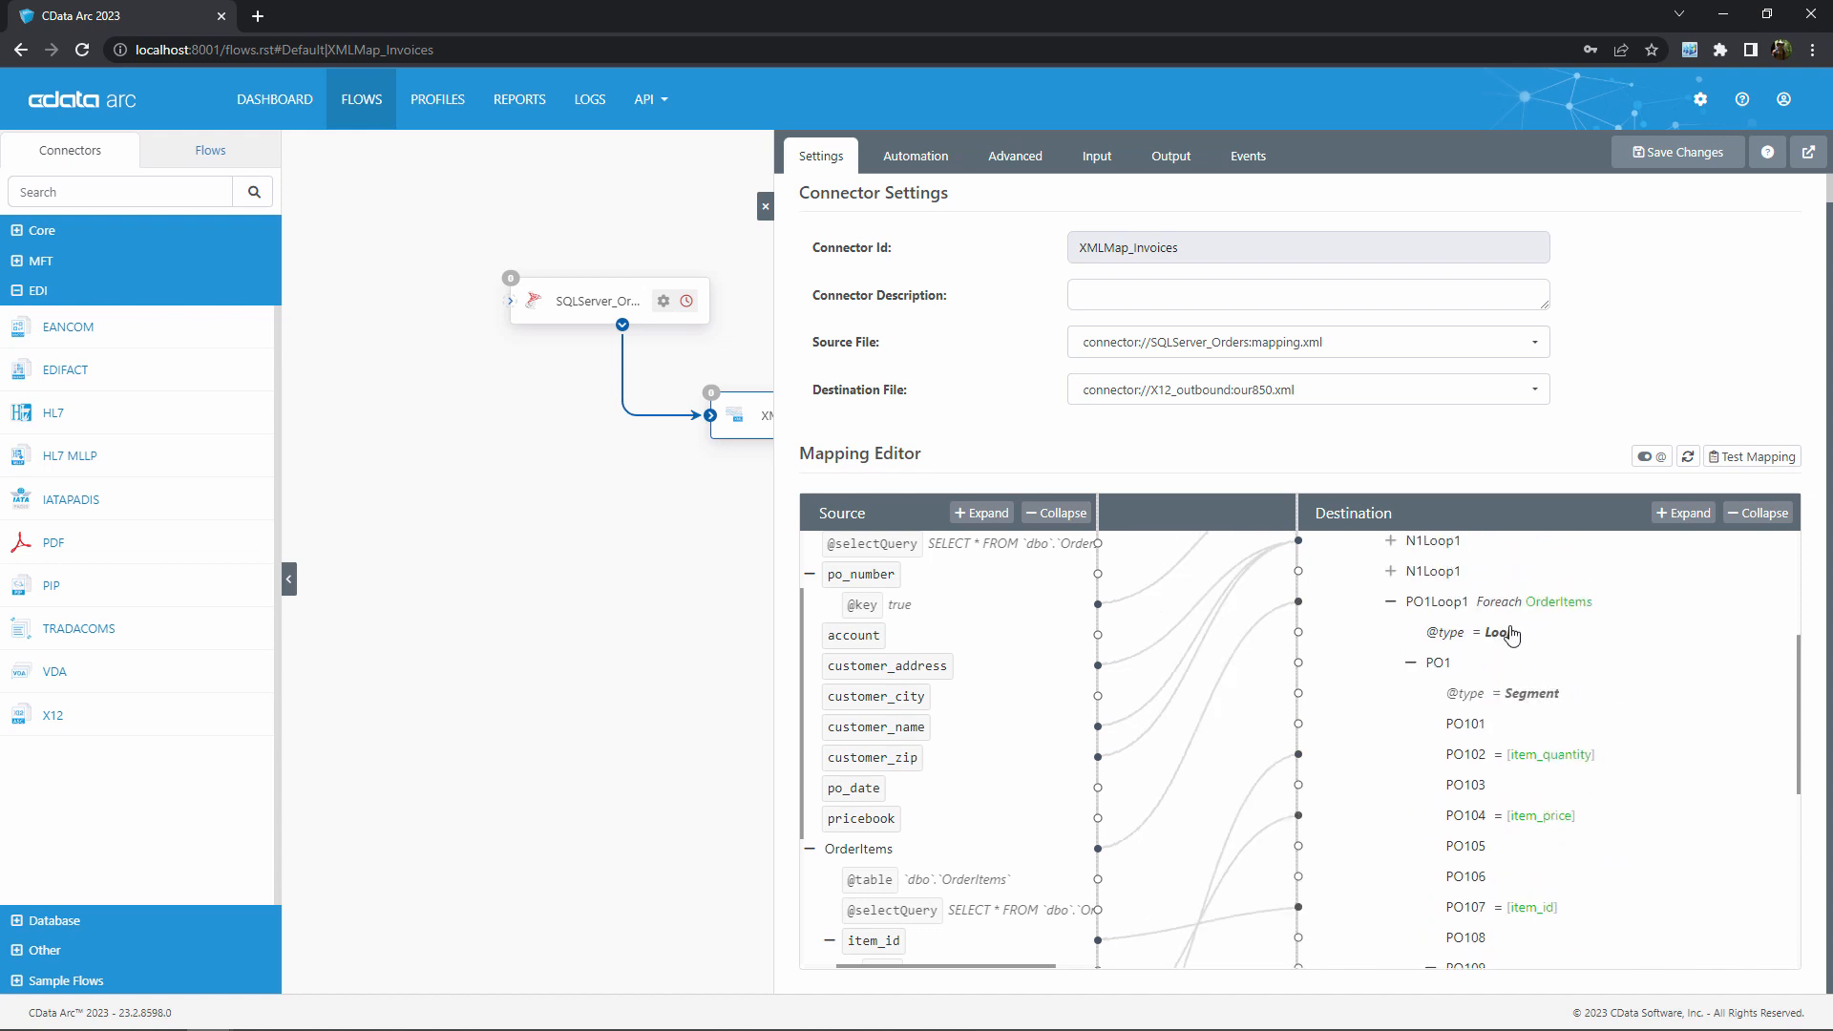
scroll(1547, 630, down, 4)
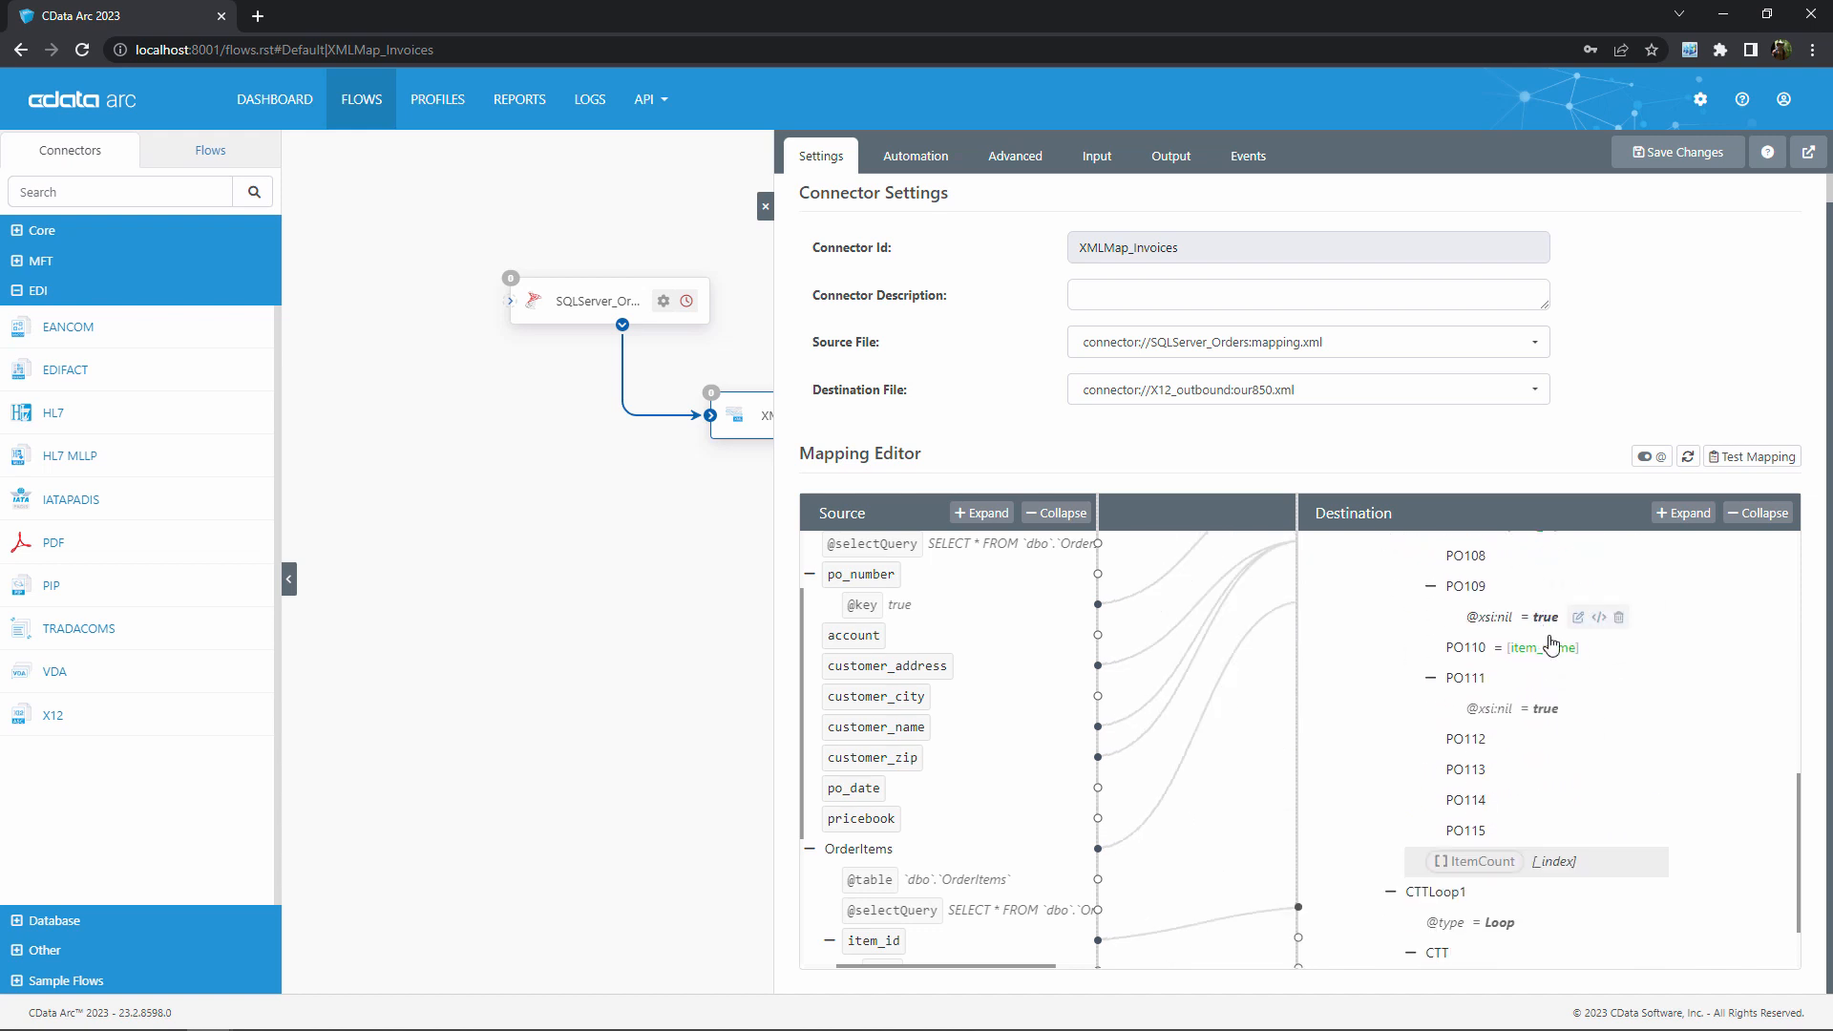
scroll(1547, 658, down, 1)
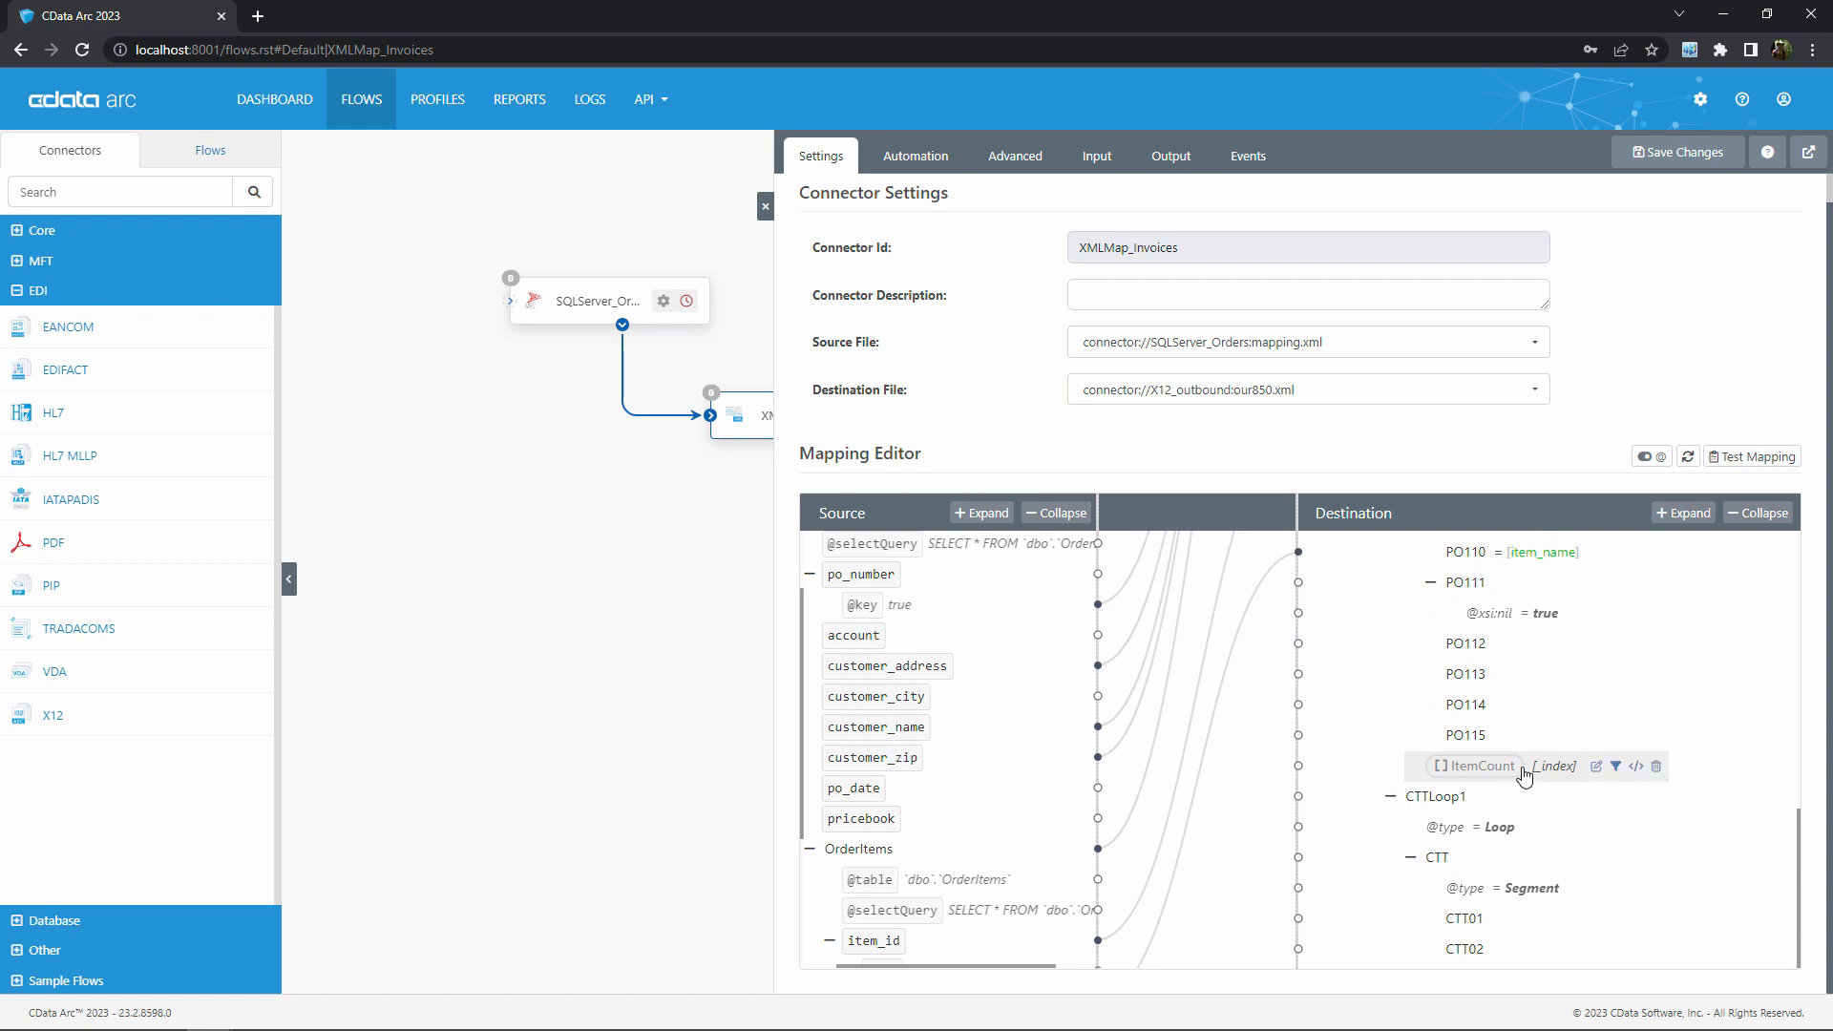
mouse_move(1477, 925)
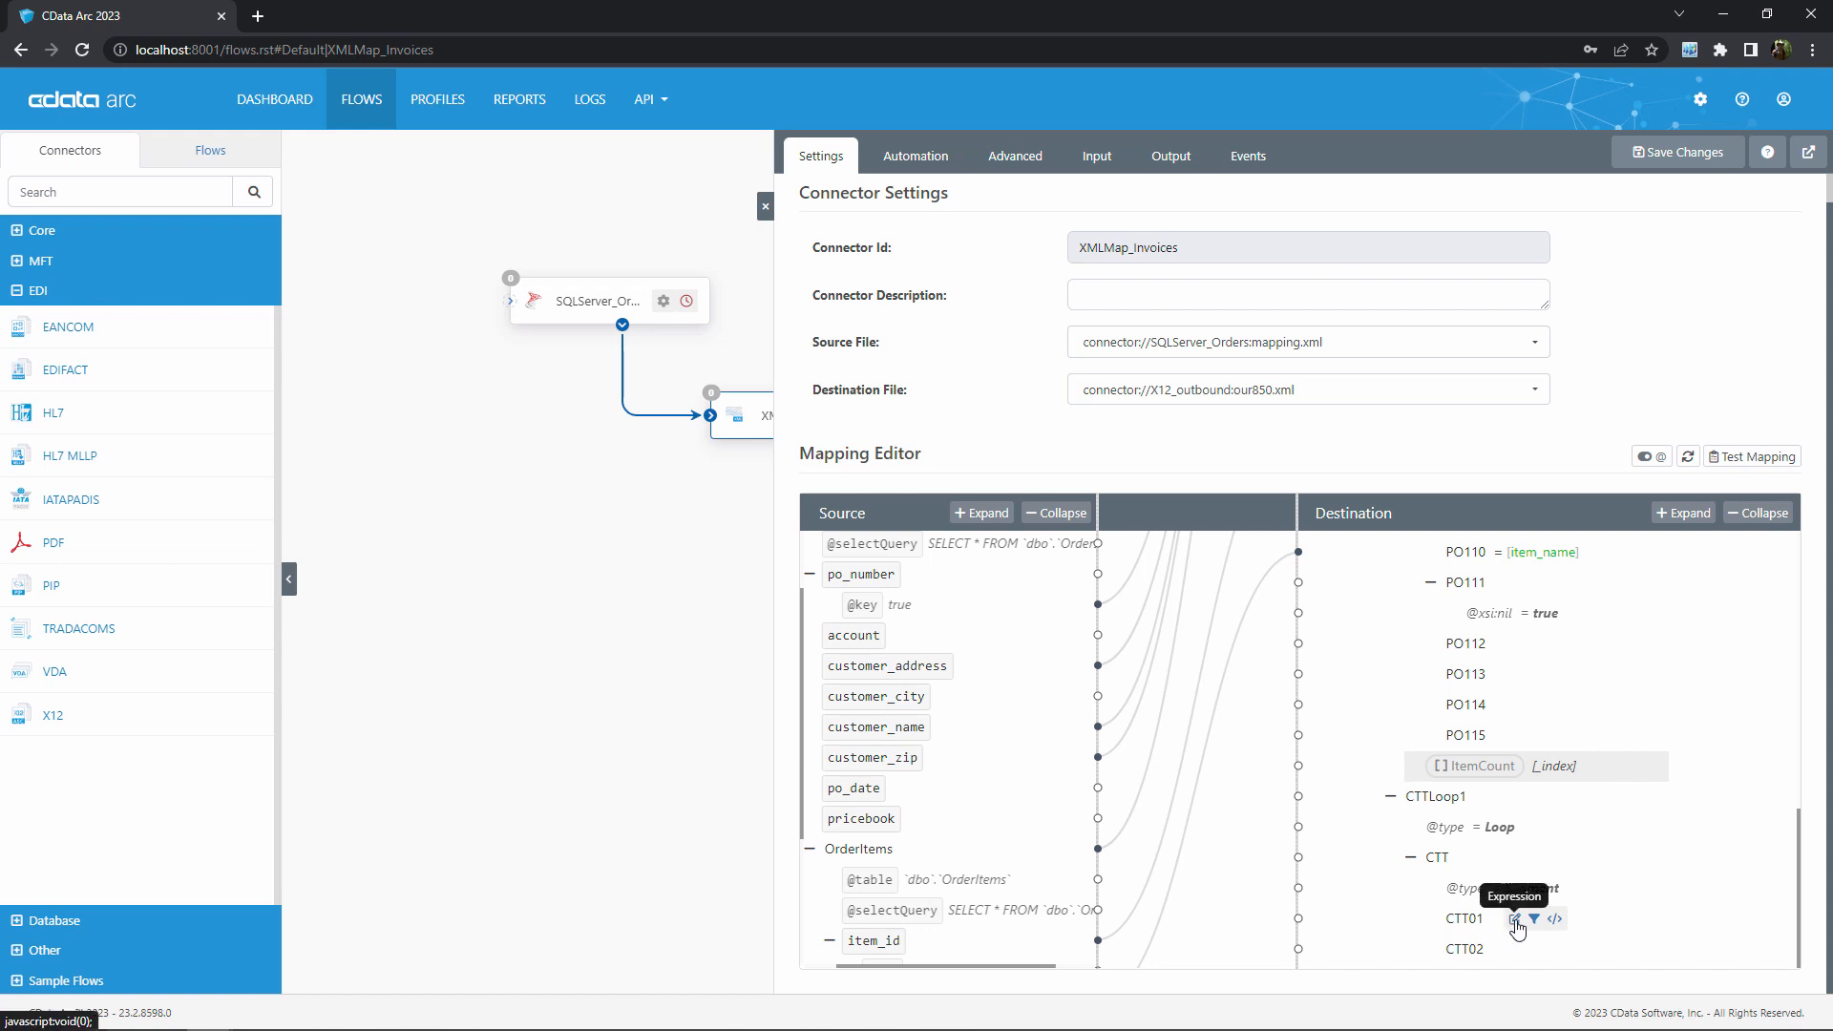
click(1515, 918)
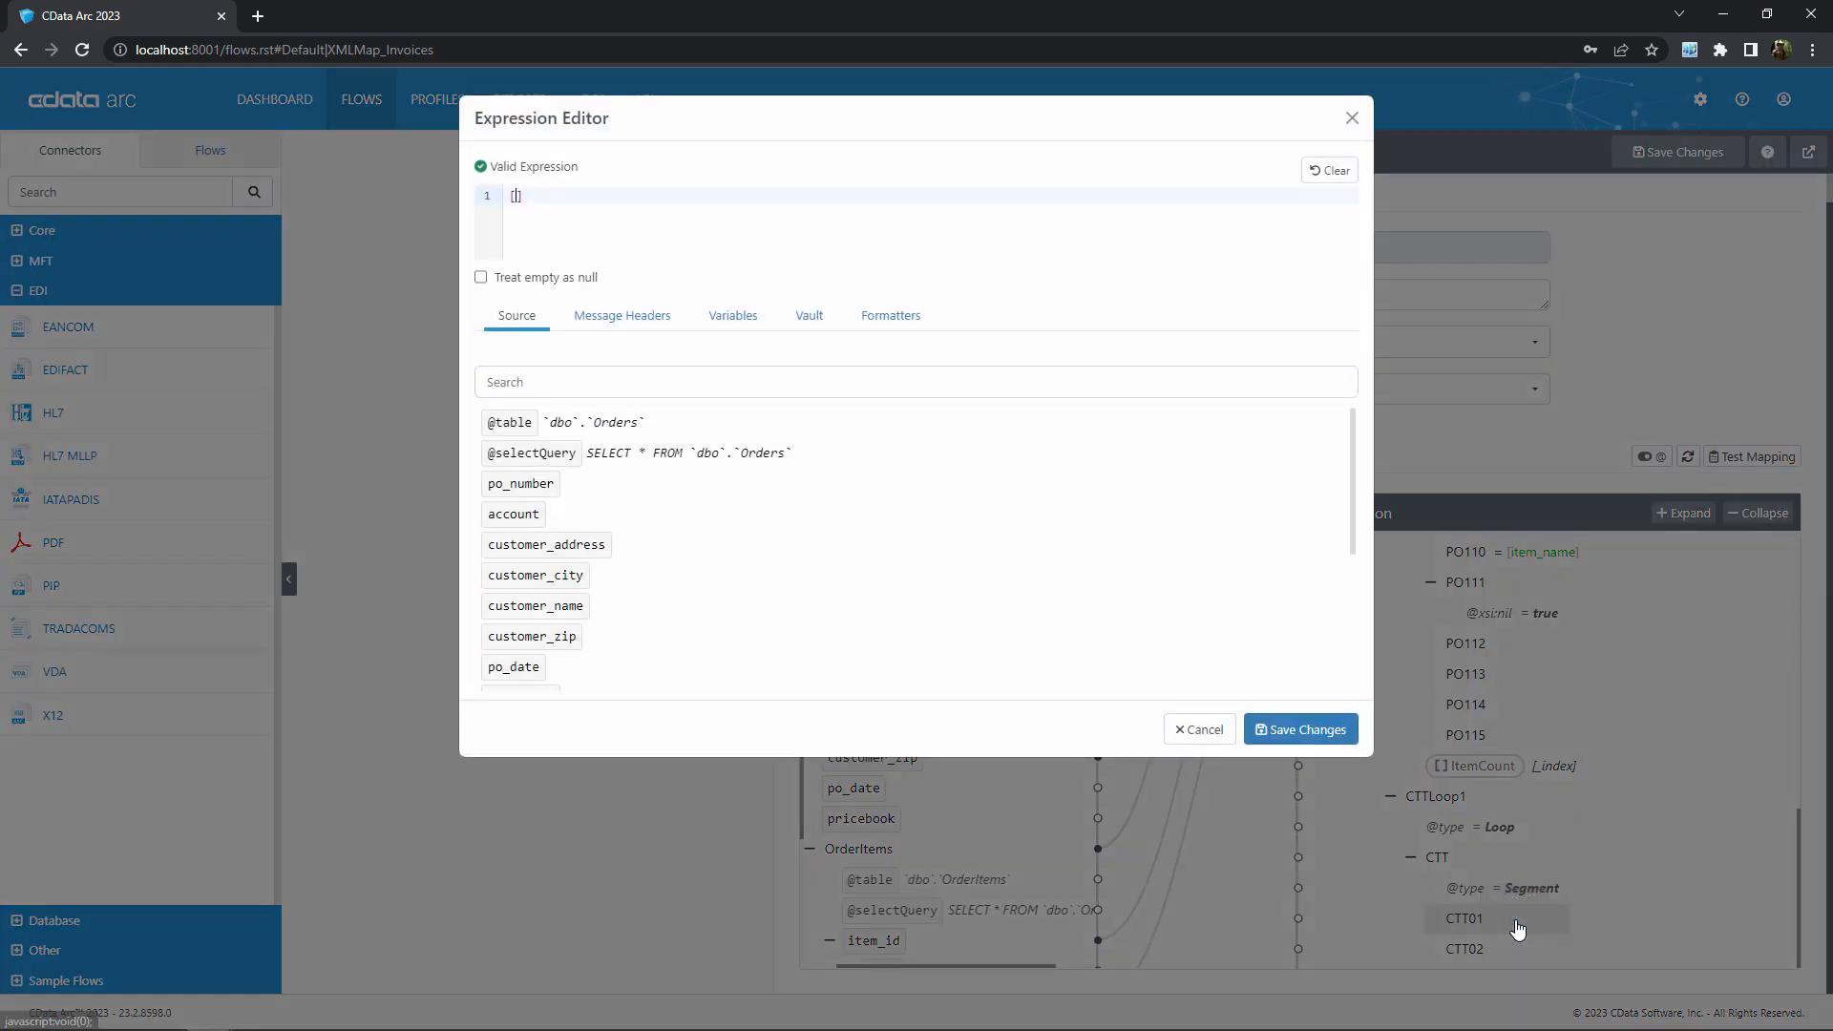
click(731, 316)
click(637, 444)
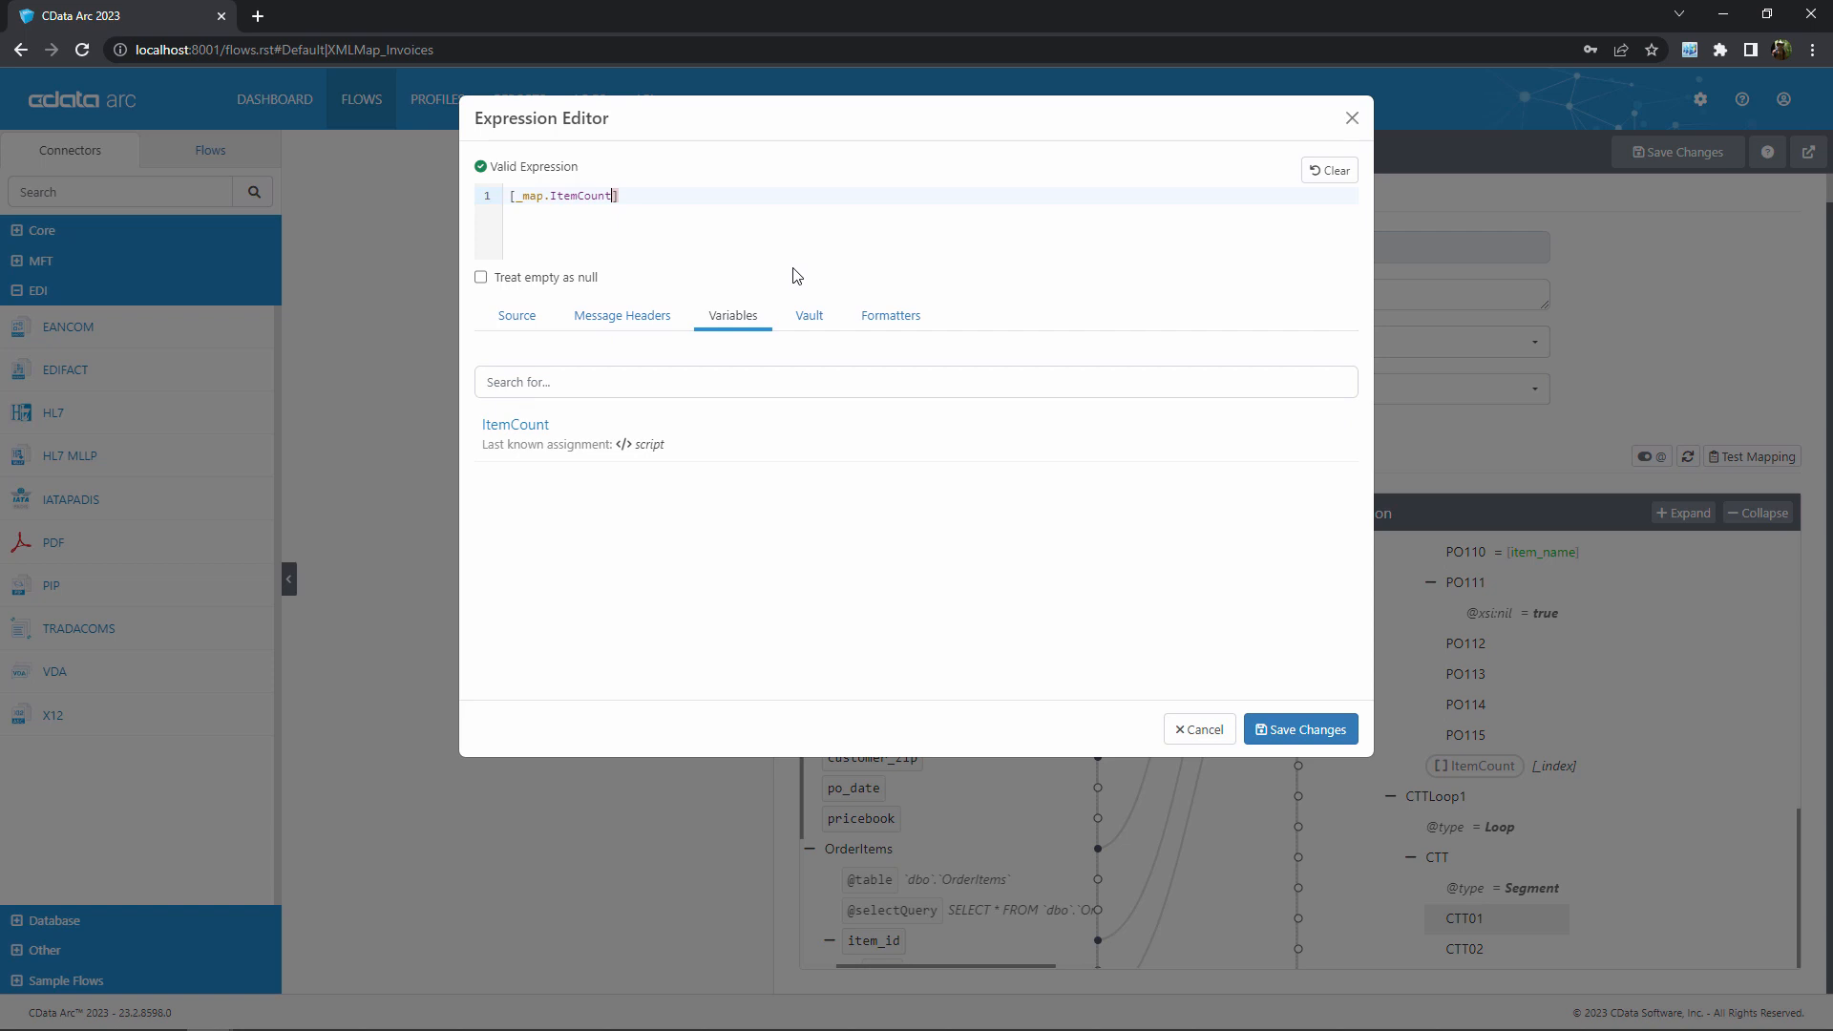
click(1283, 732)
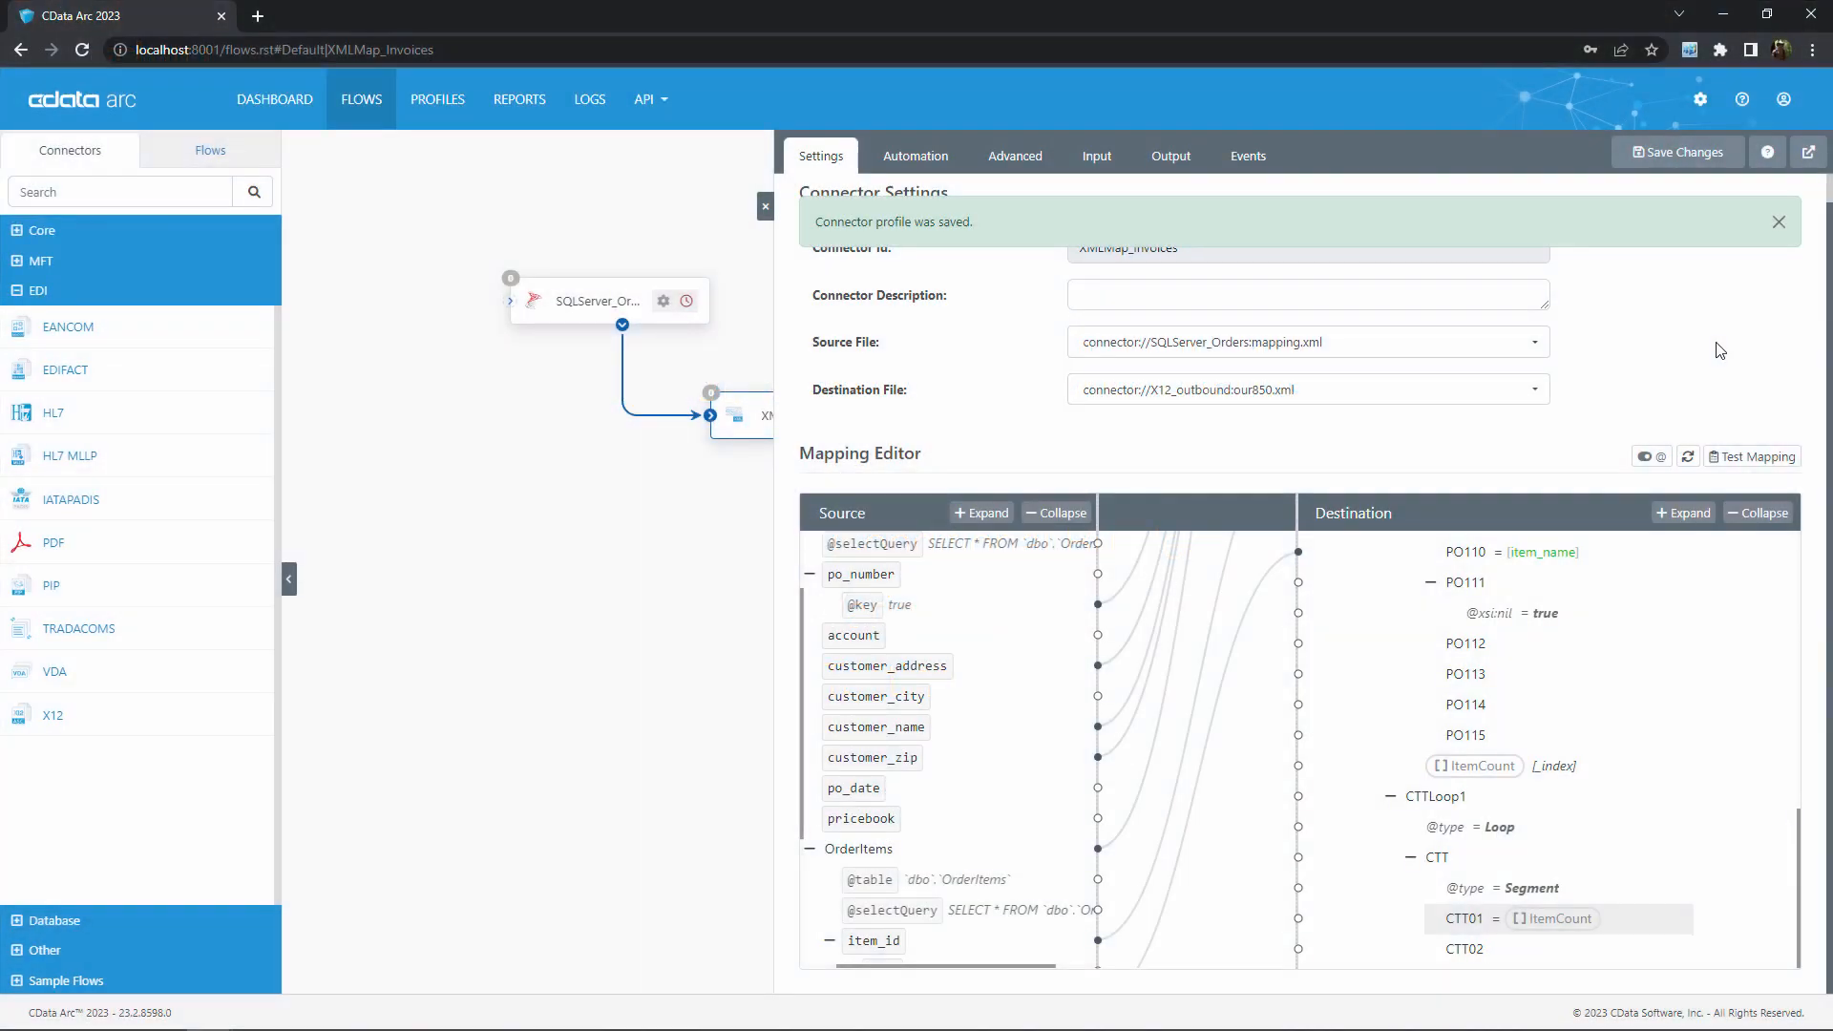
click(1777, 222)
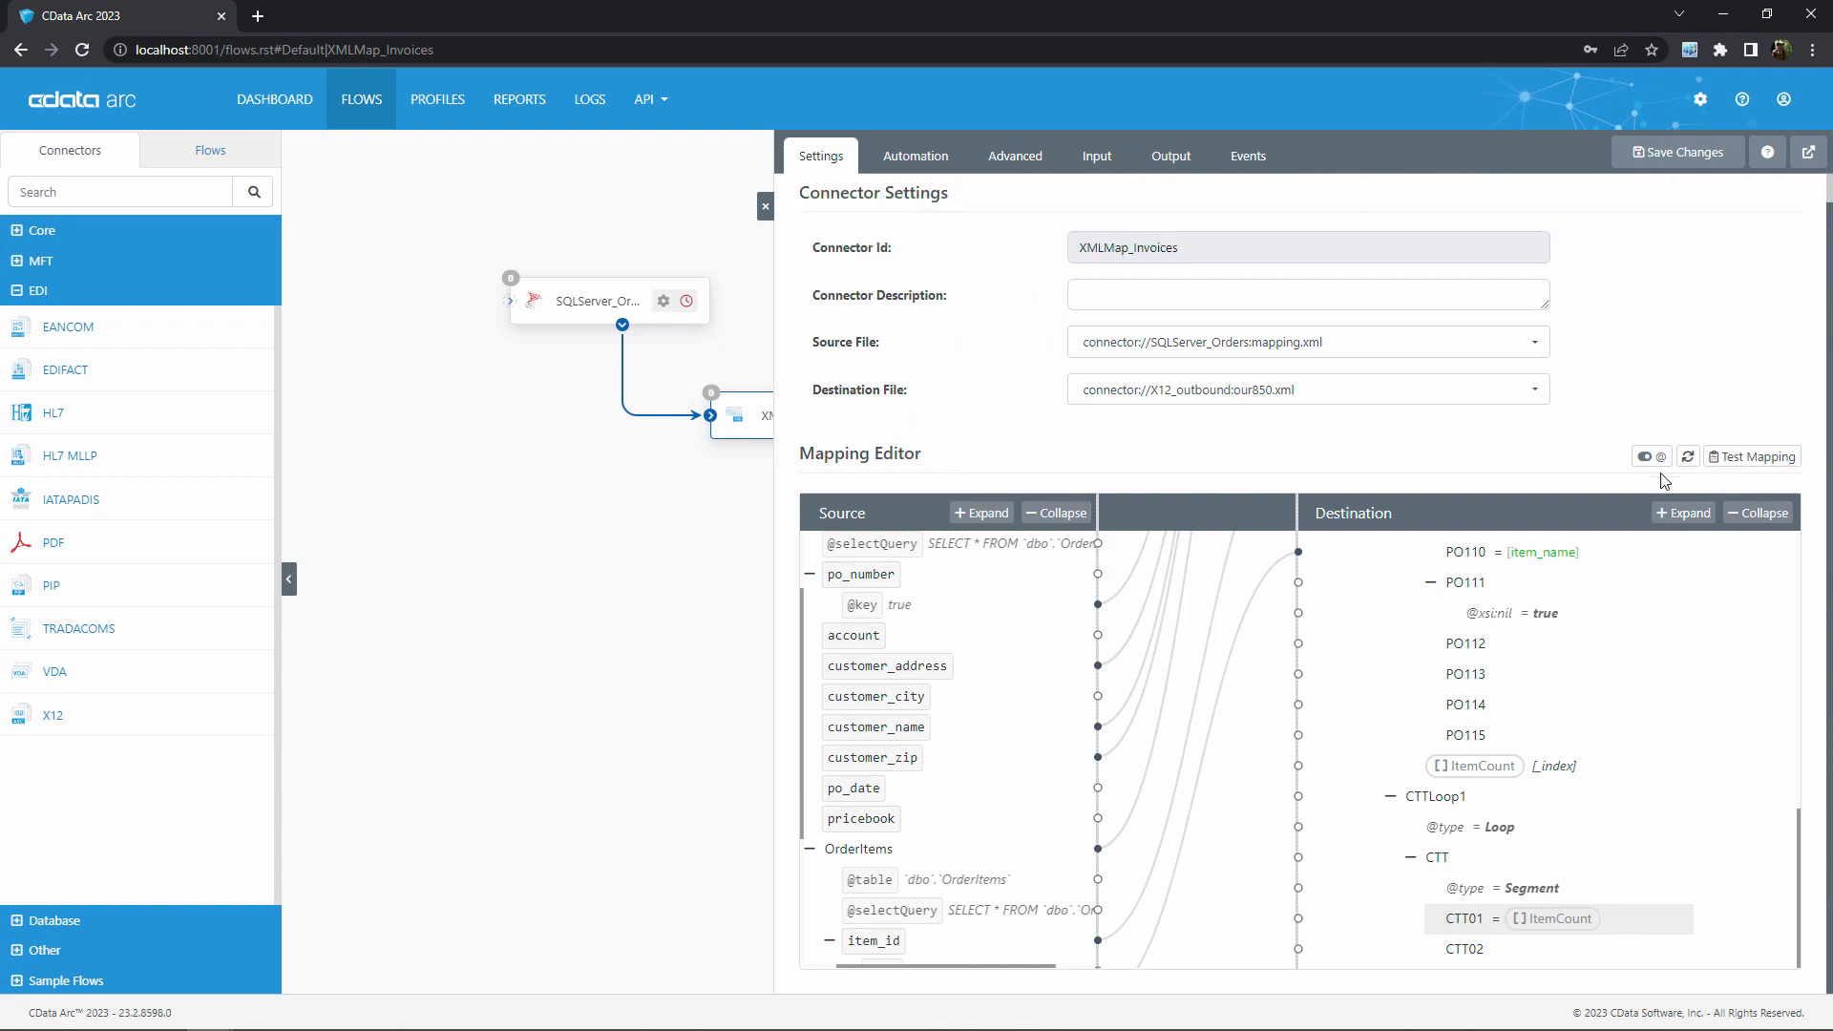
Test the mapping with the supplied source XML and examine the destination output down to the CTT segment
click(1756, 461)
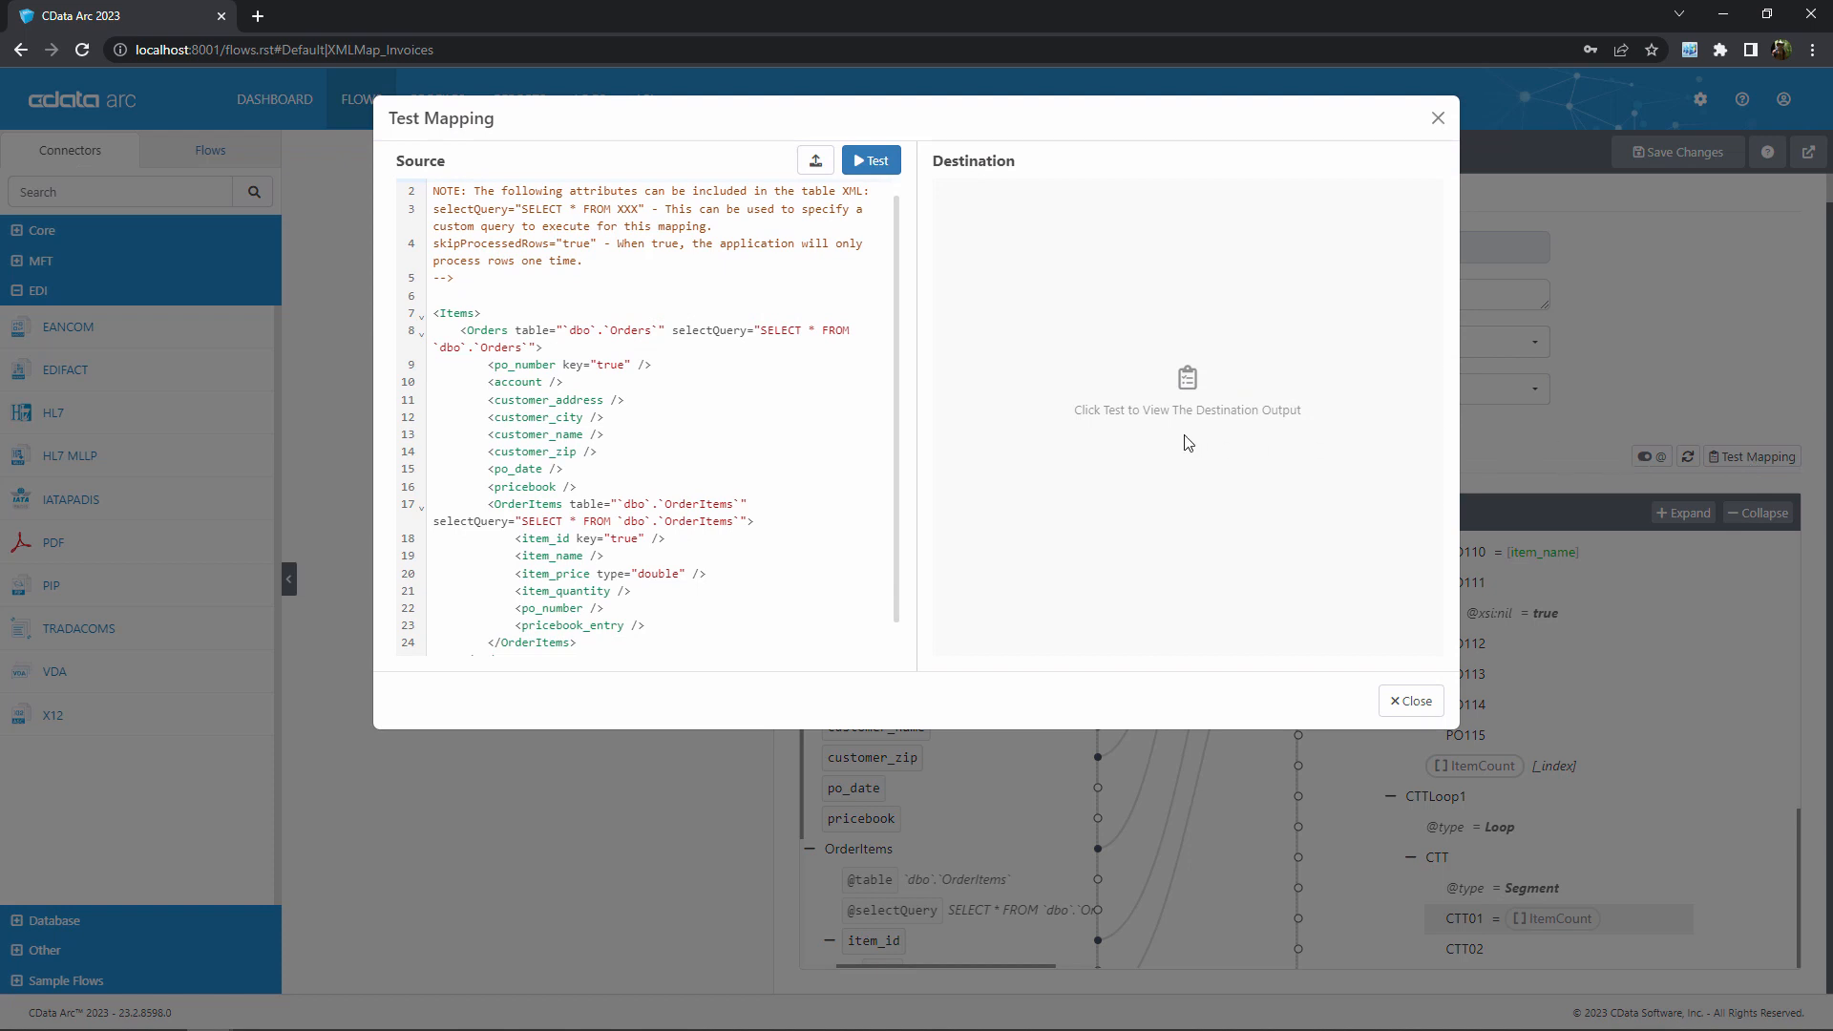
click(870, 163)
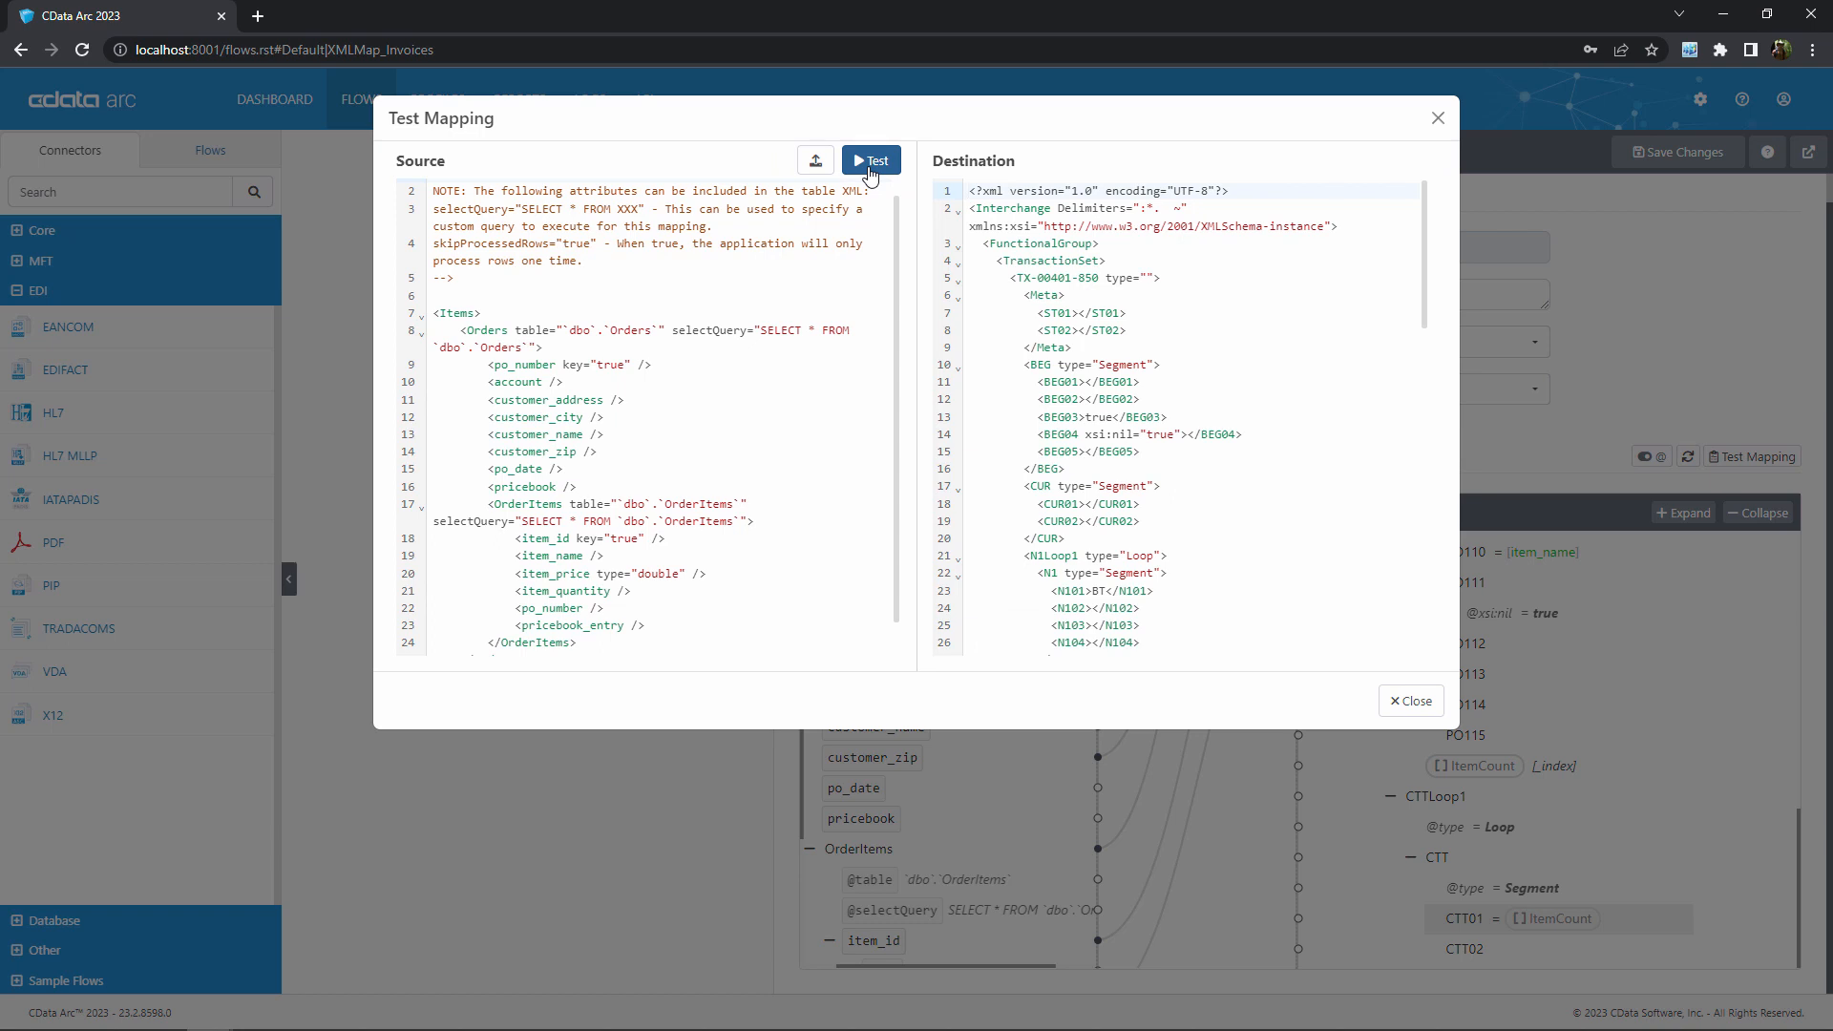
scroll(1248, 437, down, 5)
scroll(1249, 436, up, 5)
scroll(1236, 405, down, 1)
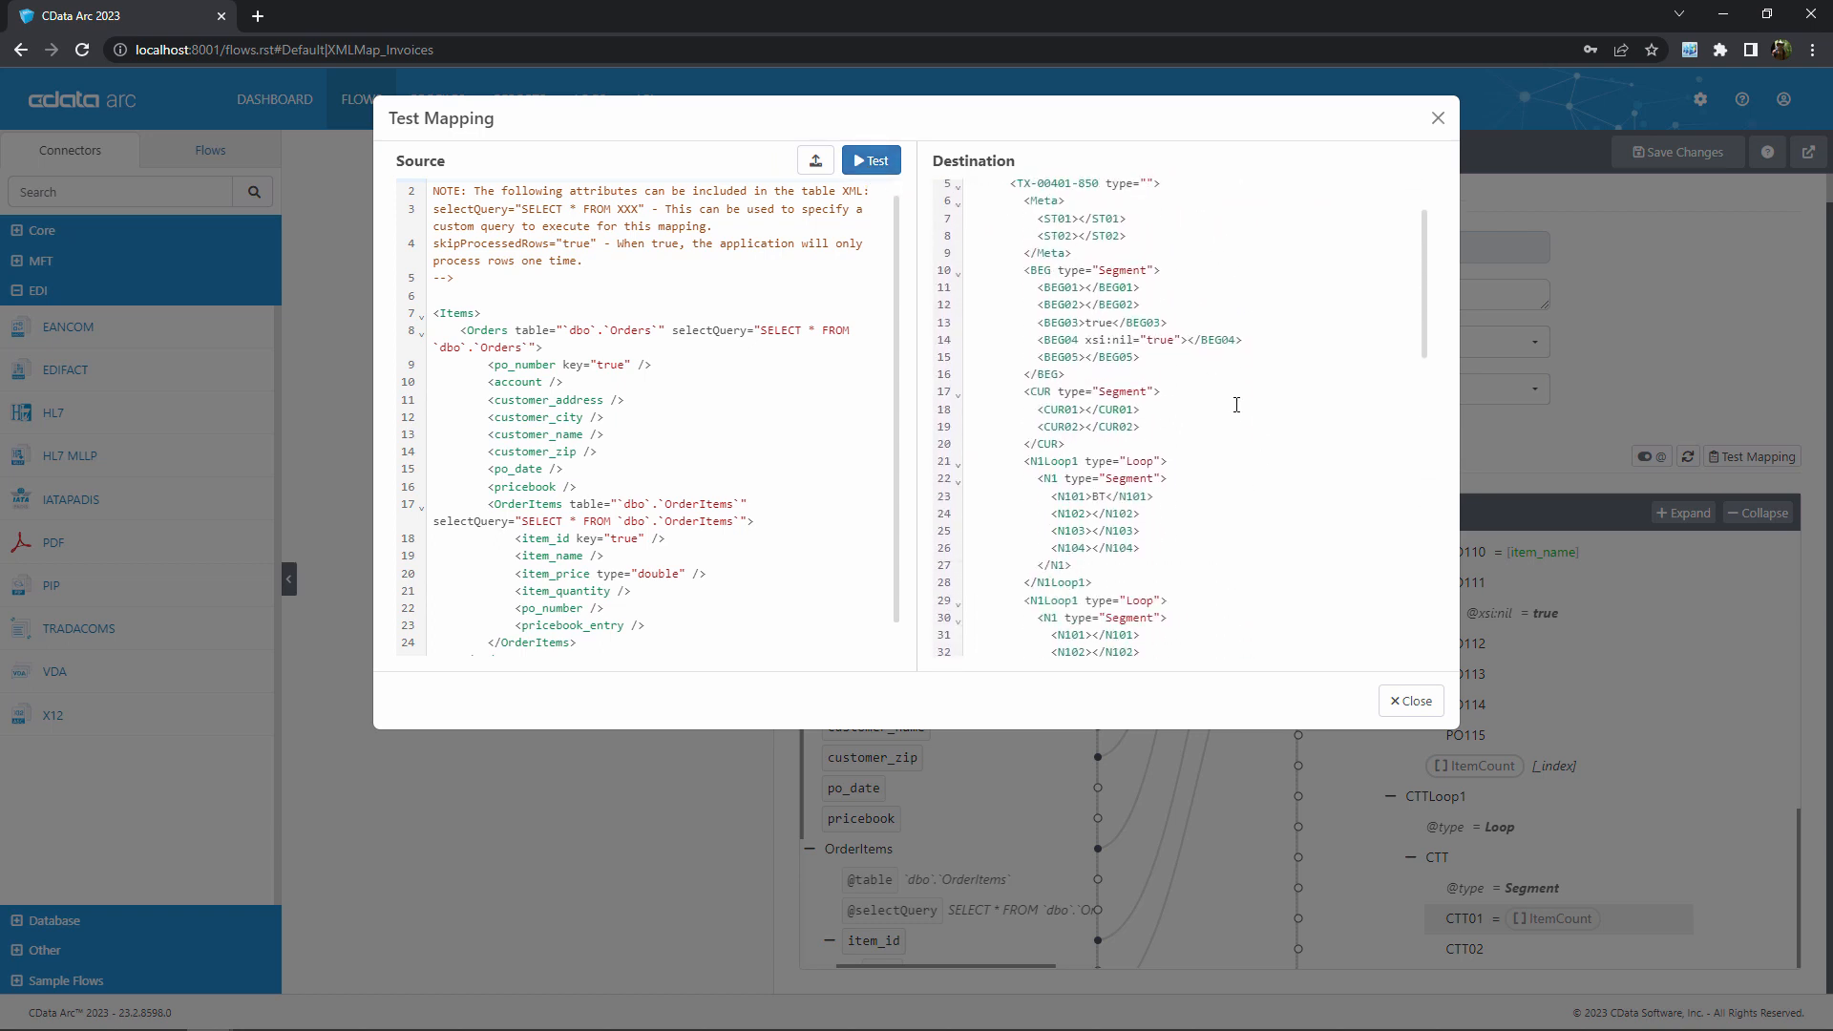
scroll(1236, 405, up, 1)
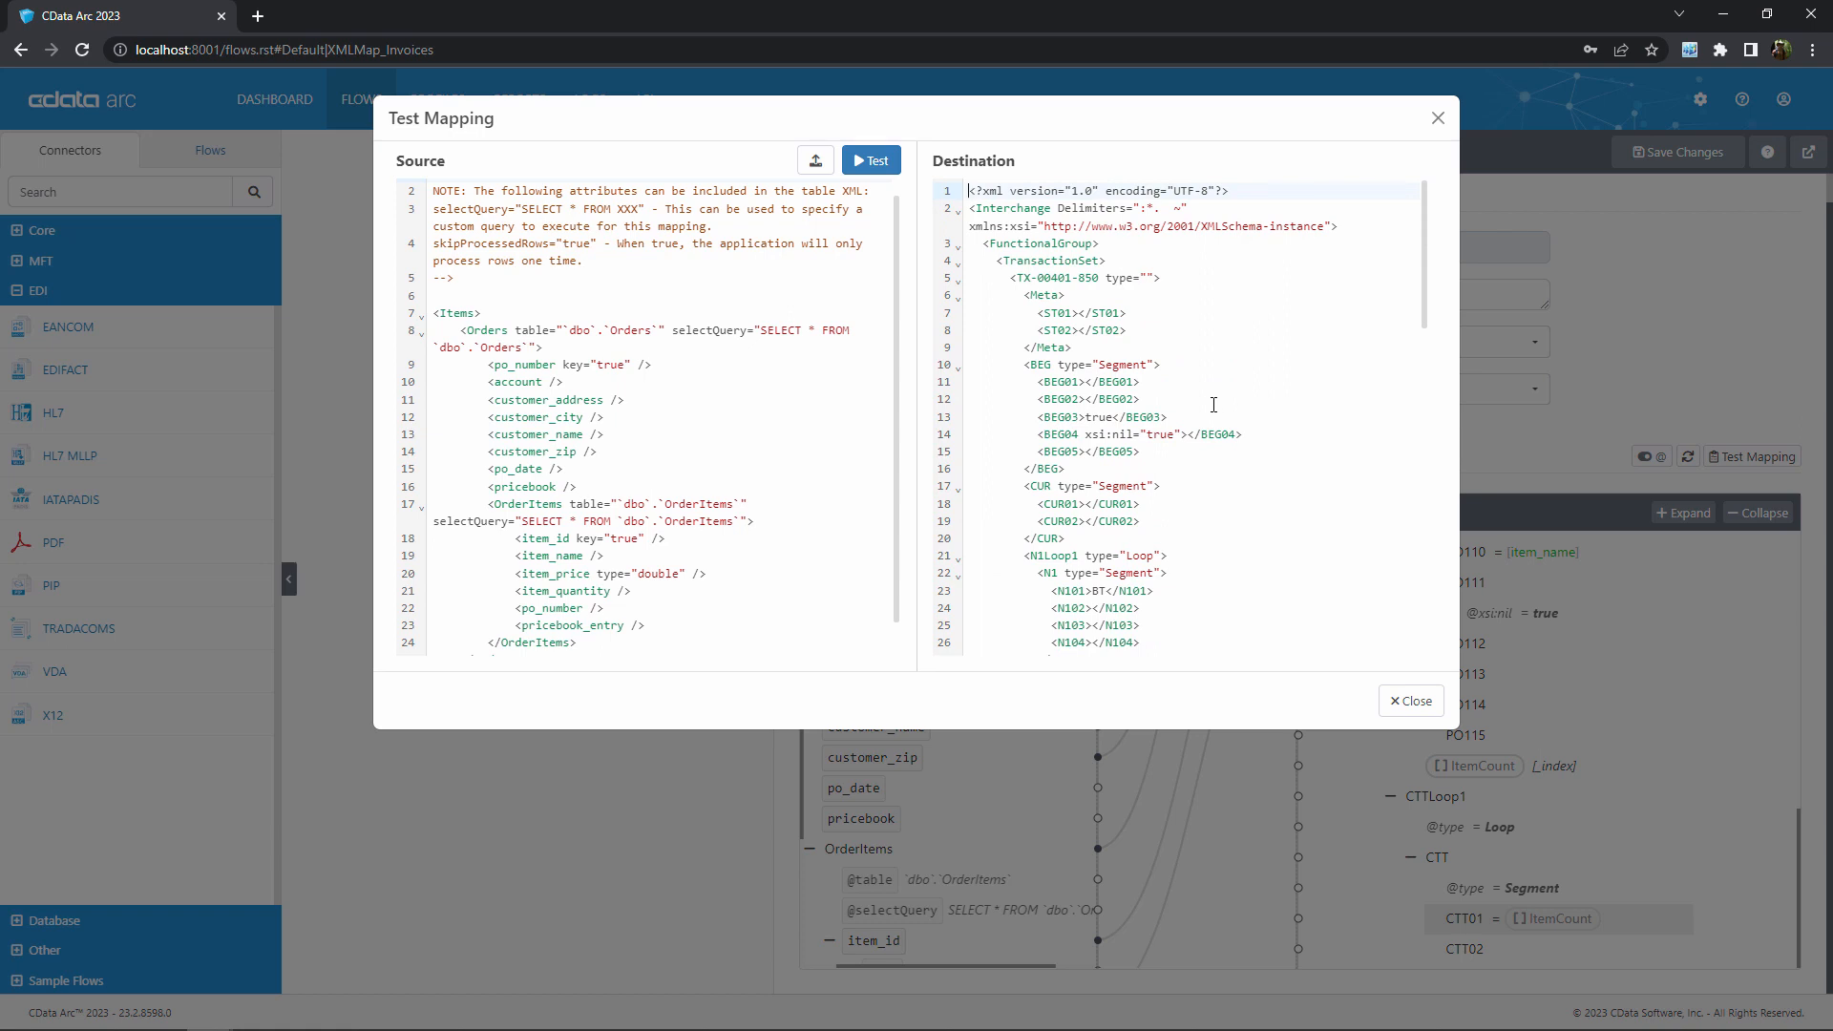
scroll(1213, 405, down, 10)
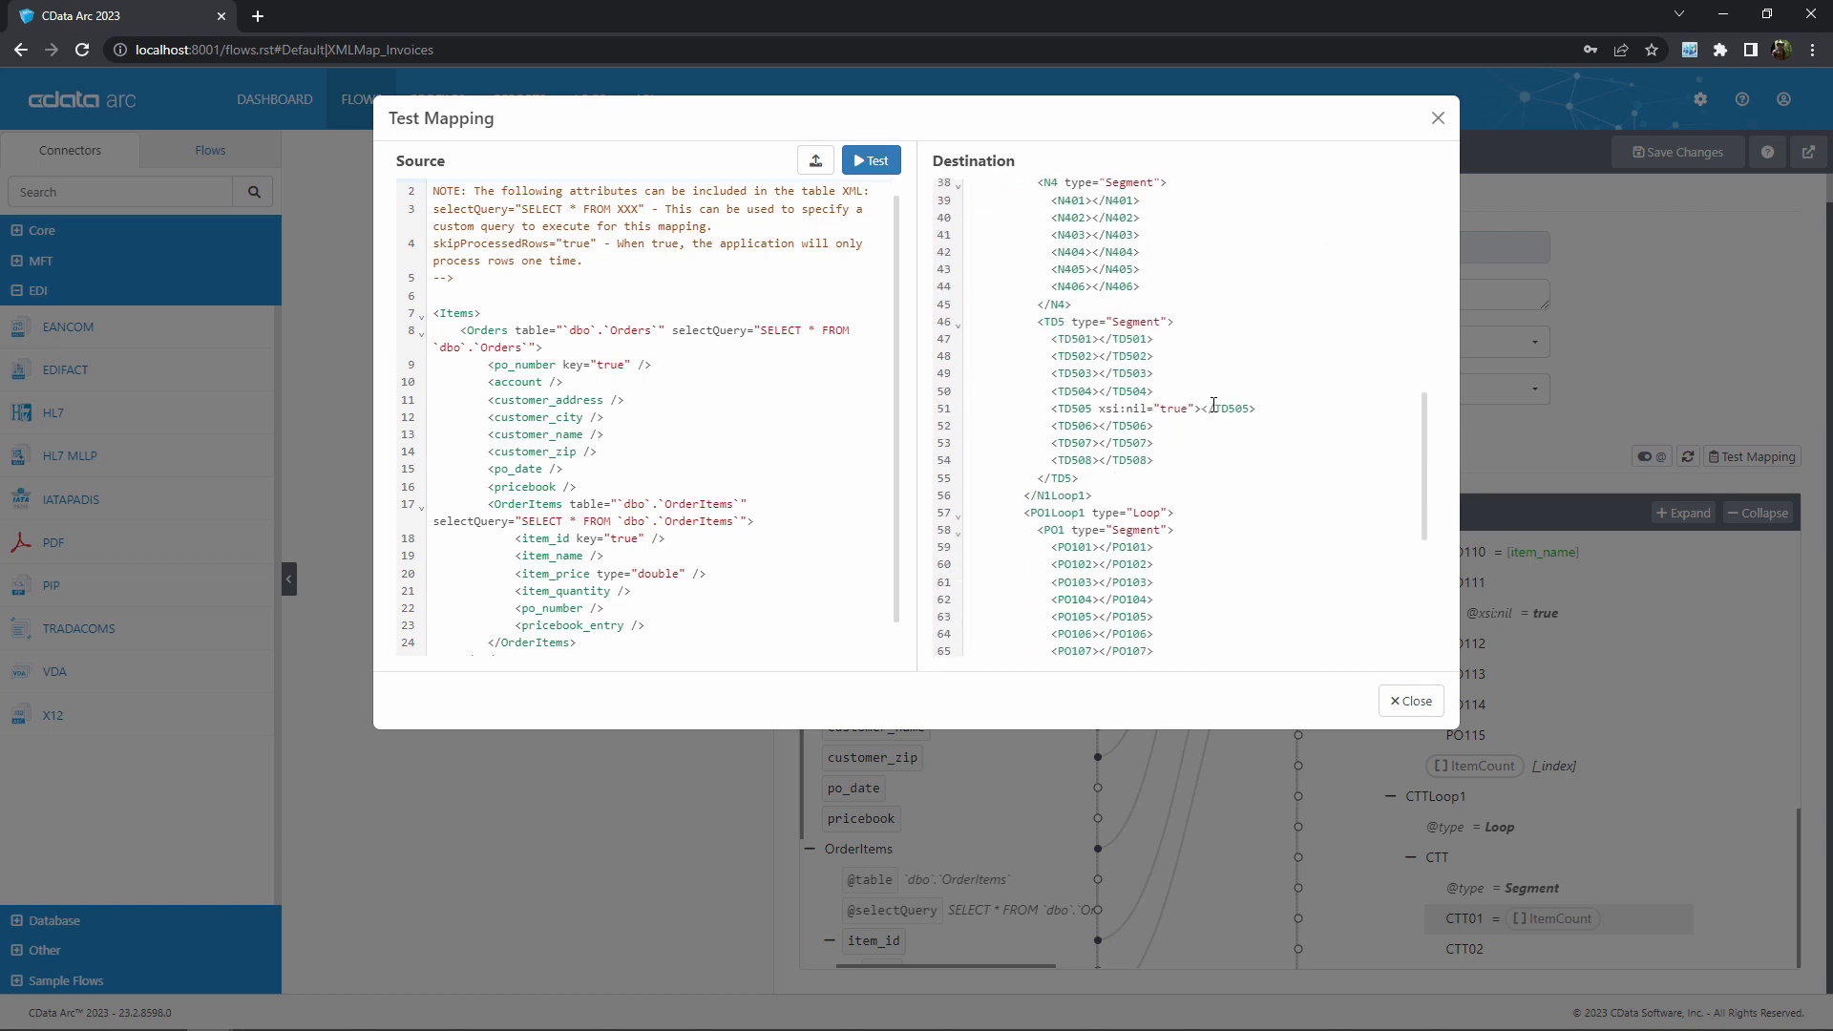
scroll(1213, 405, down, 1)
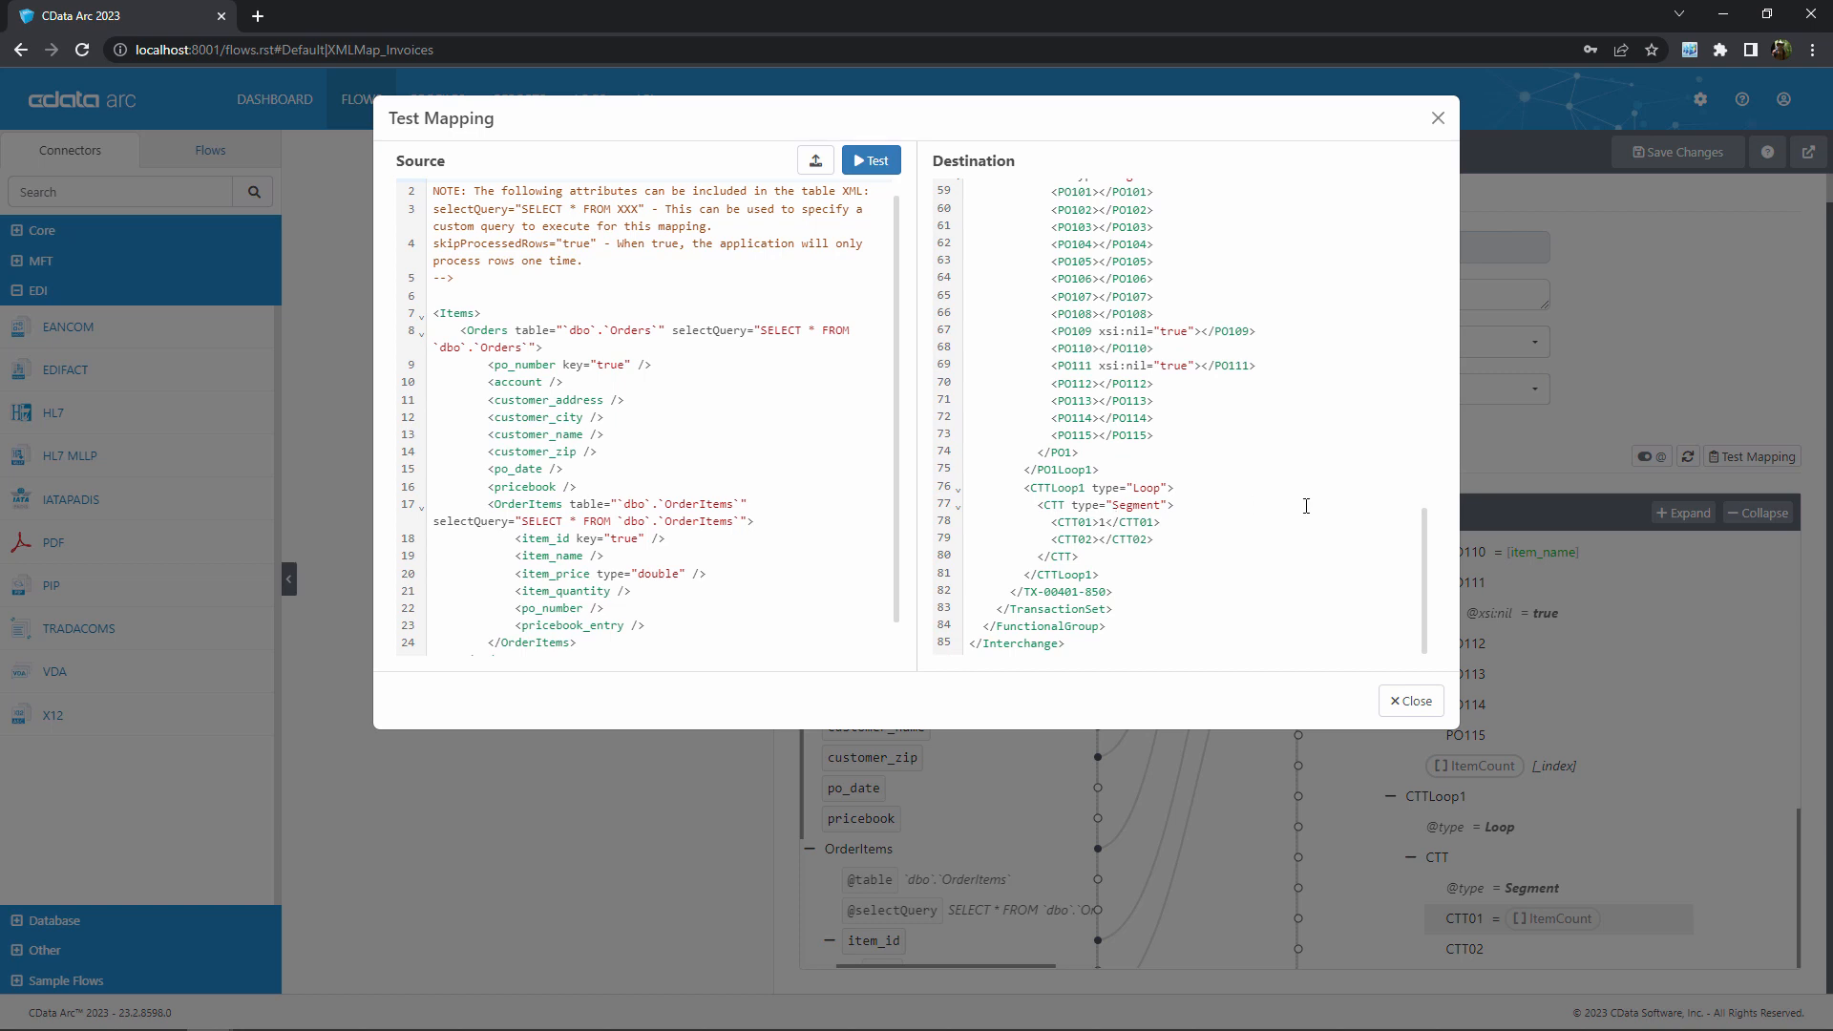
scroll(1298, 512, up, 11)
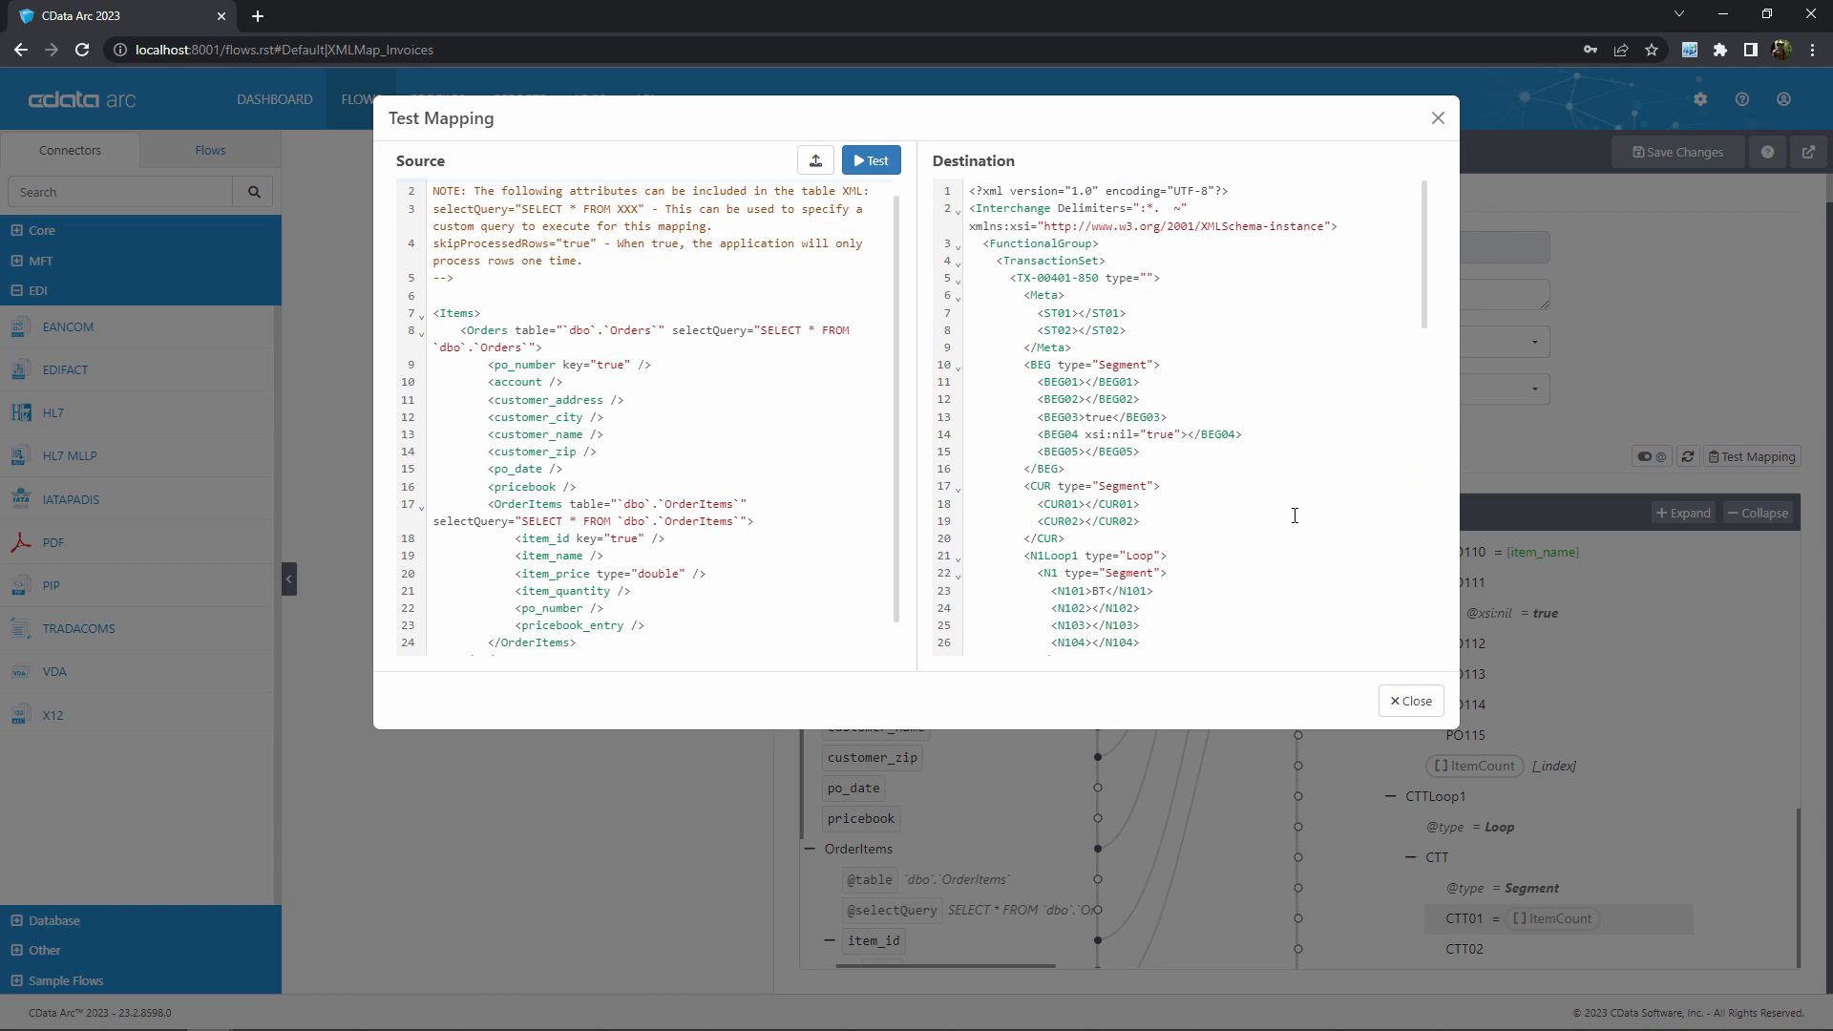
click(1412, 699)
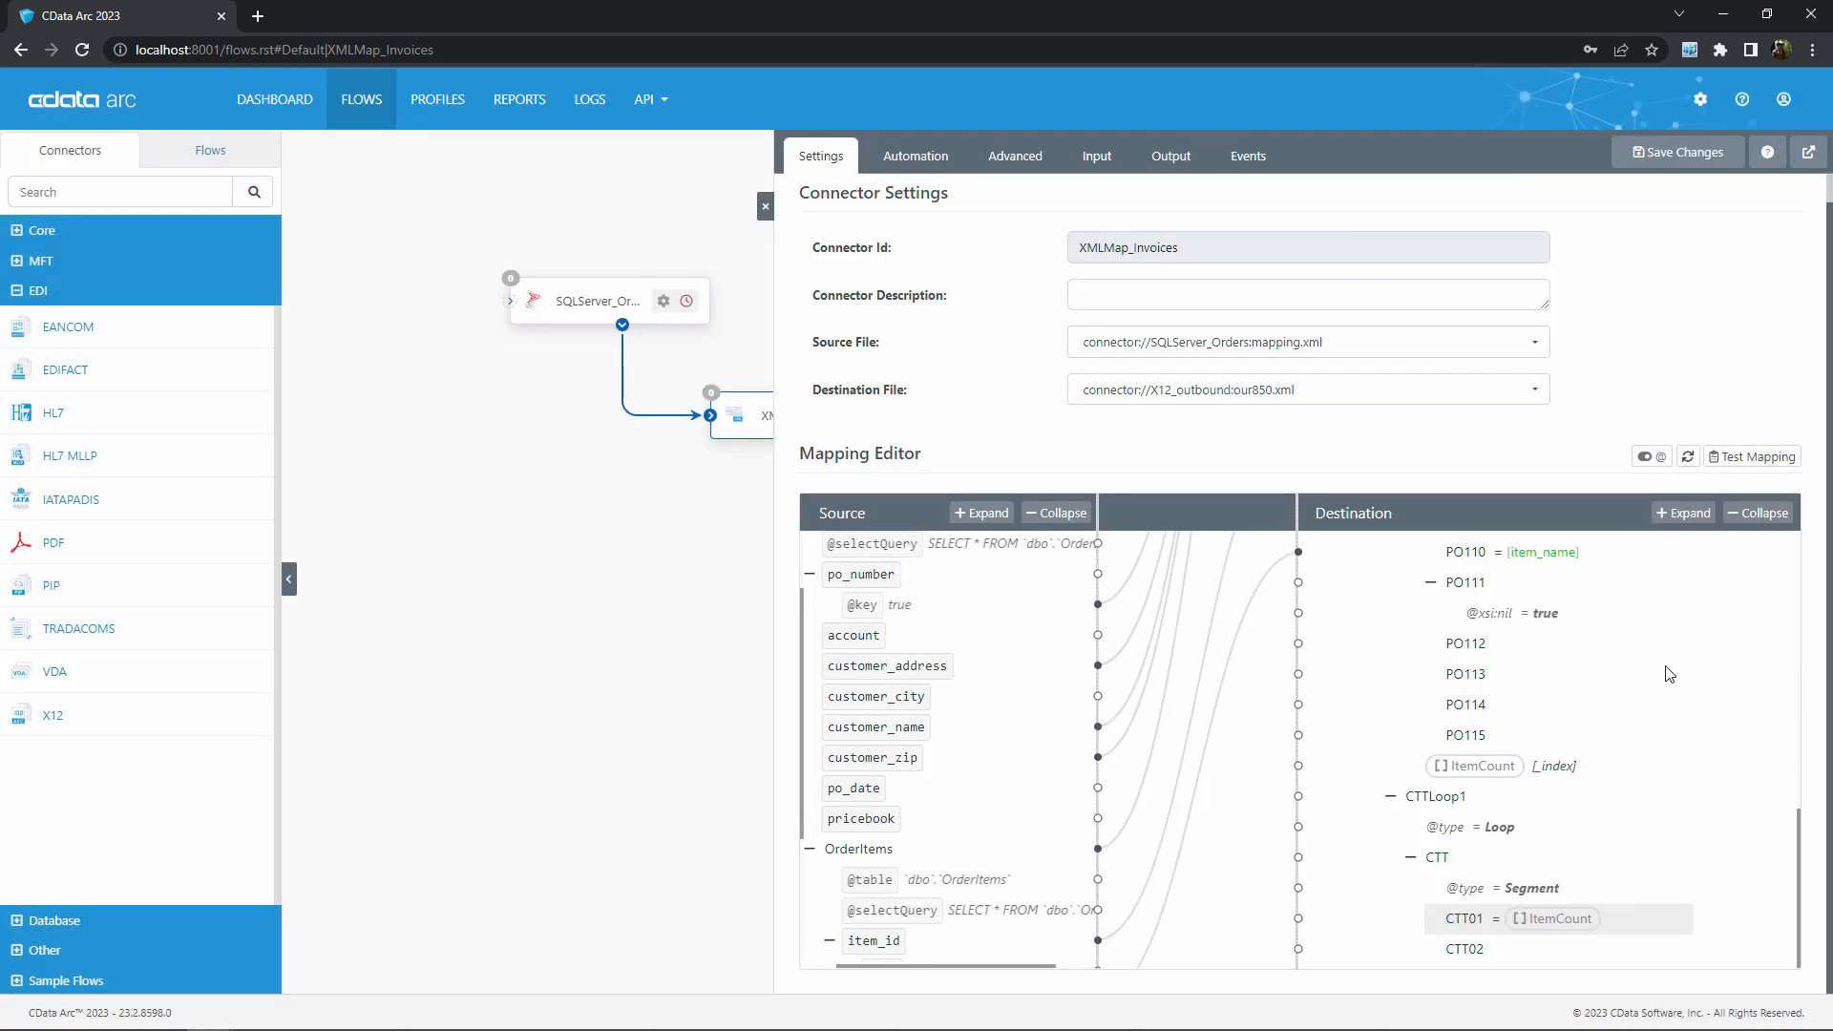